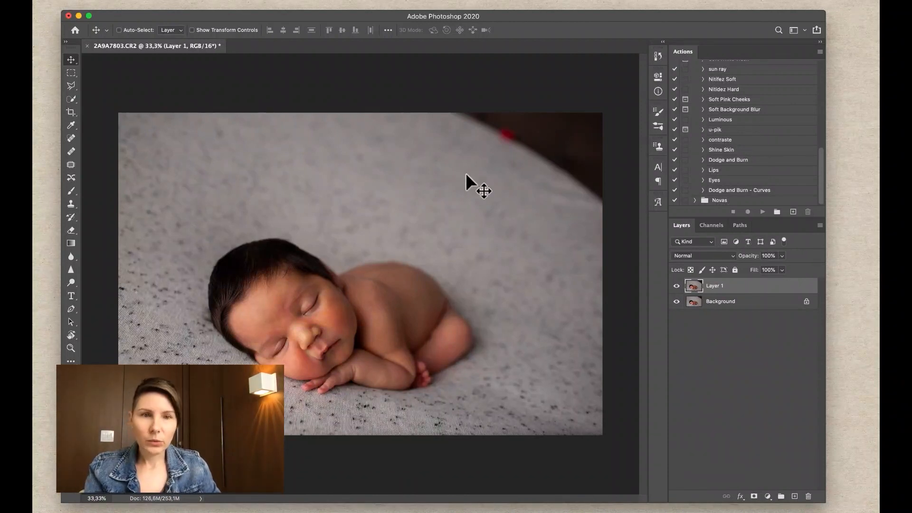
Step: Outline the photo's dark upper-right corner with the Patch tool, patch it with blanket texture from above the baby, and deselect
left_click_drag(385, 14, 384, 13)
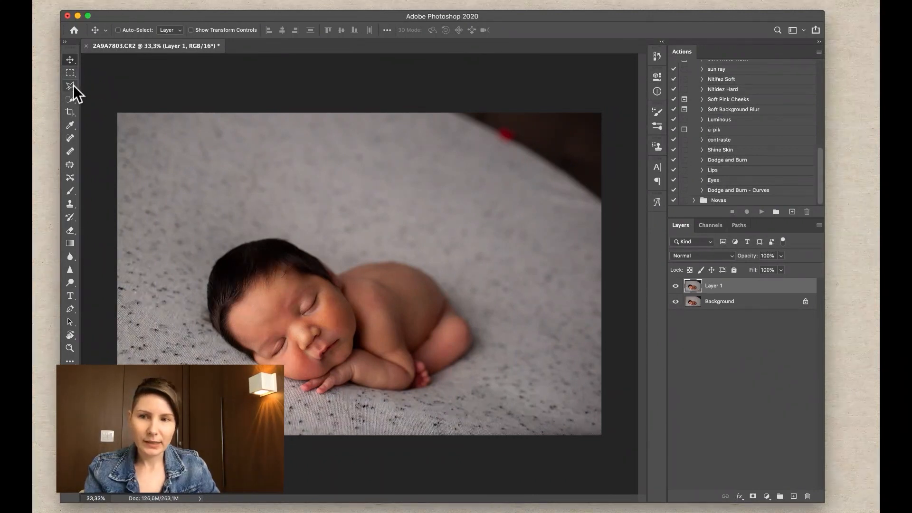
left_click(70, 164)
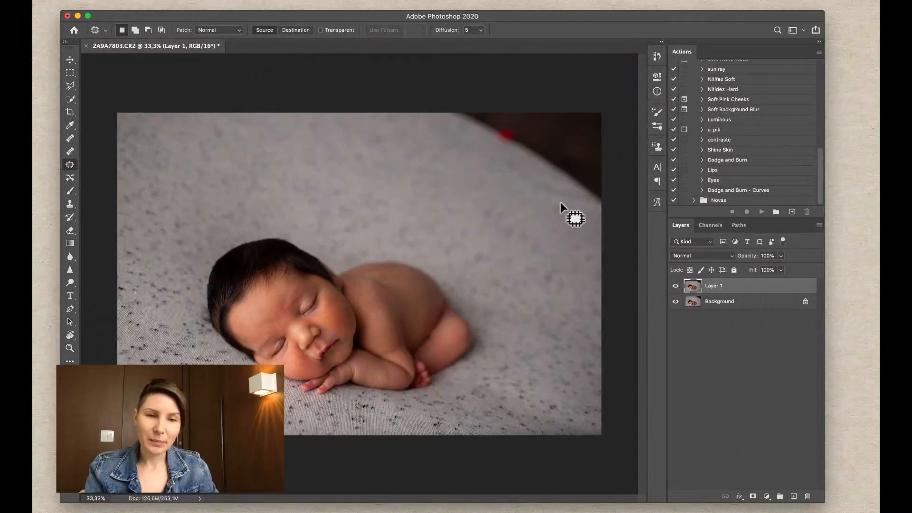
mouse_move(566, 207)
left_mouse_down()
mouse_move(583, 212)
mouse_move(611, 195)
mouse_move(610, 120)
mouse_move(599, 97)
mouse_move(455, 98)
mouse_move(568, 207)
left_mouse_up()
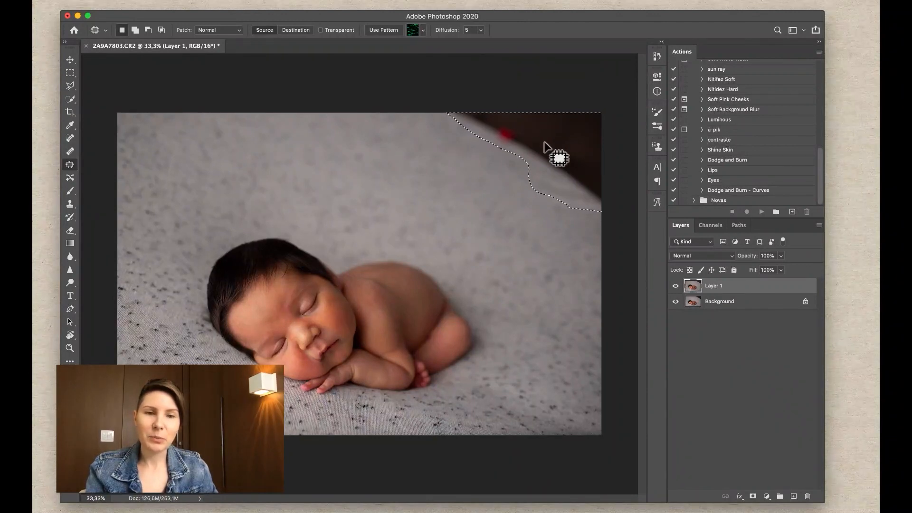
left_click_drag(546, 137, 352, 167)
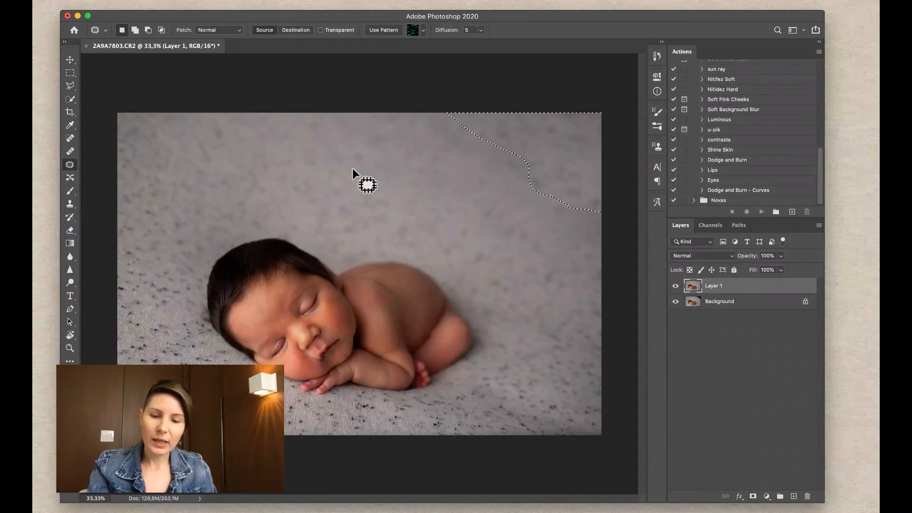
key("super+d")
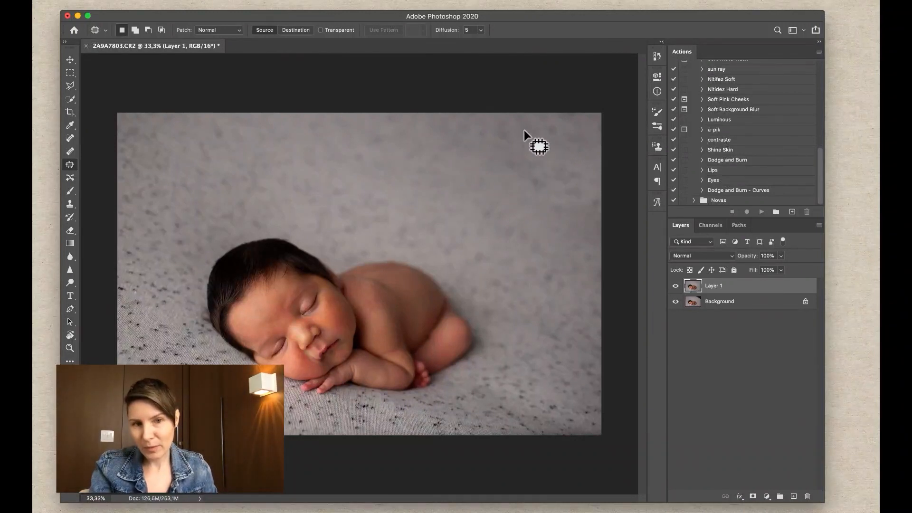
Step: Undo the corner patch and replace the selected dark area using Content-Aware Fill output to a new layer, leaving nothing selected
key("super+z")
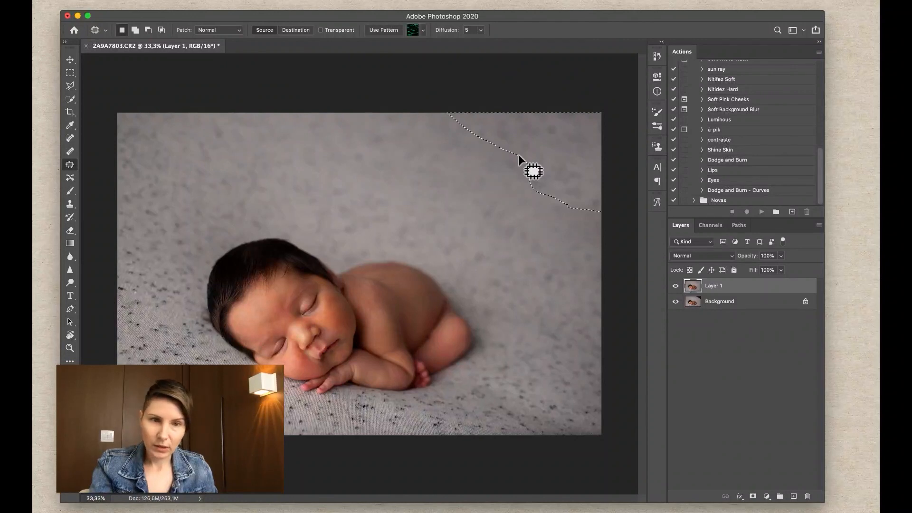
key("super+z")
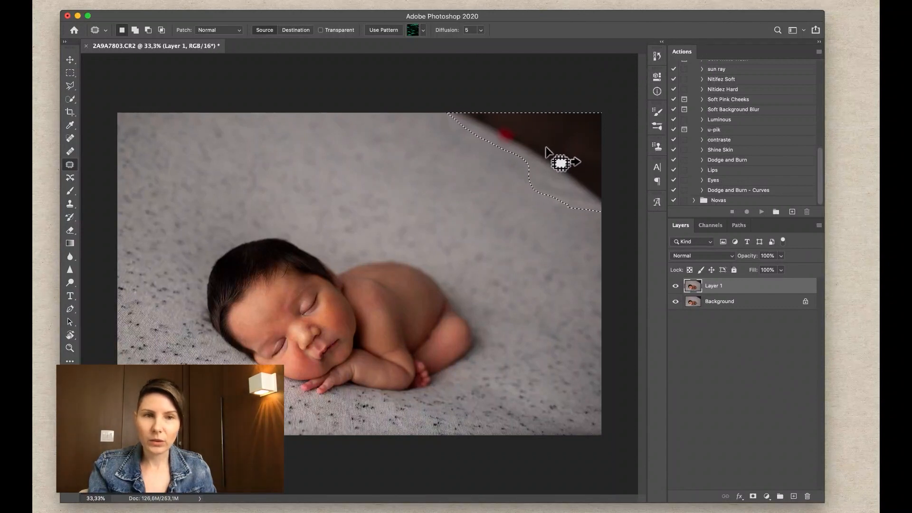
left_click(135, 5)
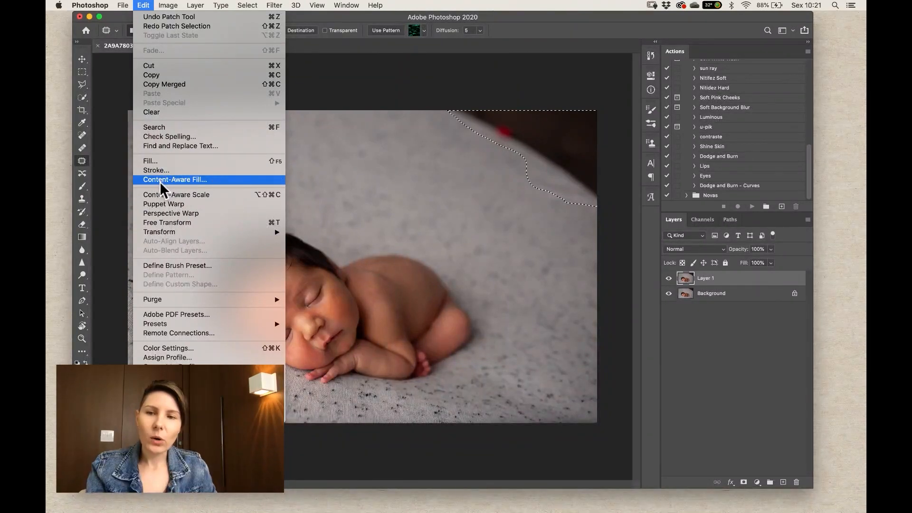
left_click(213, 179)
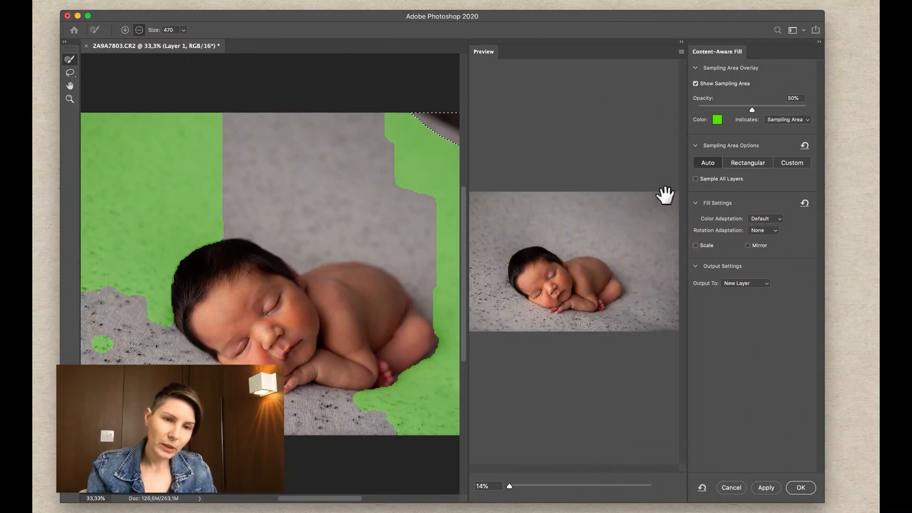
left_click(800, 489)
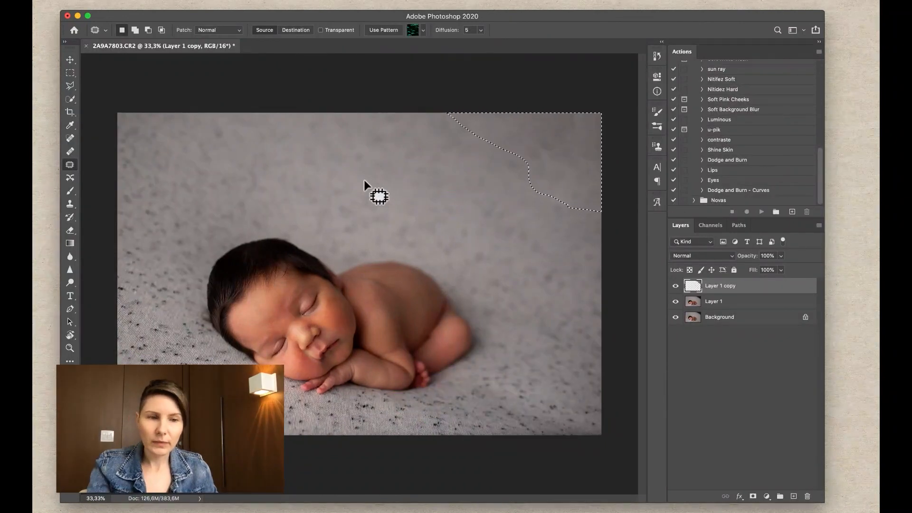
key("super+d")
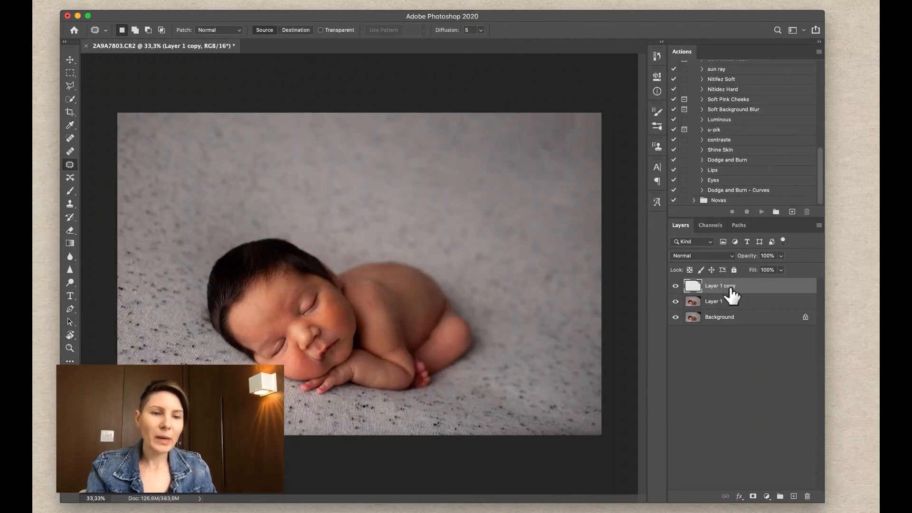
Step: Inspect the Content-Aware Fill layer in isolation, and undo the fill to restore the corner selection
left_click(675, 286, "alt")
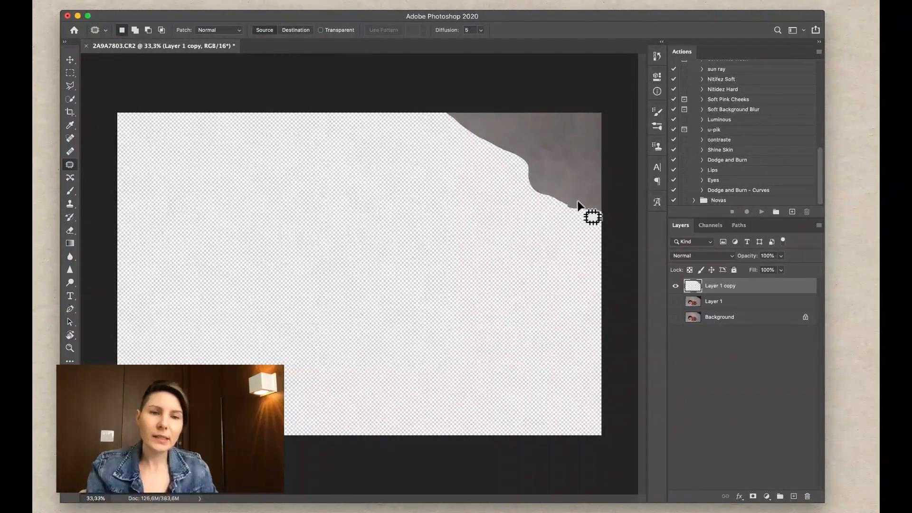
left_click(675, 286, "alt")
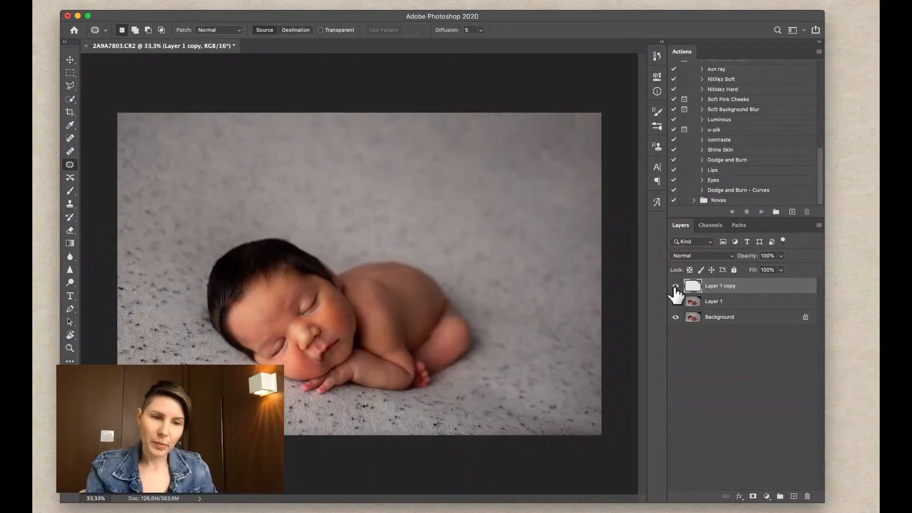
left_click(724, 302, "shift")
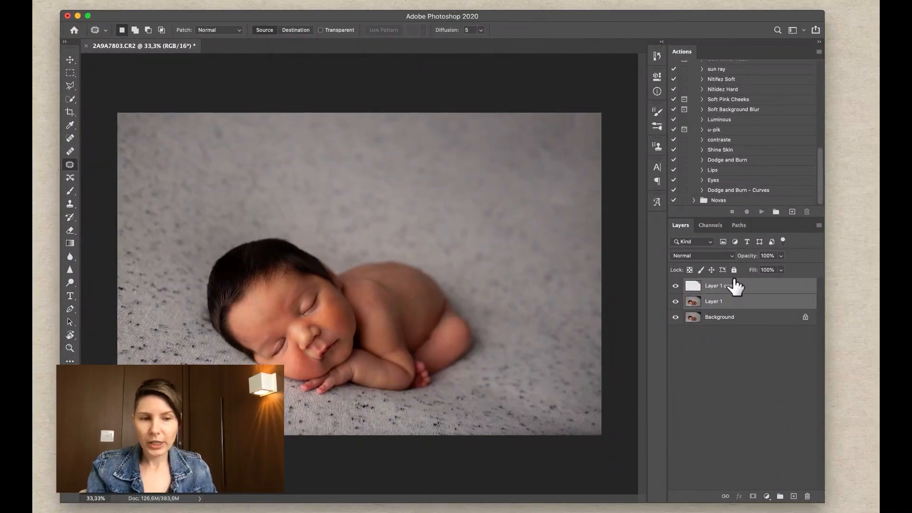
left_click(739, 287)
left_click(675, 286, "alt")
left_click(675, 286, "alt")
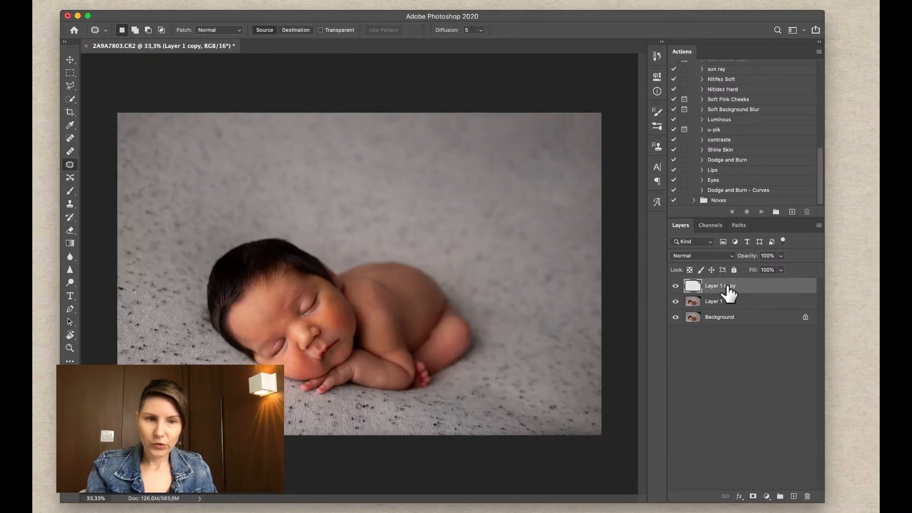
key("super+z")
key("super+z")
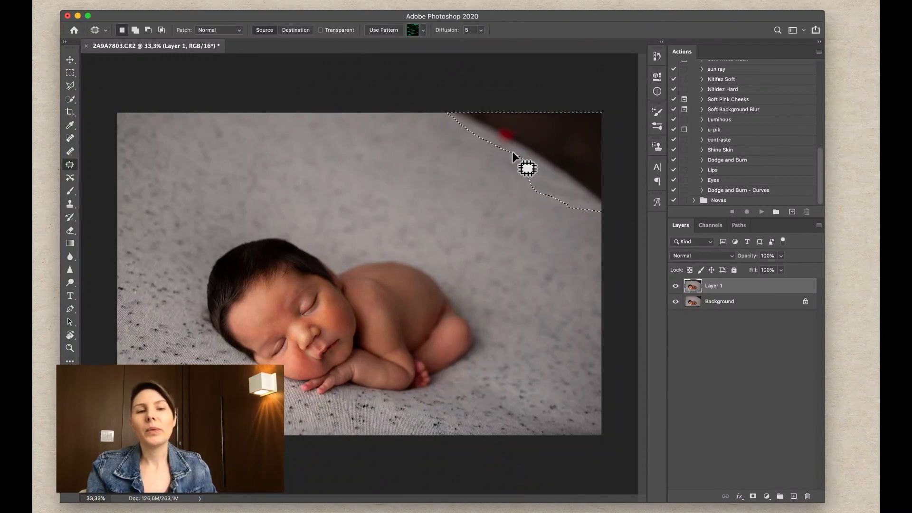
Step: Enlarge the Clone Stamp brush to 800 px and clear the corner selection
left_click(70, 203)
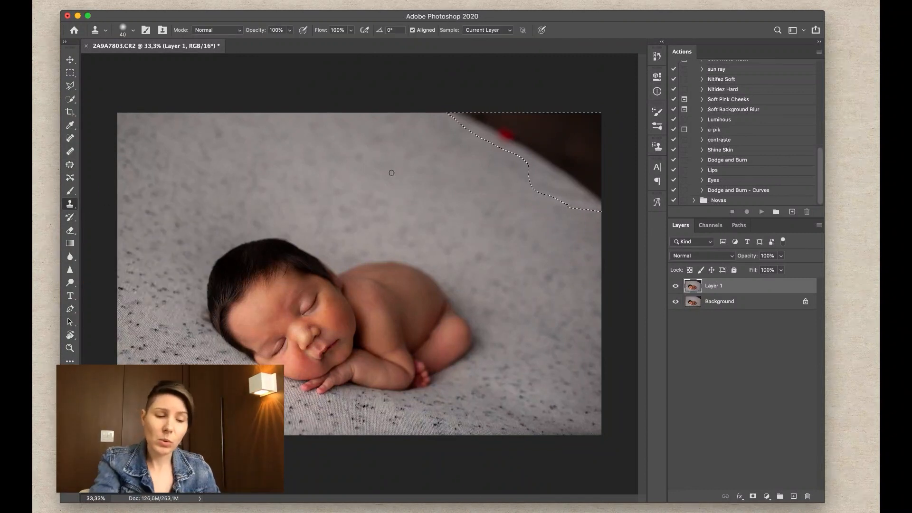
key("bracketright")
key("bracketright")
key("bracketright")
key("bracketright")
key("bracketright")
key("bracketright")
key("bracketright")
key("bracketright")
key("bracketright")
key("bracketright")
key("bracketright")
key("bracketright")
key("bracketright")
key("bracketright")
key("bracketright")
key("bracketright")
key("bracketright")
key("bracketright")
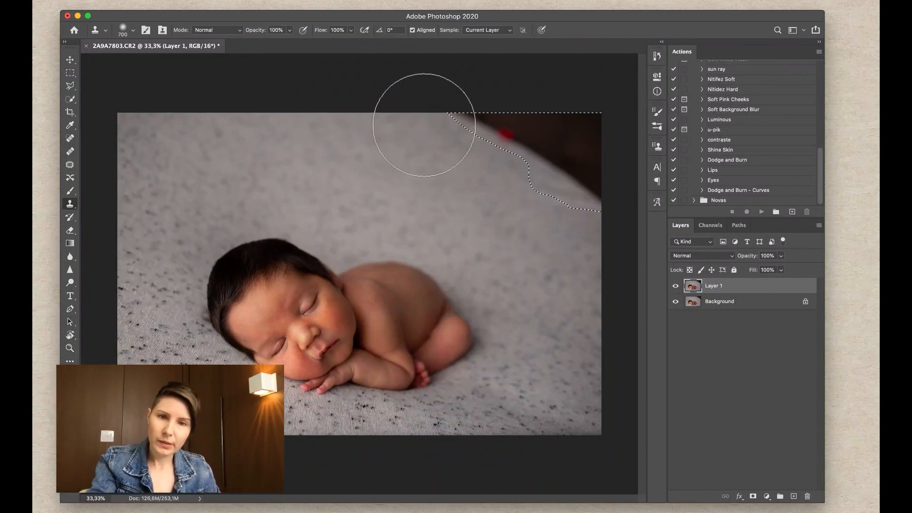
key("super+d")
key("bracketright")
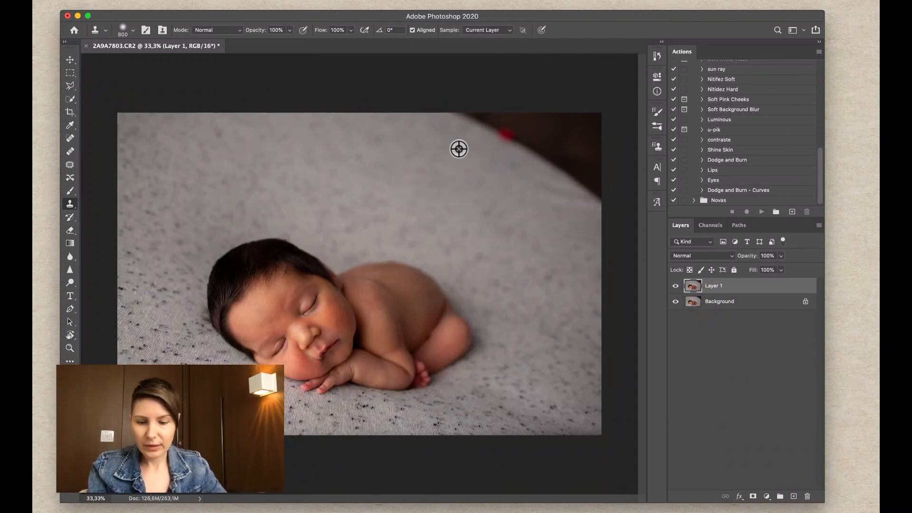
Step: Duplicate Layer 1 and set the Clone Stamp to 0% hardness, 60% opacity and a 1000 px brush
key("super+j")
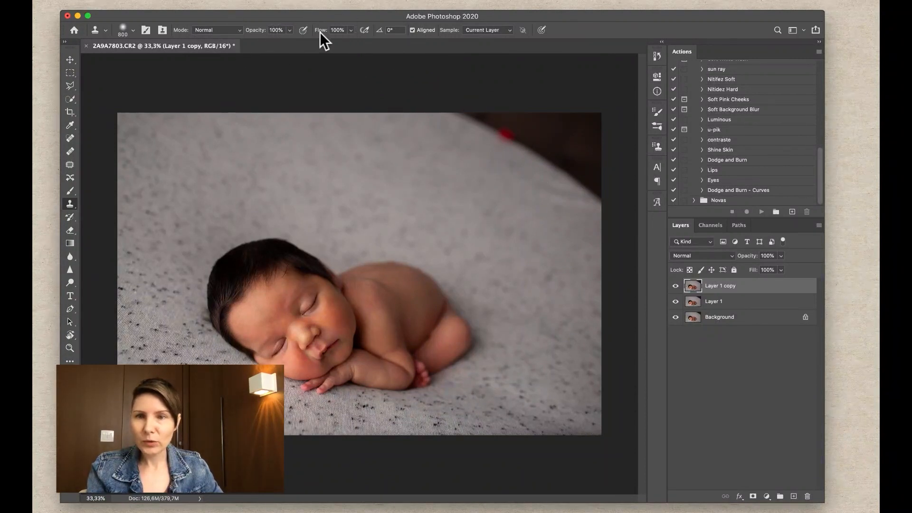
left_click(133, 30)
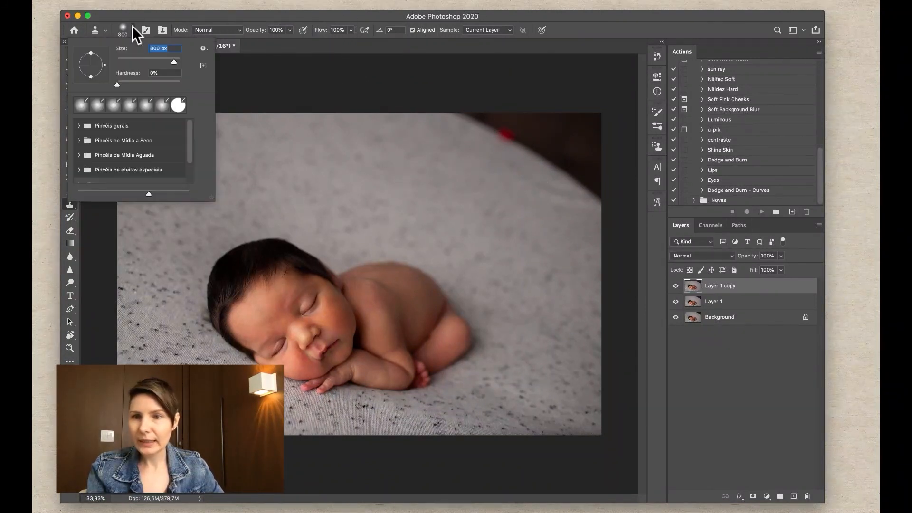
left_click(117, 84)
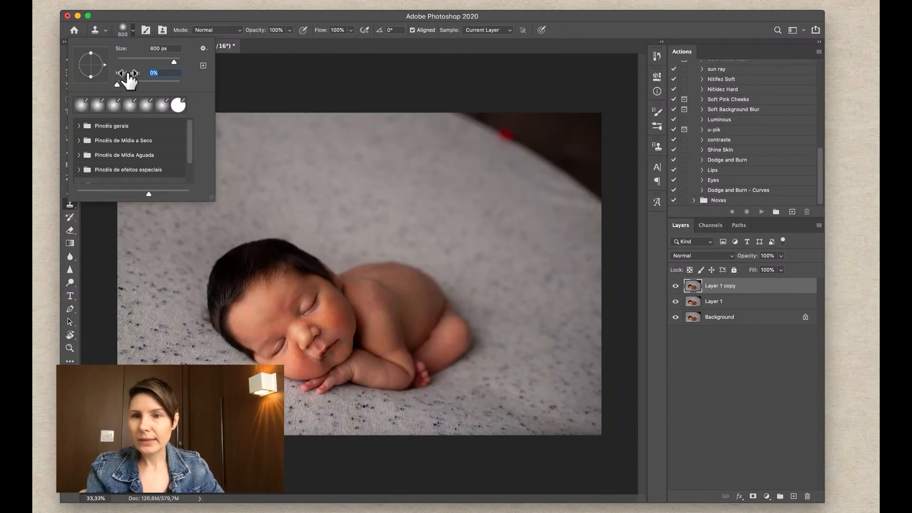
left_click_drag(179, 14, 181, 14)
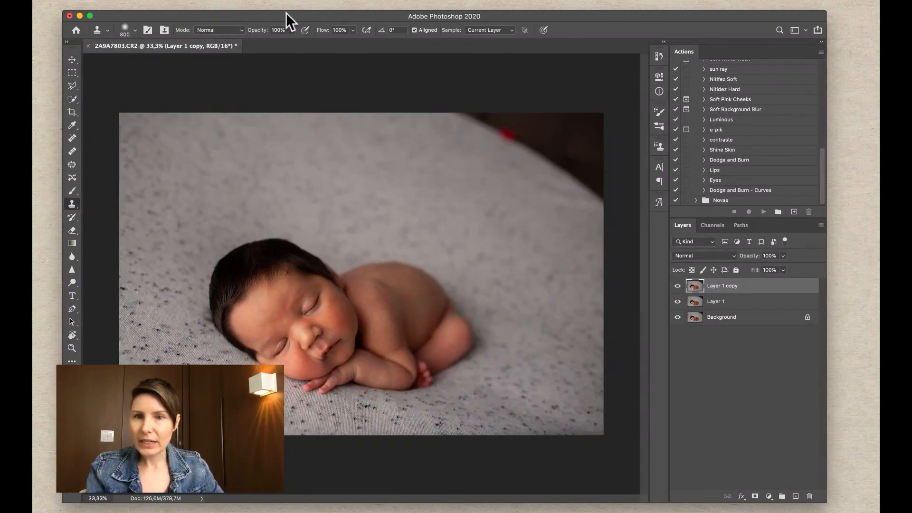
mouse_move(286, 13)
left_mouse_down()
mouse_move(274, 13)
mouse_move(280, 21)
left_mouse_up()
left_click(280, 29)
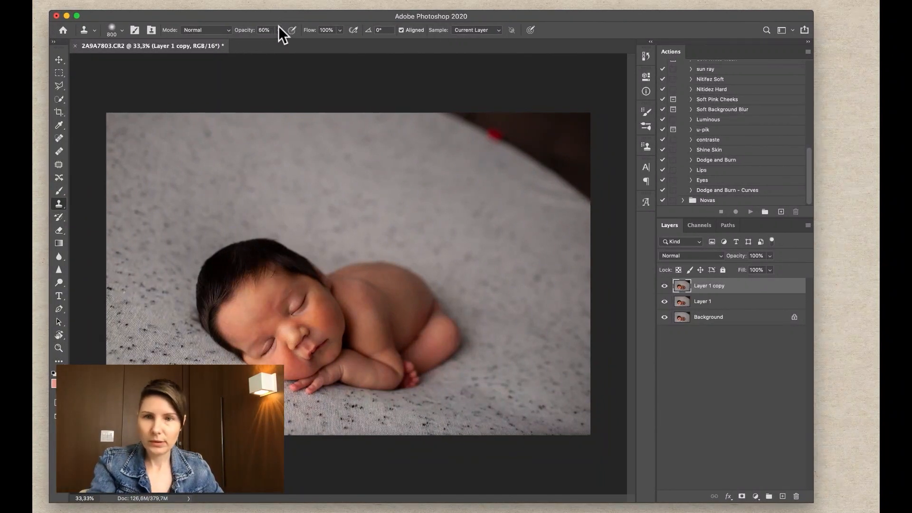
key("bracketright")
key("bracketright")
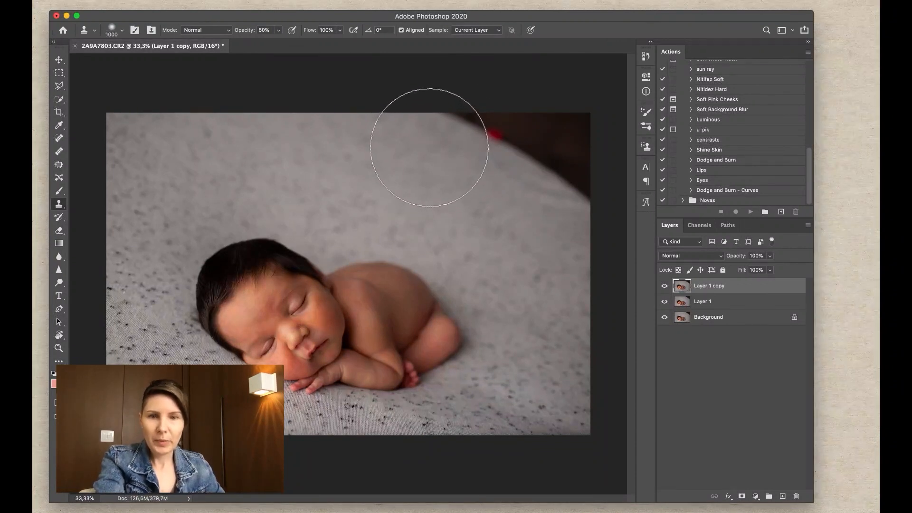
Step: Clone nearby blanket texture over the dark upper-right corner of the photo, resampling the source between strokes
left_click(432, 150, "alt")
left_click_drag(463, 126, 520, 158)
left_click(432, 159, "alt")
left_click_drag(515, 126, 582, 166)
left_click(427, 163, "alt")
mouse_move(453, 127)
left_mouse_down()
mouse_move(507, 139)
mouse_move(599, 211)
left_mouse_up()
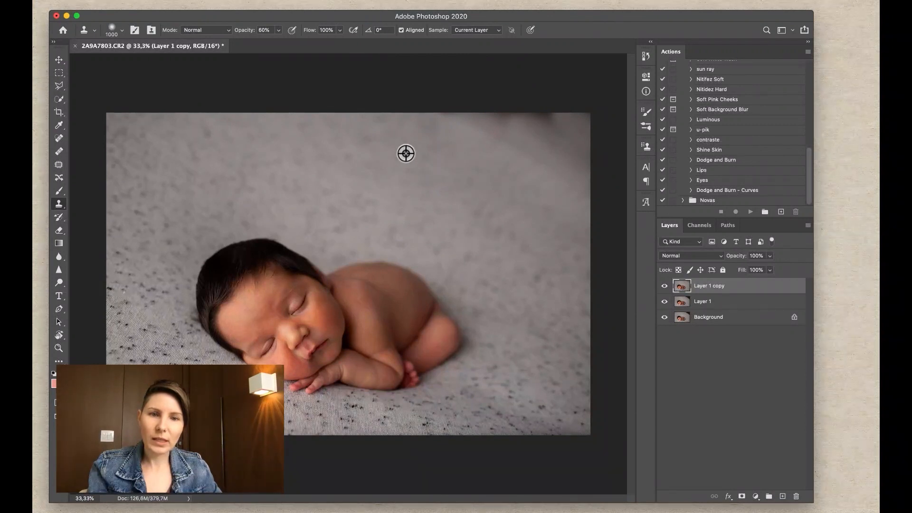
left_click(381, 168, "alt")
mouse_move(447, 125)
left_mouse_down()
mouse_move(547, 117)
mouse_move(555, 155)
mouse_move(594, 191)
mouse_move(445, 134)
mouse_move(584, 192)
left_mouse_up()
left_click(454, 204, "alt")
left_click(412, 121, "alt")
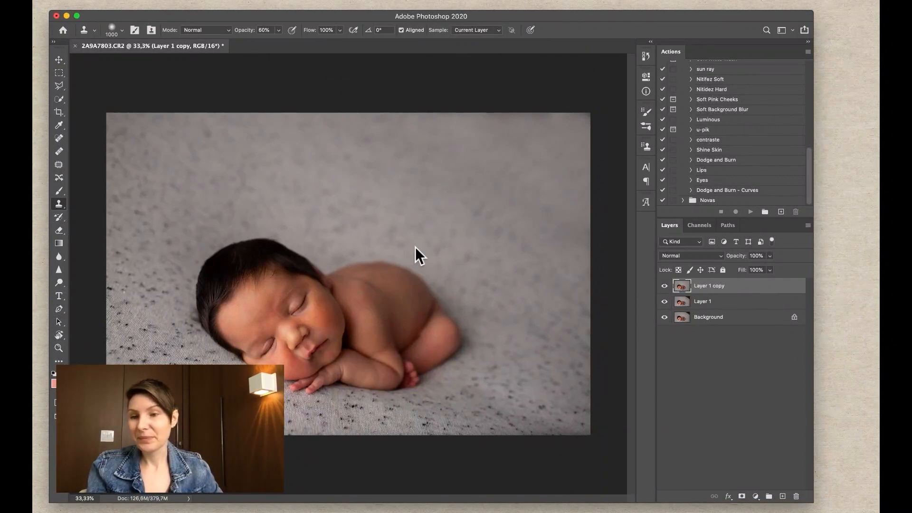
Step: Soften the backdrop's upper edge and upper-right corner with 30% opacity linear gradients in colours sampled from the blanket
left_click(58, 242)
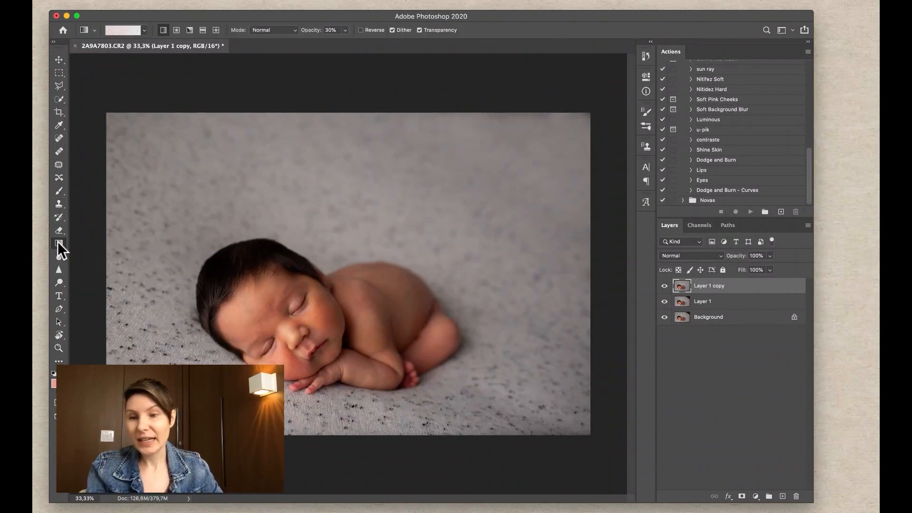
left_click(463, 157, "alt")
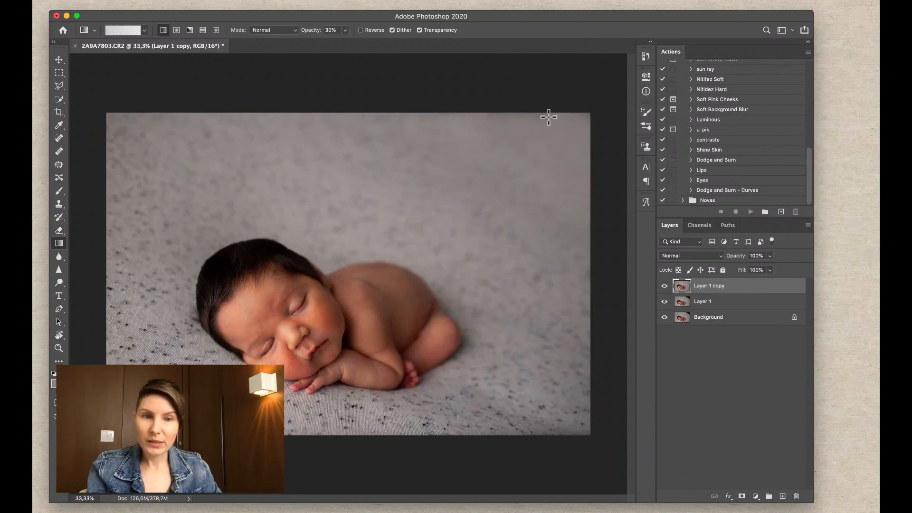
left_click_drag(451, 77, 471, 203)
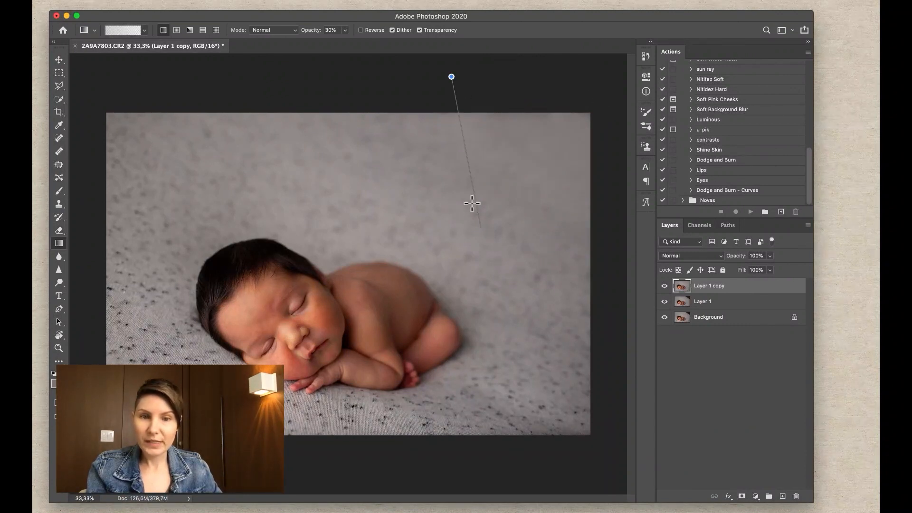
left_click_drag(334, 90, 356, 219)
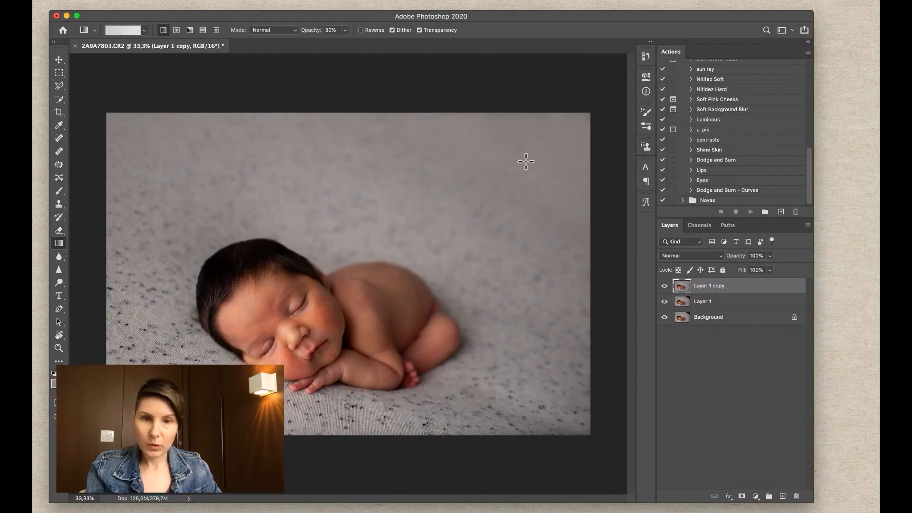
left_click_drag(577, 124, 479, 252)
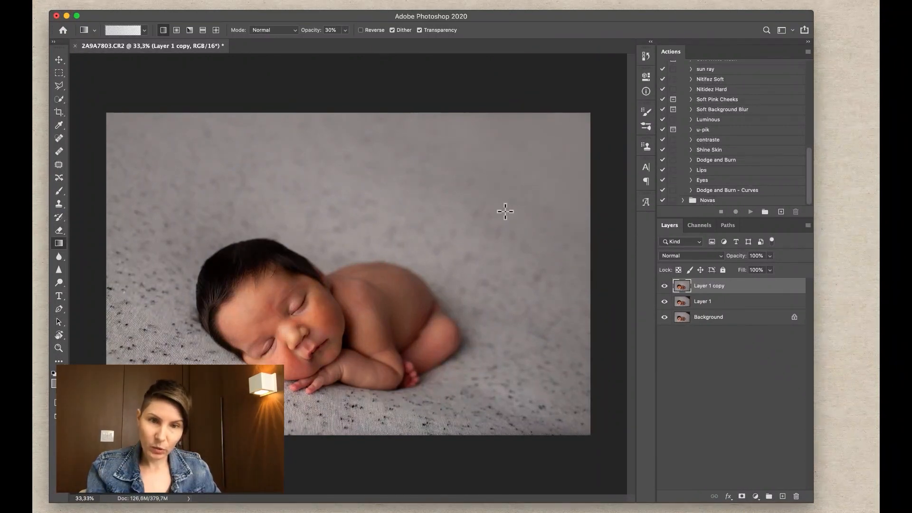
left_click(339, 156, "alt")
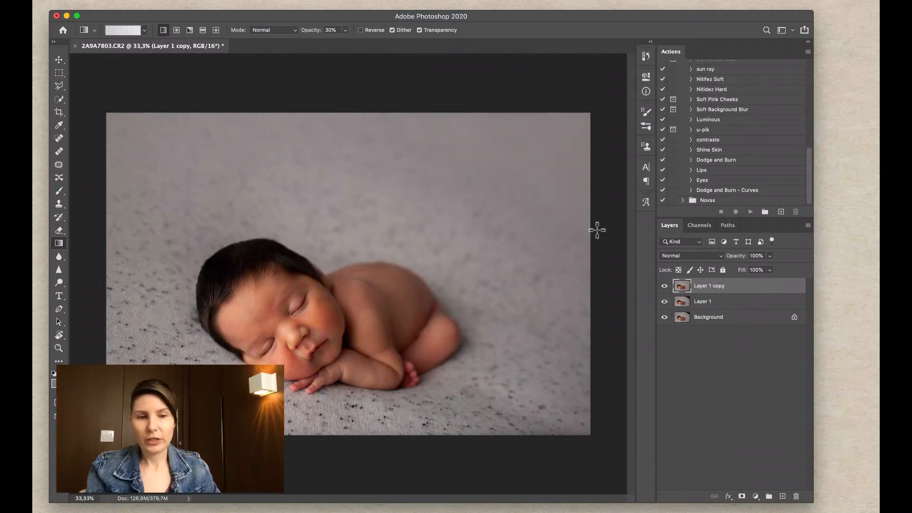
left_click(529, 246, "alt")
left_click_drag(598, 109, 510, 212)
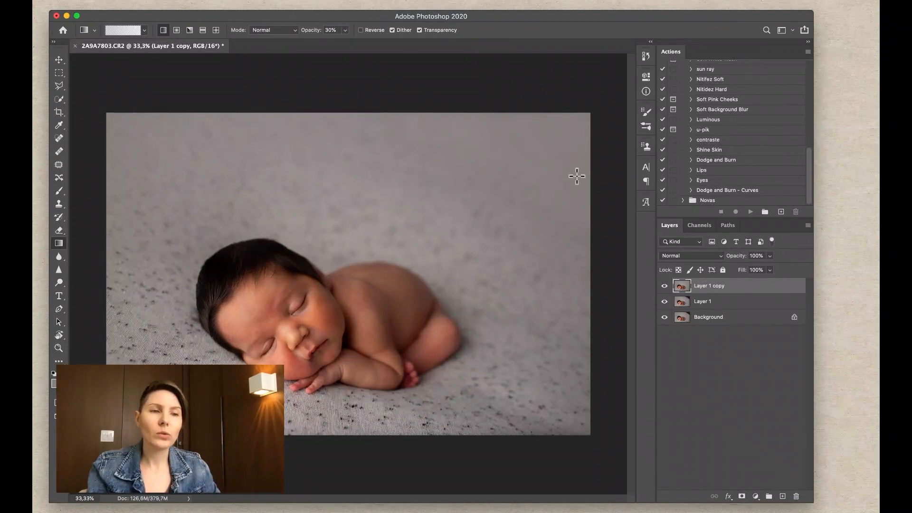
Step: Delete the retouched duplicate of Layer 1
key("Delete")
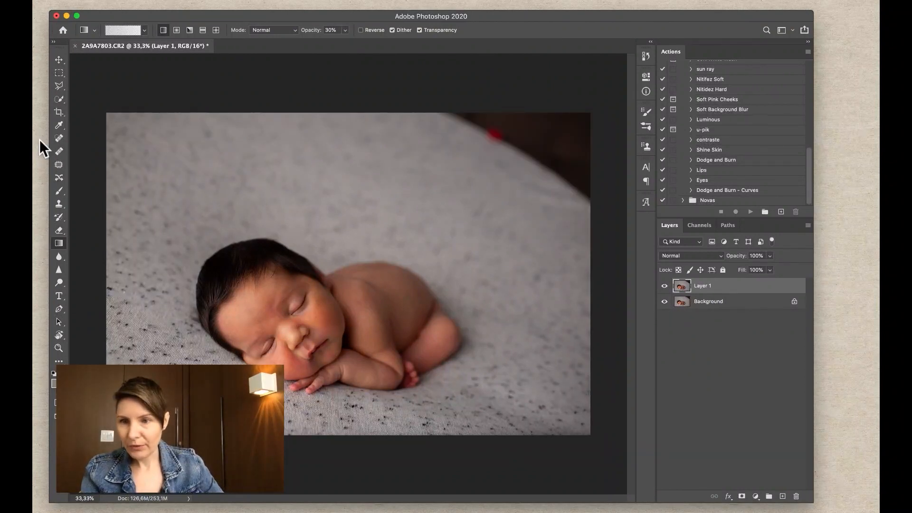
Step: Patch the dark upper-right corner of Layer 1 with blanket texture from the centre of the backdrop, and clear the selection
left_click(60, 165)
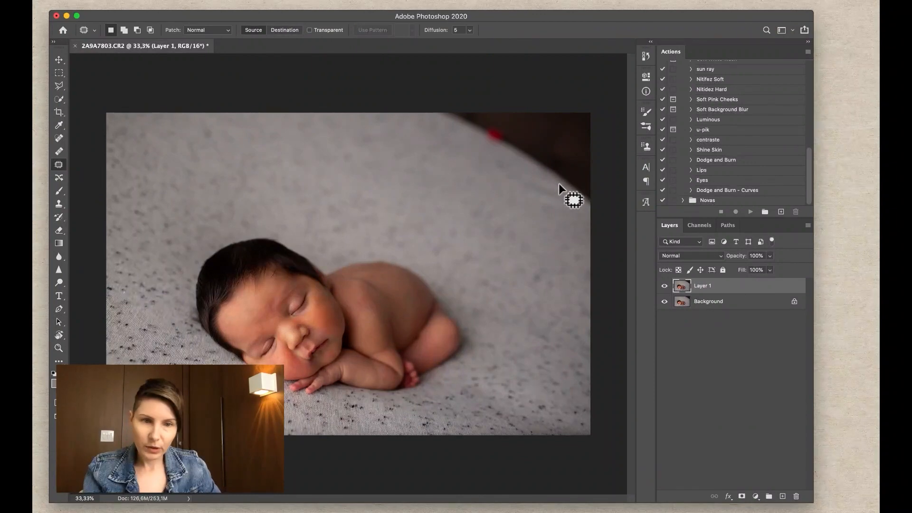
mouse_move(582, 211)
left_mouse_down()
mouse_move(606, 141)
mouse_move(513, 92)
mouse_move(585, 211)
left_mouse_up()
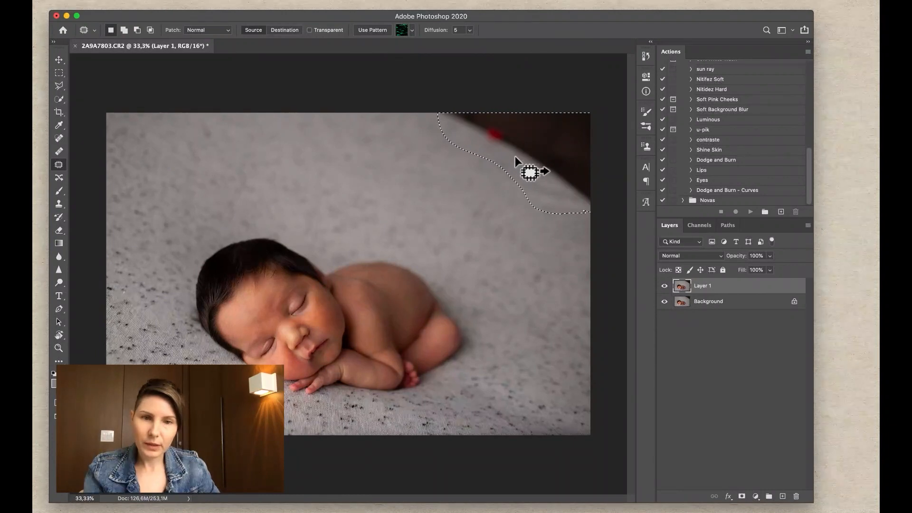
left_click_drag(517, 156, 369, 183)
key("ctrl+d")
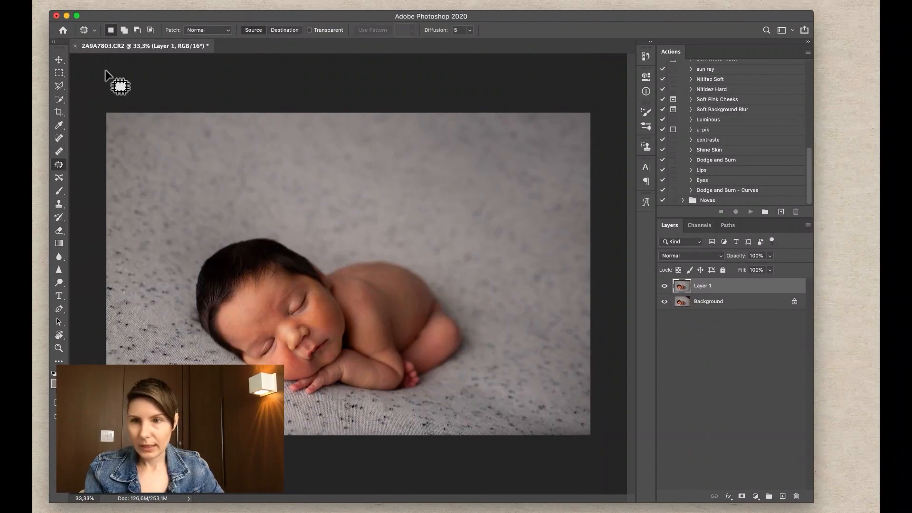
Step: Open the photo 2A9A3228.CR2 and duplicate its Background layer
left_click(59, 61)
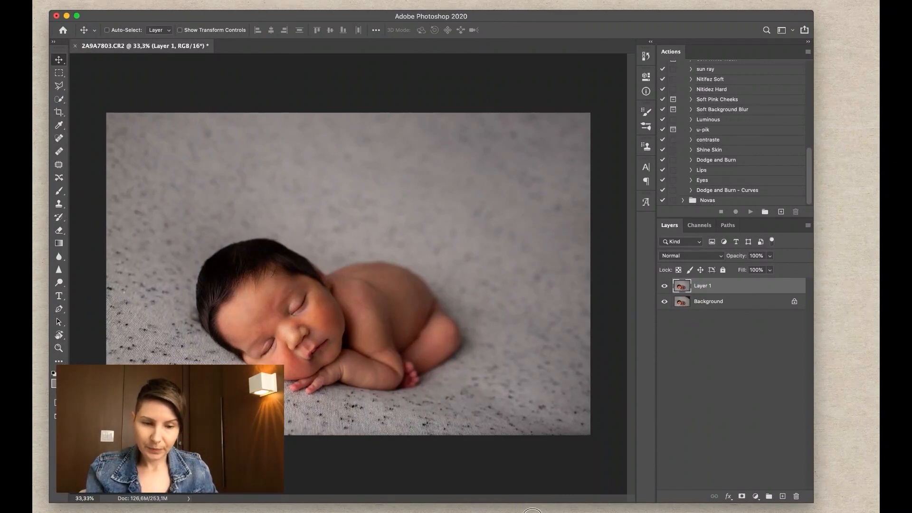
left_click(532, 512)
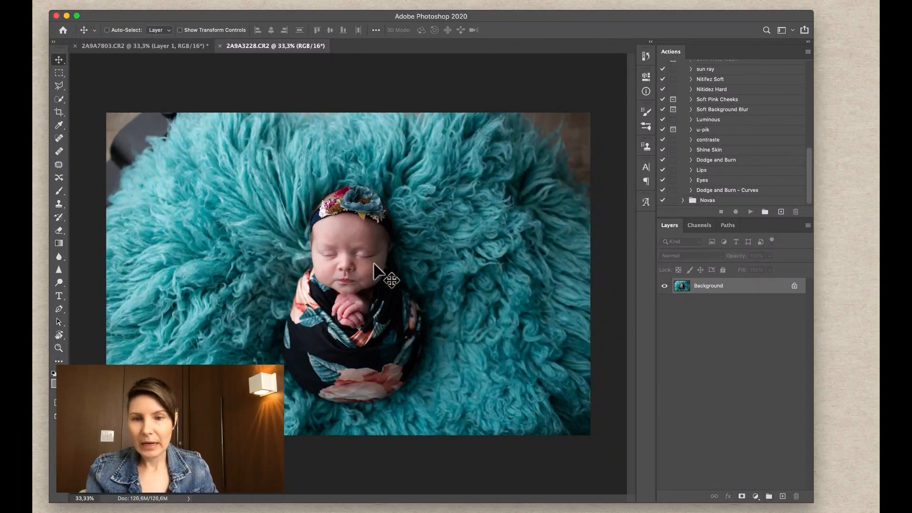
key("super+j")
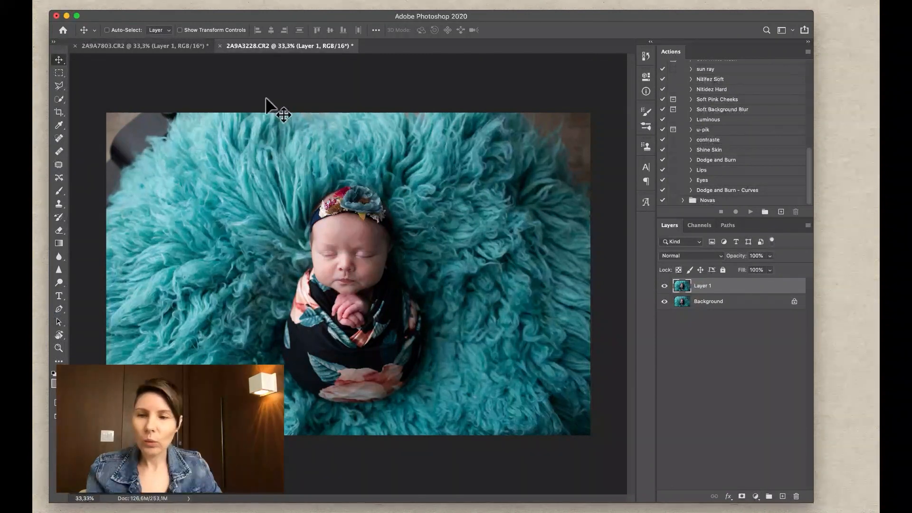
Step: Outline the uncovered upper-left corner of the photo and fill it with Content-Aware Fill, output to a new layer
left_click(59, 169)
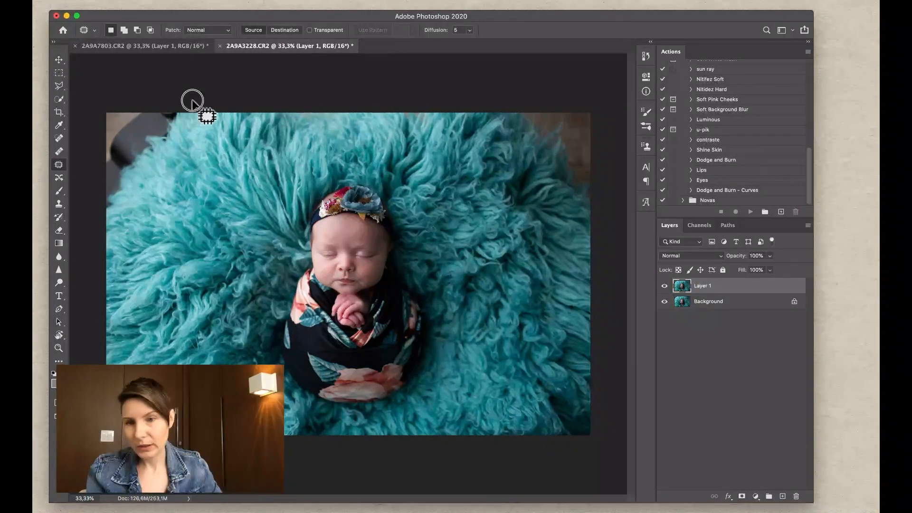
mouse_move(193, 101)
left_mouse_down()
mouse_move(168, 170)
mouse_move(88, 256)
mouse_move(82, 235)
mouse_move(178, 90)
mouse_move(200, 88)
left_mouse_up()
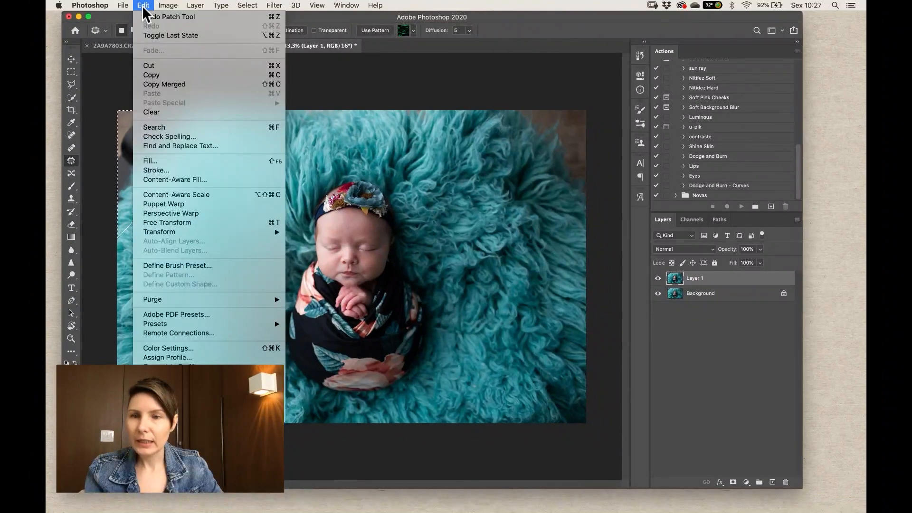
left_click(133, 3)
left_click(214, 180)
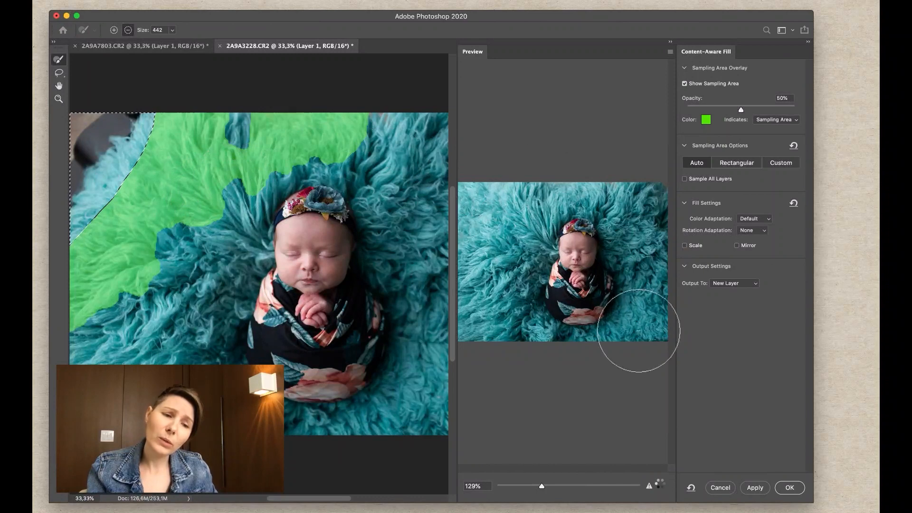
left_click(789, 487)
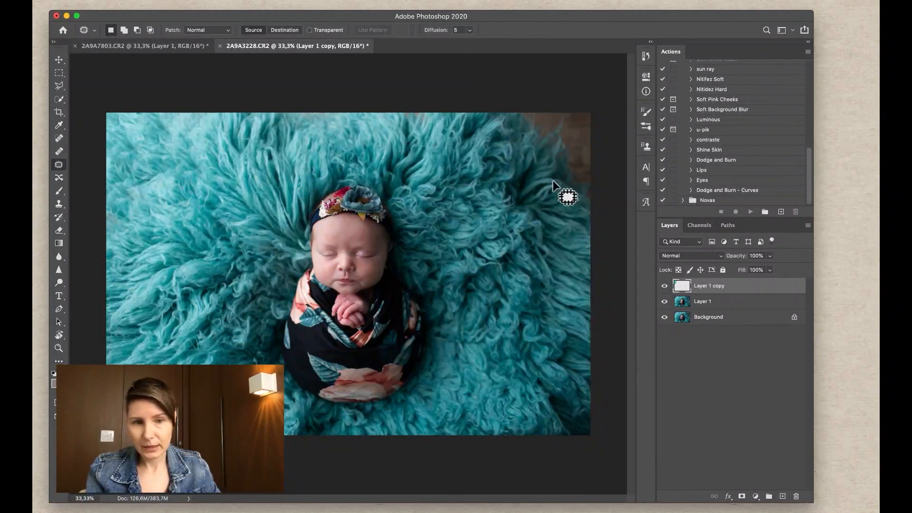
Step: Patch the exposed upper-right corner on Layer 1 with nearby turquoise fur texture and clear the selection
mouse_move(534, 176)
left_mouse_down()
mouse_move(567, 205)
mouse_move(601, 200)
mouse_move(603, 123)
mouse_move(590, 93)
mouse_move(529, 85)
mouse_move(485, 102)
mouse_move(534, 177)
left_mouse_up()
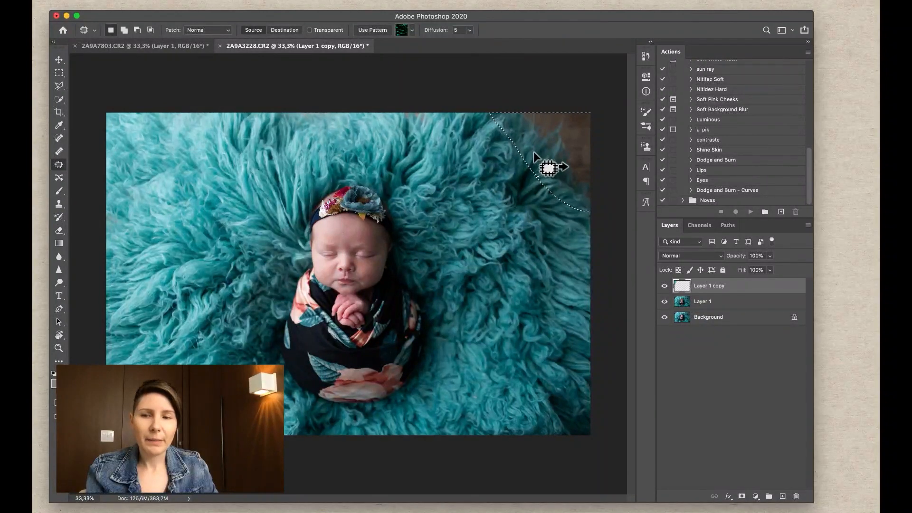
left_click_drag(537, 151, 525, 157)
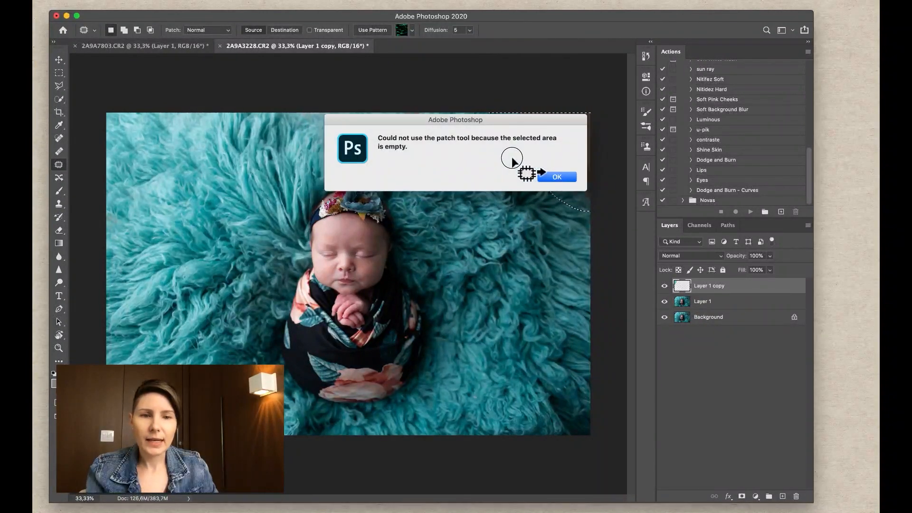
left_click(556, 177)
key("alt+bracketleft")
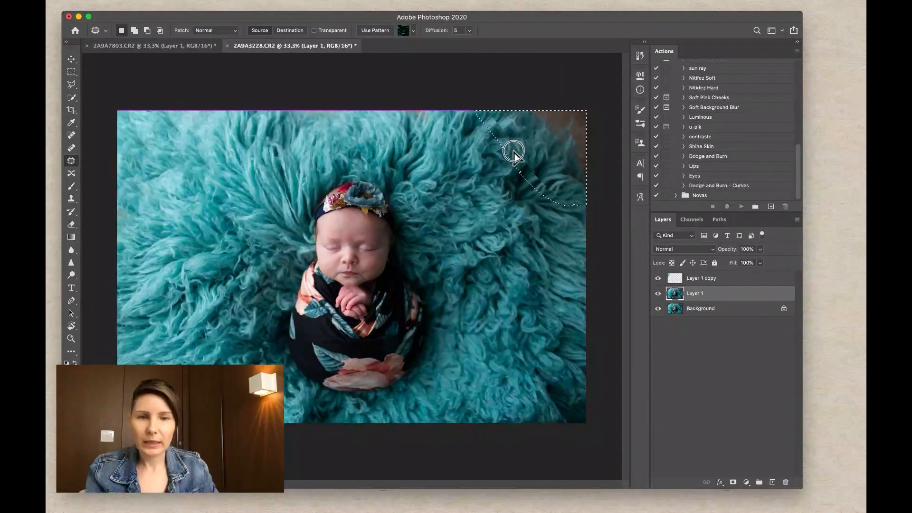
mouse_move(407, 166)
left_mouse_down()
mouse_move(404, 156)
mouse_move(414, 164)
left_mouse_up()
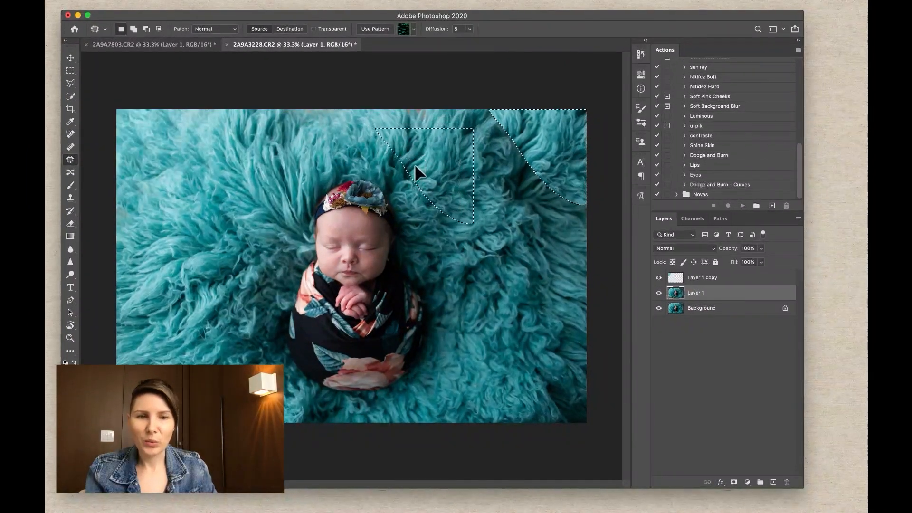
key("ctrl+d")
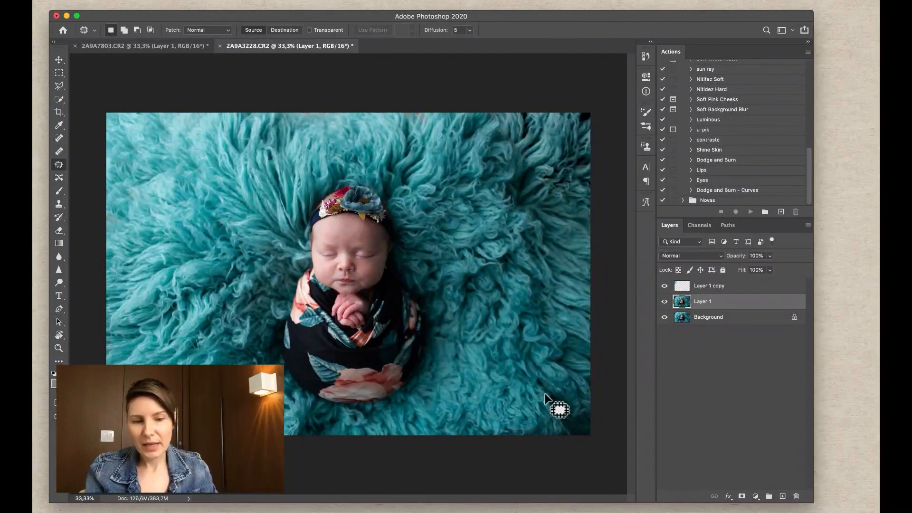
Step: Patch the dark lower-right corner of the rug with adjacent fur texture and deselect
mouse_move(593, 366)
left_mouse_down()
mouse_move(546, 398)
mouse_move(567, 443)
mouse_move(605, 437)
mouse_move(594, 369)
left_mouse_up()
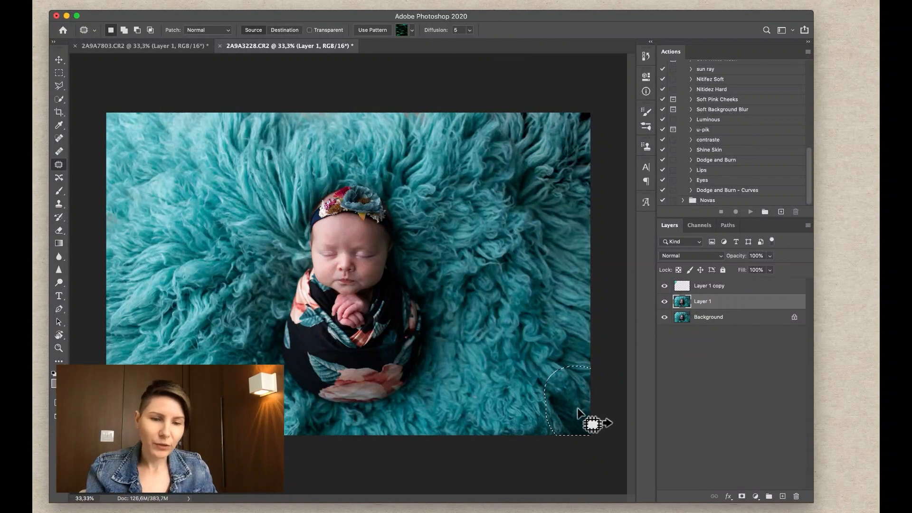
left_click_drag(570, 417, 567, 406)
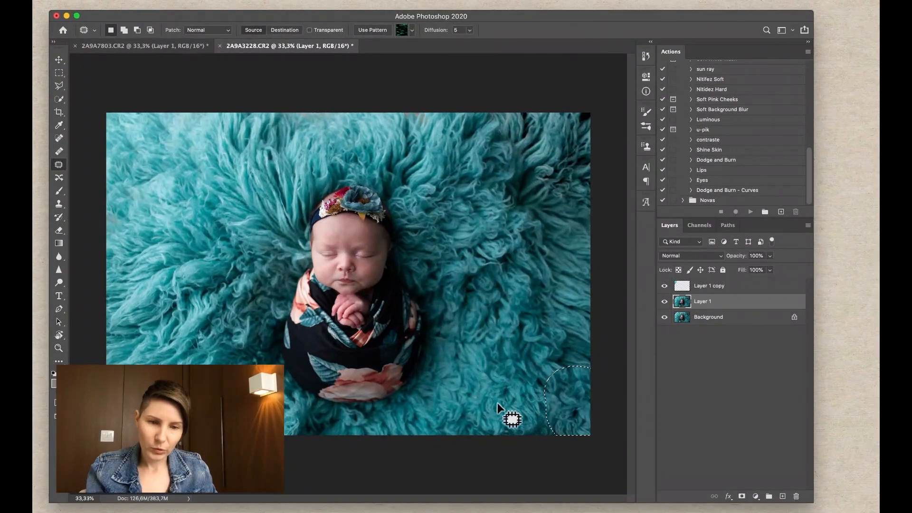
left_click(483, 462)
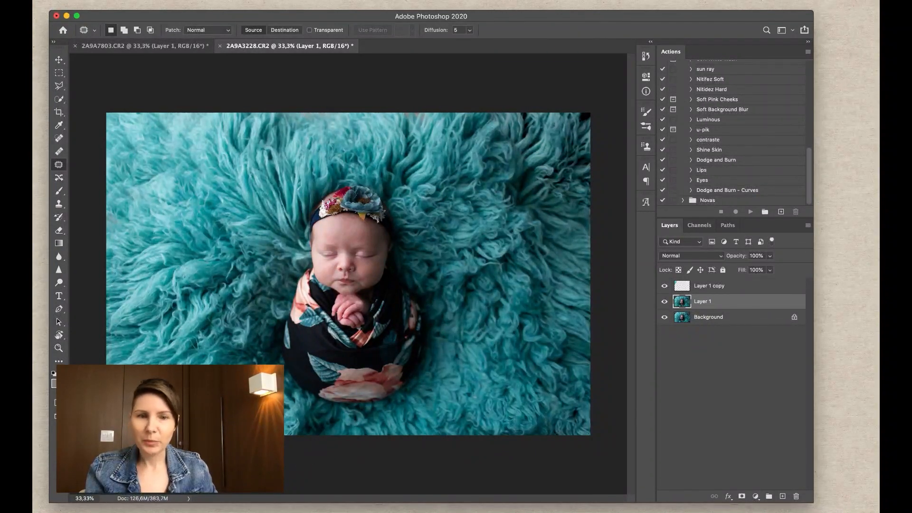
Step: Merge Layer 1 copy with Layer 1 and add a new empty layer on top
left_click(728, 286, "shift")
key("super+e")
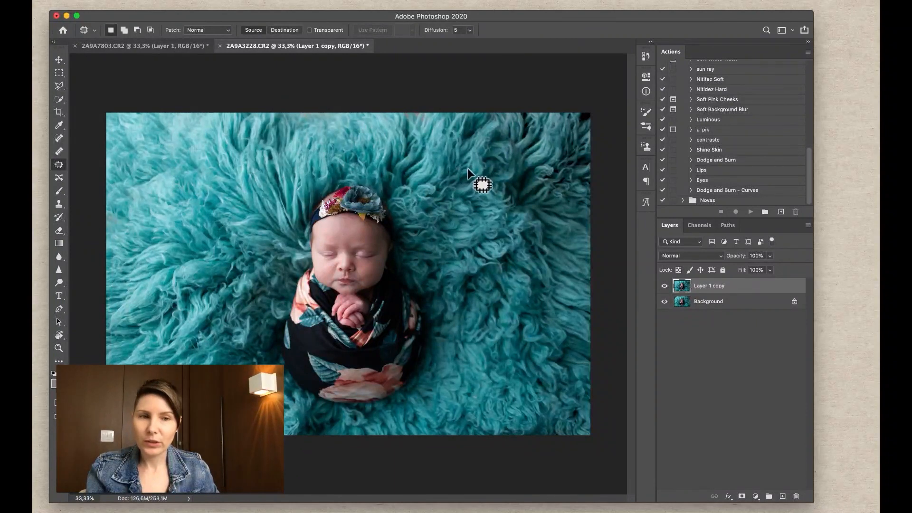
left_click(782, 496)
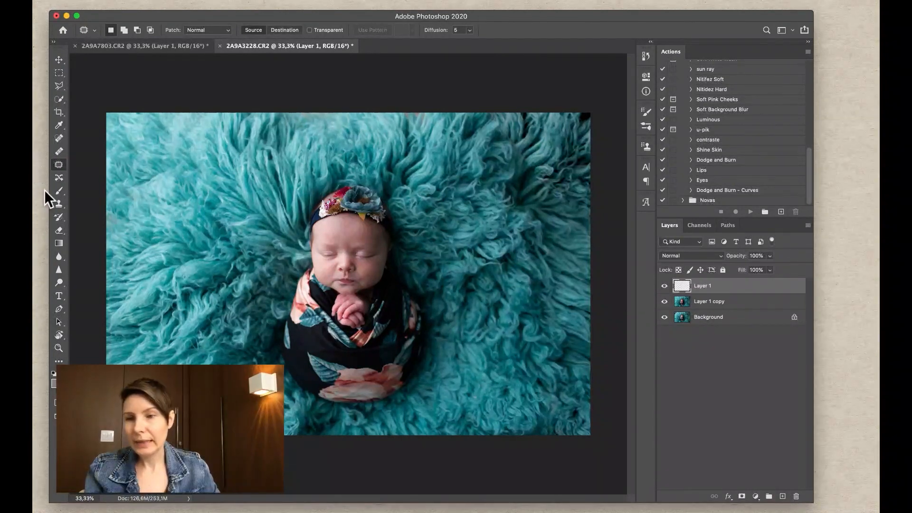
Step: Apply 30% opacity linear gradients inward from both upper corners, using colours sampled from the nearby fur
left_click(59, 243)
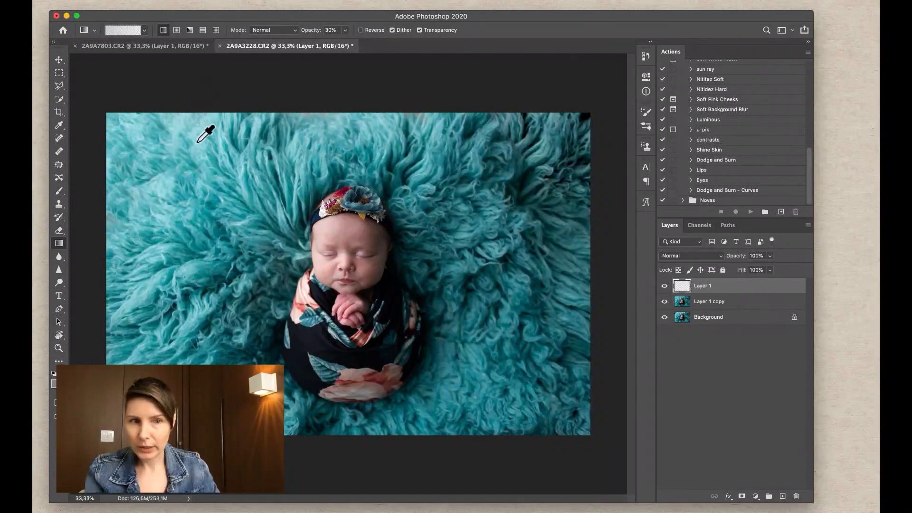
left_click(167, 161, "alt")
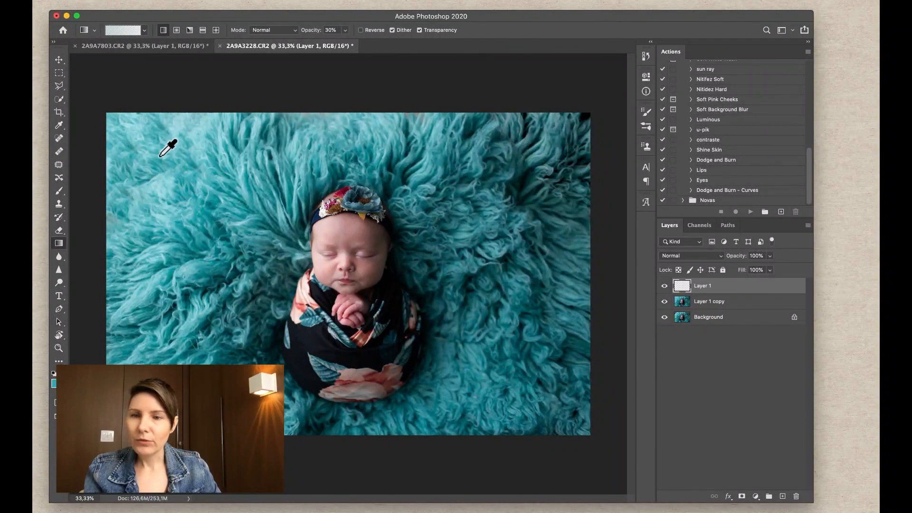
left_click_drag(92, 91, 315, 256)
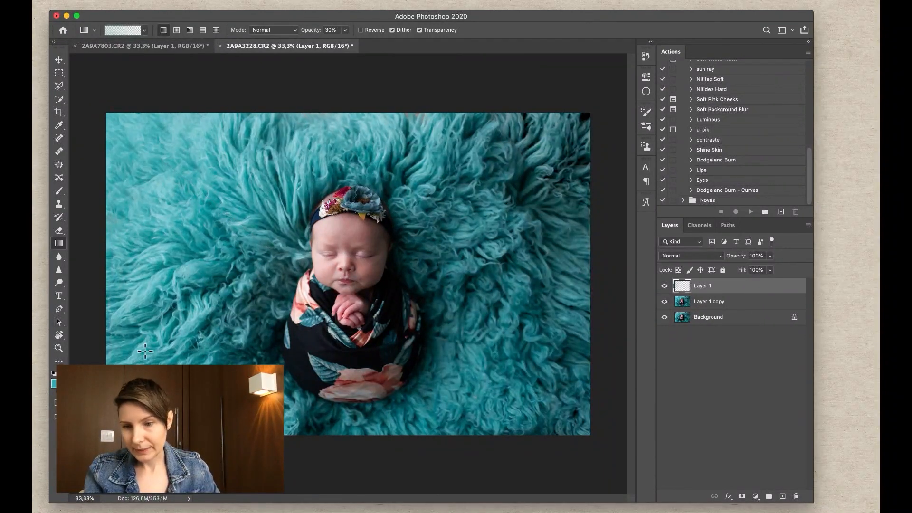
left_click(540, 144, "alt")
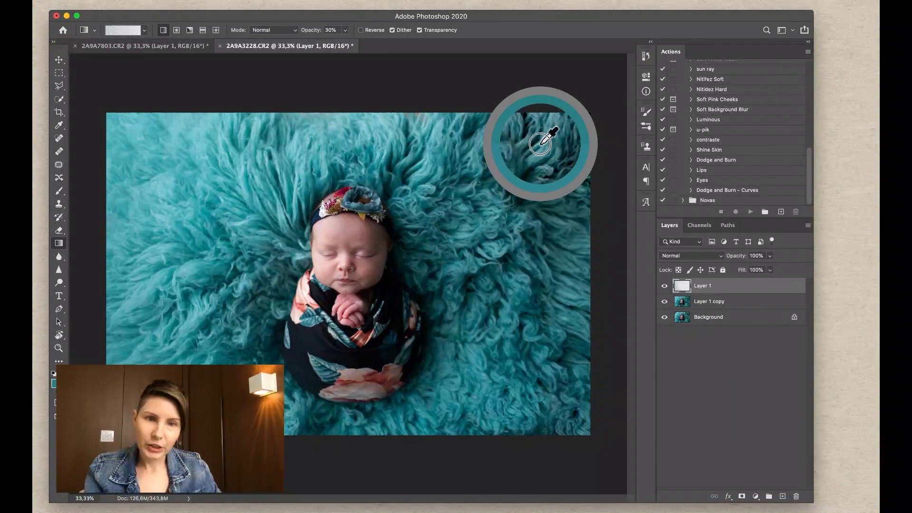
left_click(535, 141, "alt")
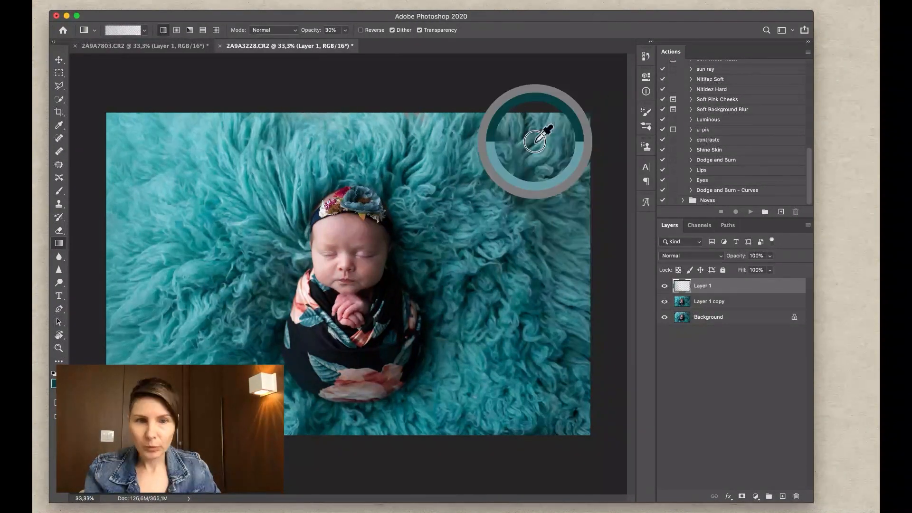
left_click_drag(582, 92, 455, 259)
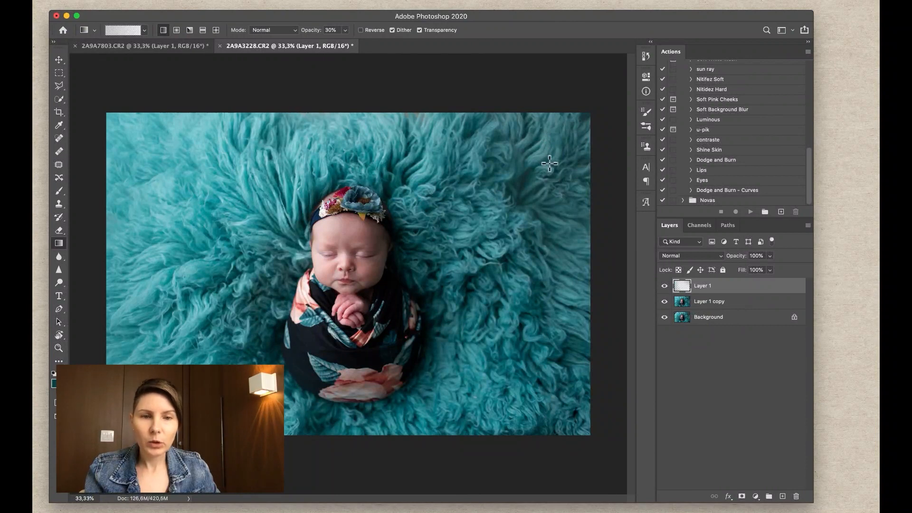
Step: Apply further 30% opacity gradients inward from the lower corners of the photo, using sampled turquoise tones
left_click(537, 141, "alt")
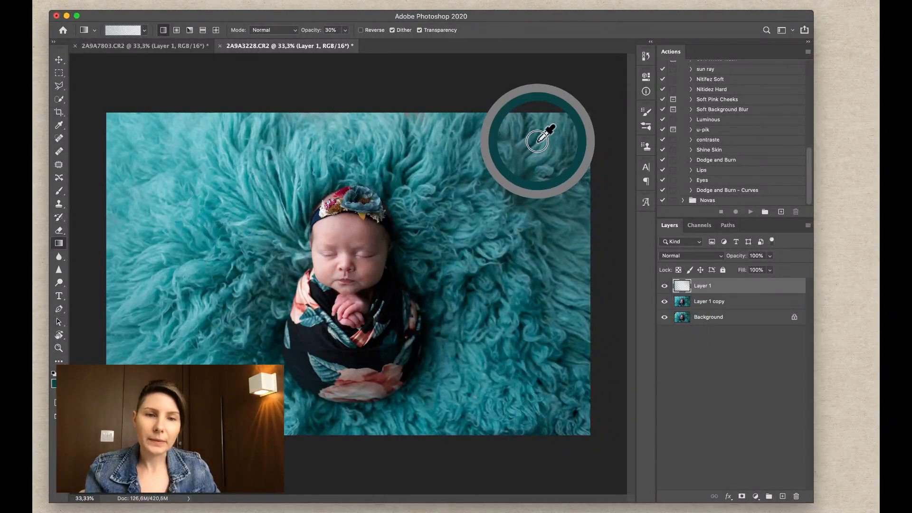
left_click(545, 401, "alt")
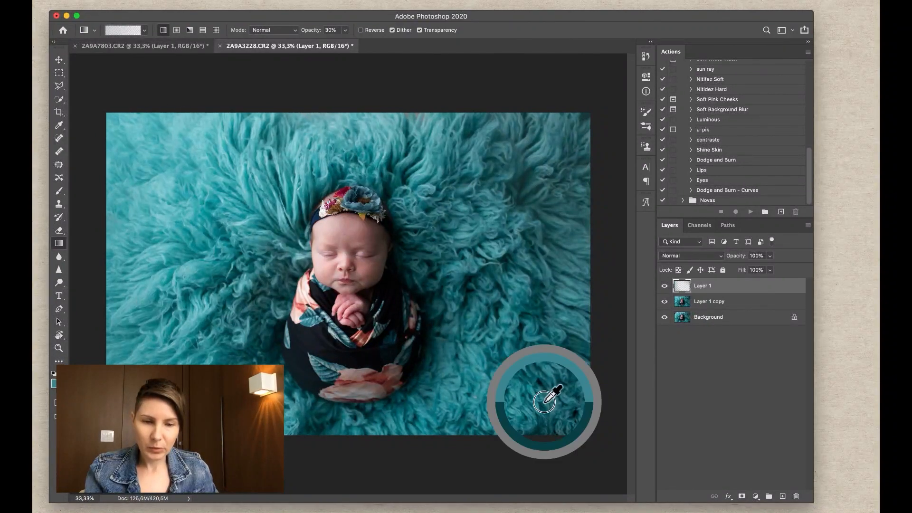
left_click_drag(545, 401, 545, 405)
left_click_drag(599, 441, 376, 294)
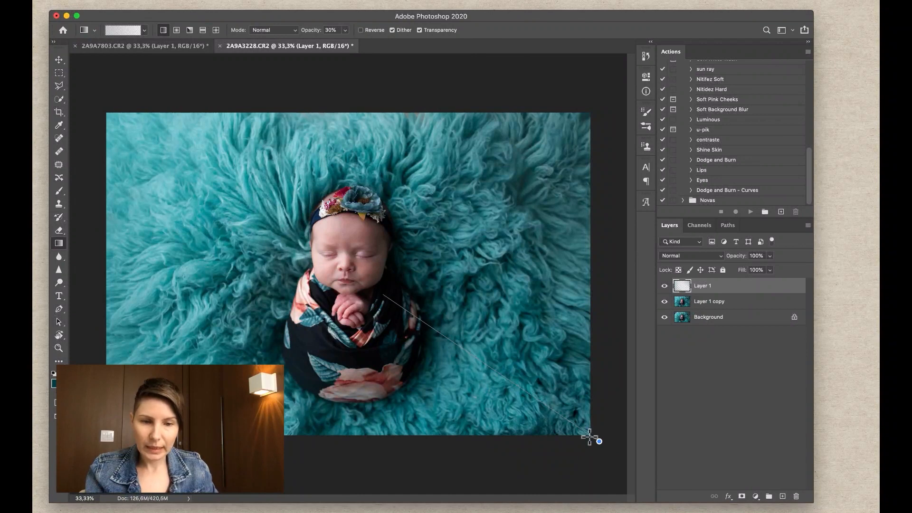
left_click_drag(595, 433, 493, 358)
left_click_drag(208, 136, 212, 143)
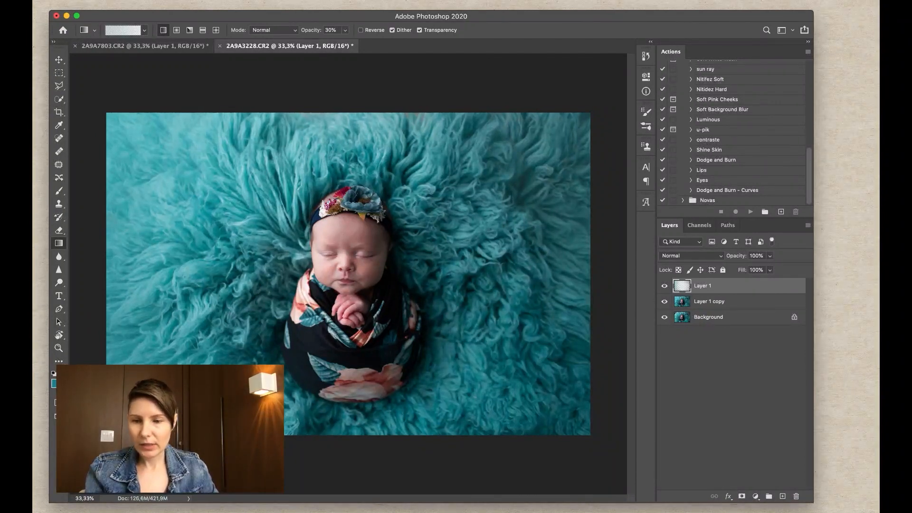
left_click_drag(167, 378, 501, 52)
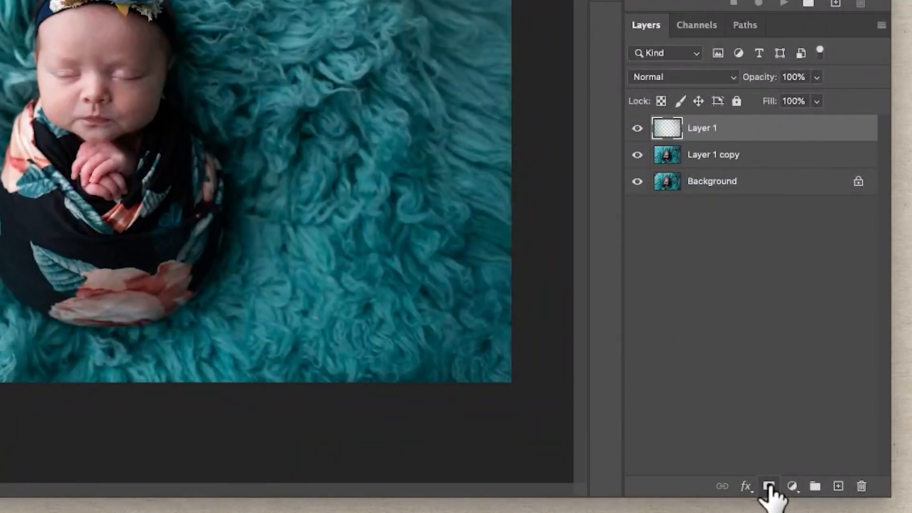
Step: Add a mask to Layer 1 and paint black over the baby with a soft 1100 px brush at 50% opacity
left_click(769, 486)
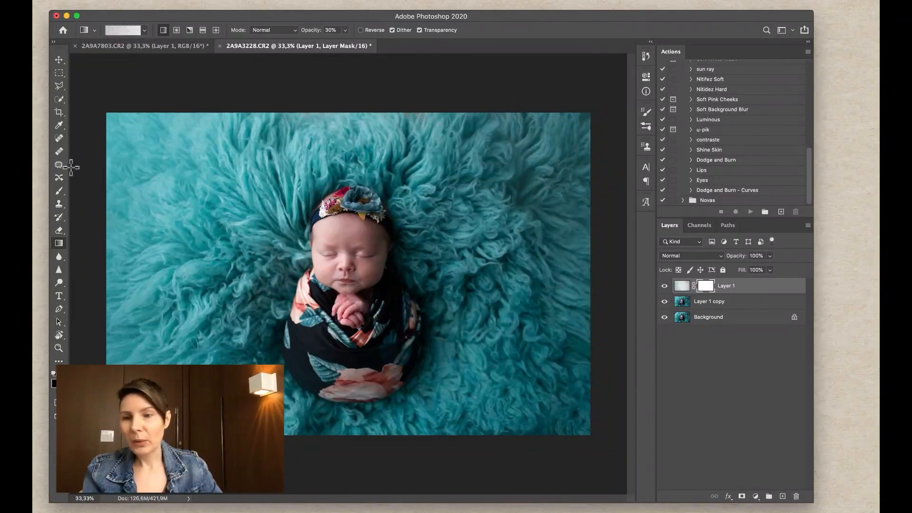
left_click(59, 190)
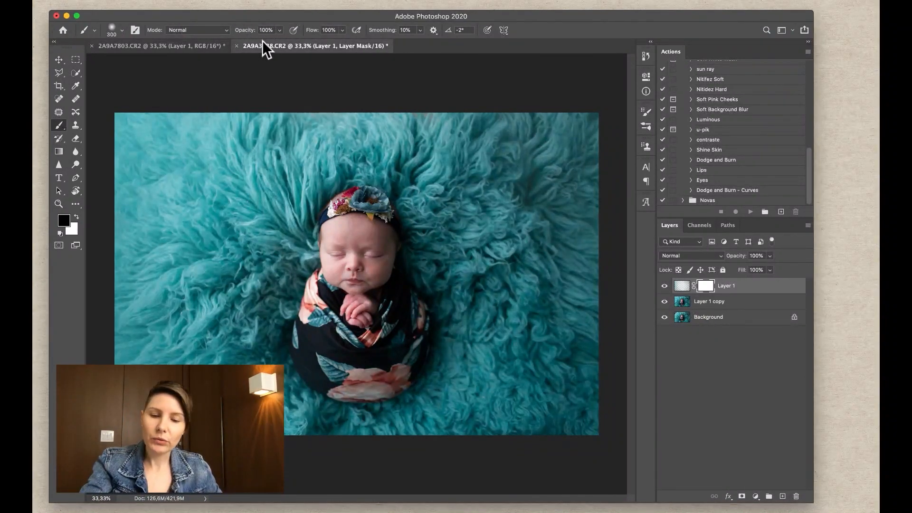
key("5")
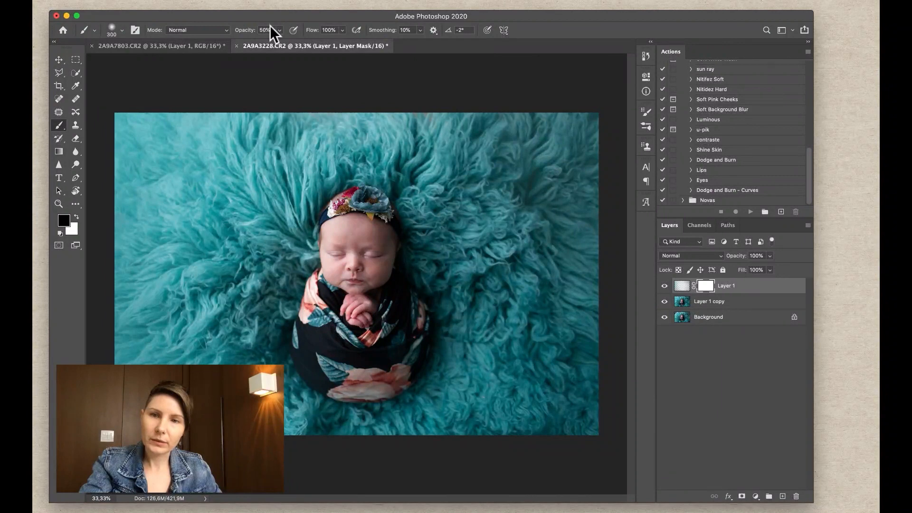
left_click(122, 30)
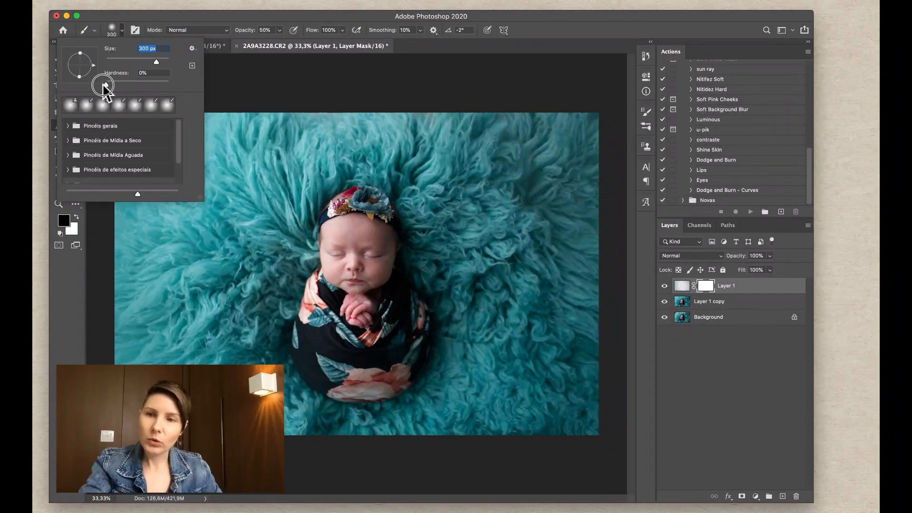
type("800")
key("Return")
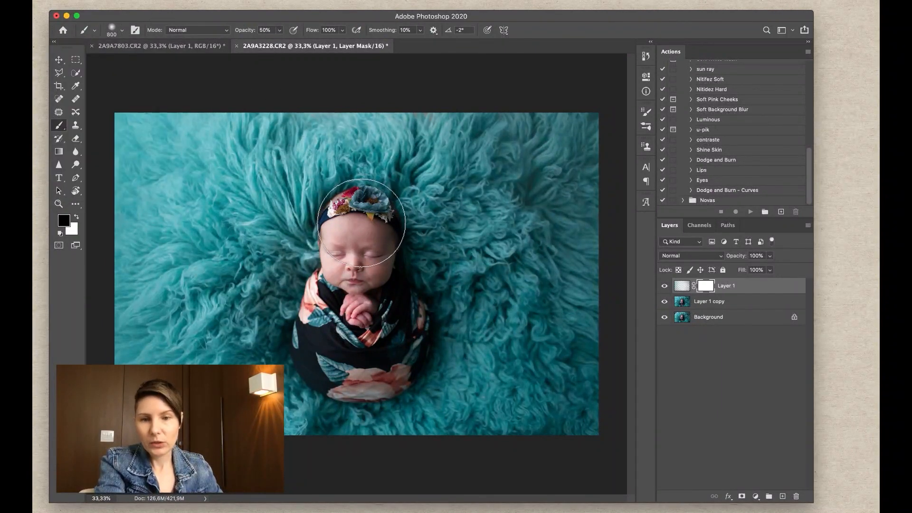
key("bracketright")
key("bracketright")
key("bracketright")
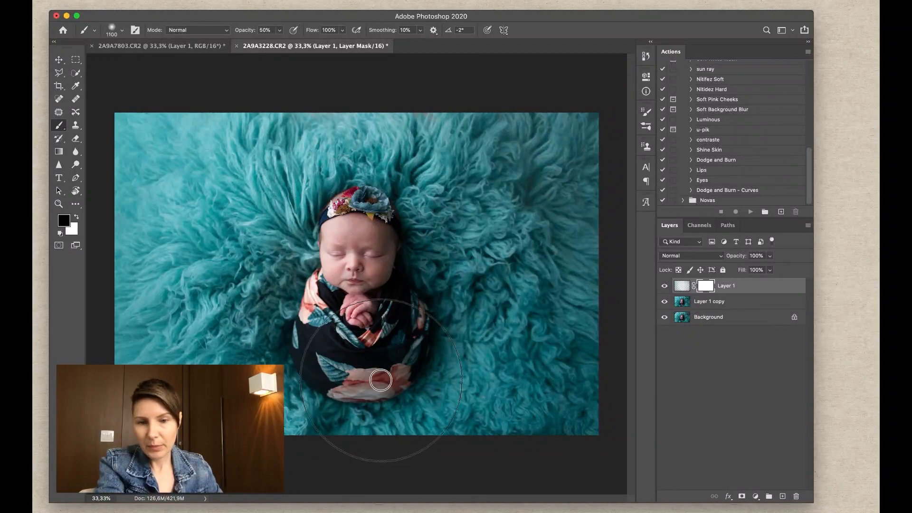
mouse_move(380, 380)
left_mouse_down()
mouse_move(394, 319)
mouse_move(405, 344)
mouse_move(325, 352)
mouse_move(331, 295)
left_mouse_up()
mouse_move(328, 367)
left_mouse_down()
mouse_move(397, 306)
mouse_move(393, 341)
mouse_move(397, 285)
left_mouse_up()
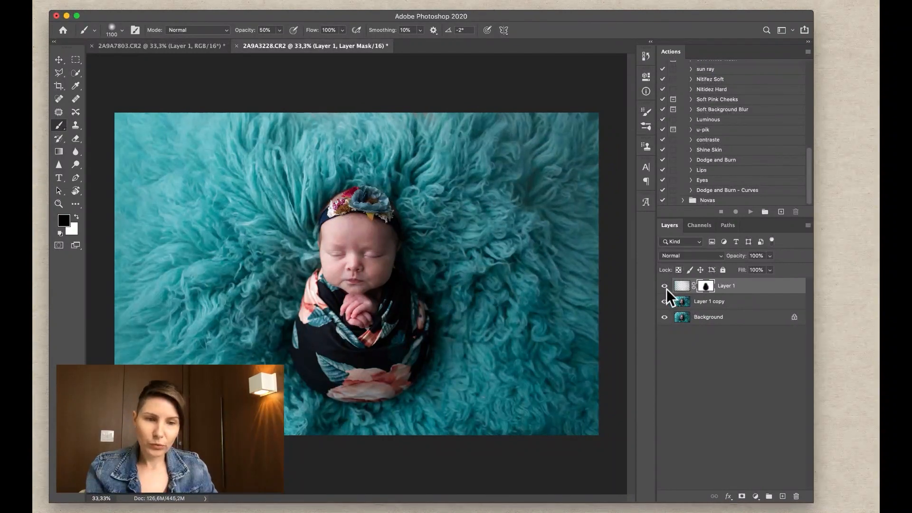
Step: Compare the original Background with the edited image by toggling the visibility of the layers above it
left_click(665, 318, "alt")
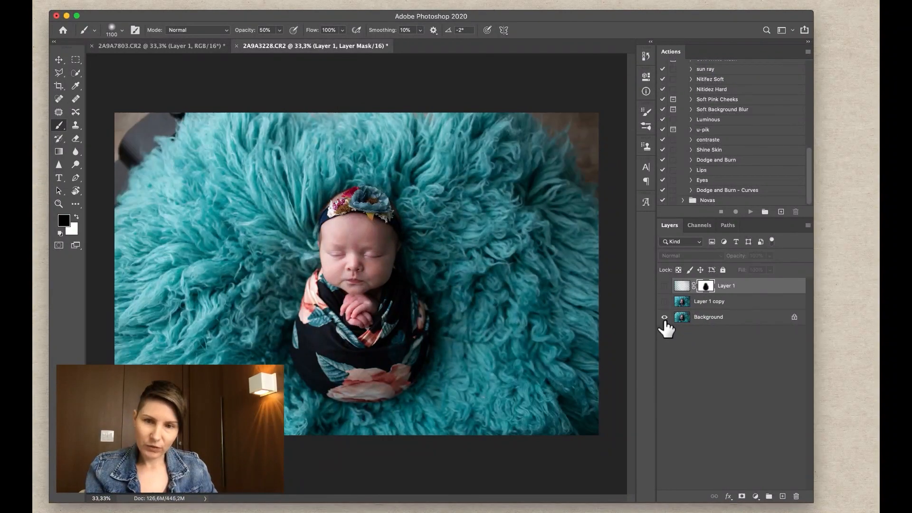
left_click(664, 317, "alt")
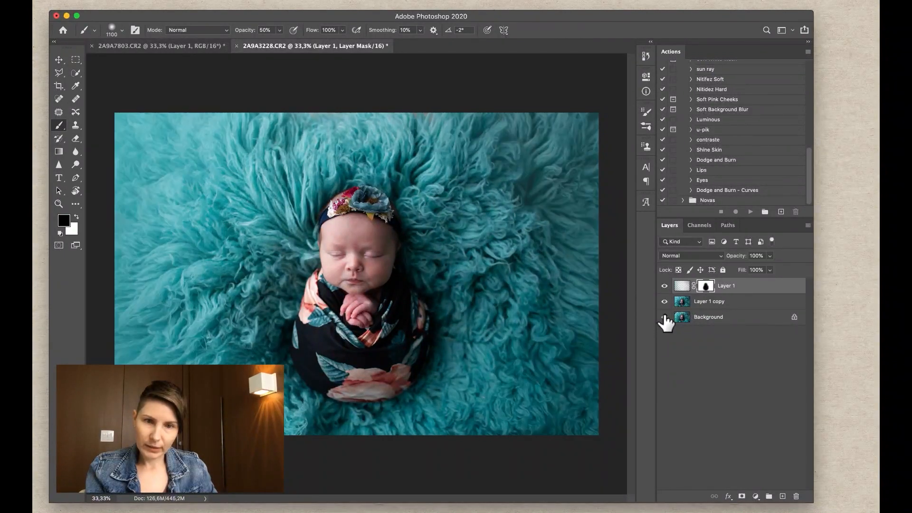
left_click(665, 318, "alt")
left_click(664, 318, "alt")
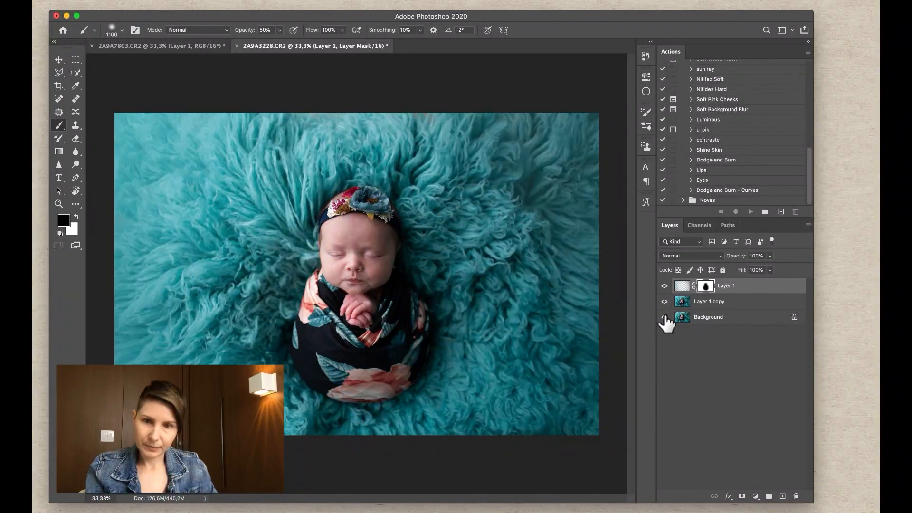
left_click(664, 318, "alt")
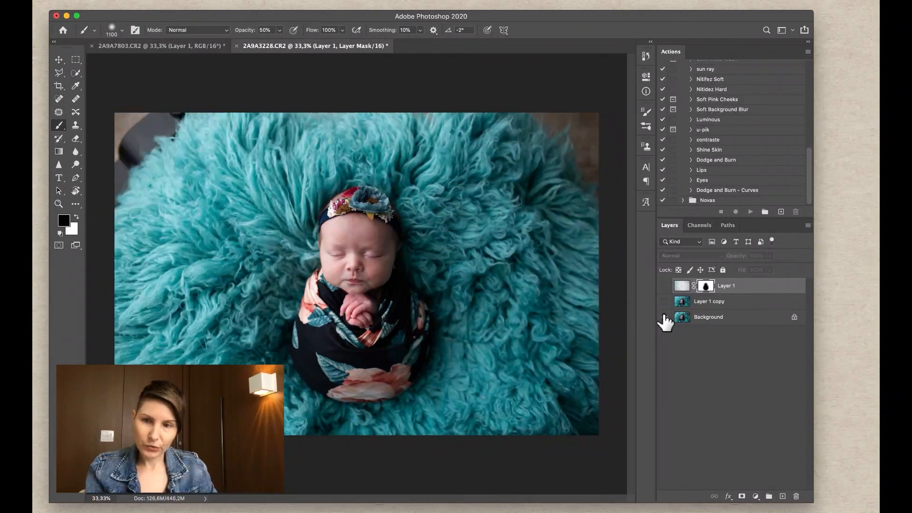
left_click(665, 319, "alt")
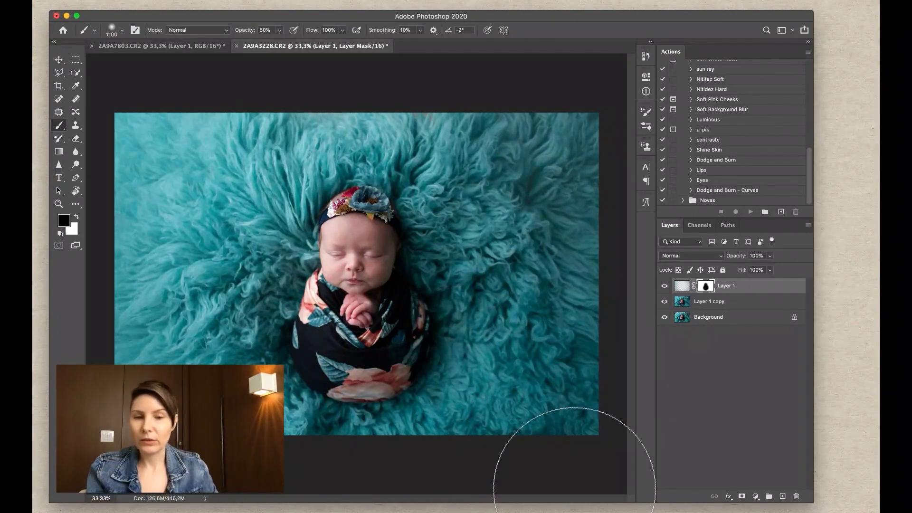
Step: Open the Liquify filter on Layer 1 copy
left_click(59, 59)
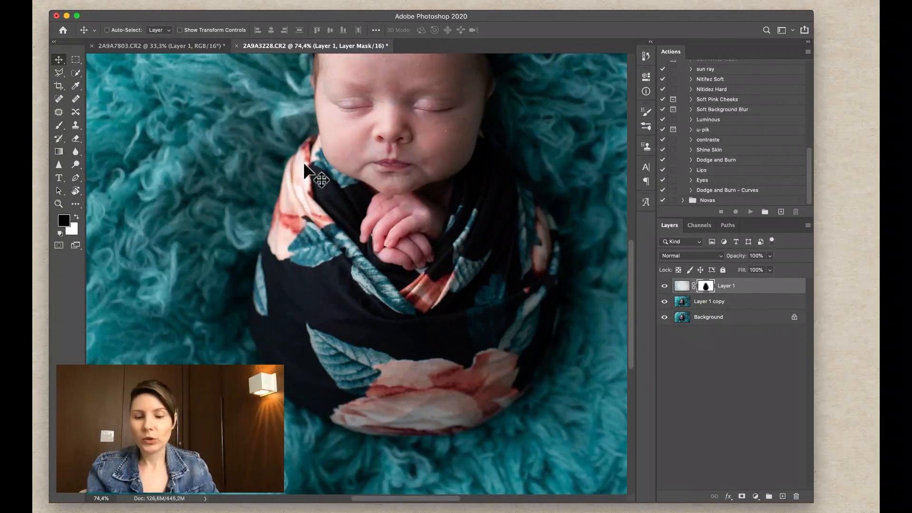
left_click_drag(329, 220, 317, 236)
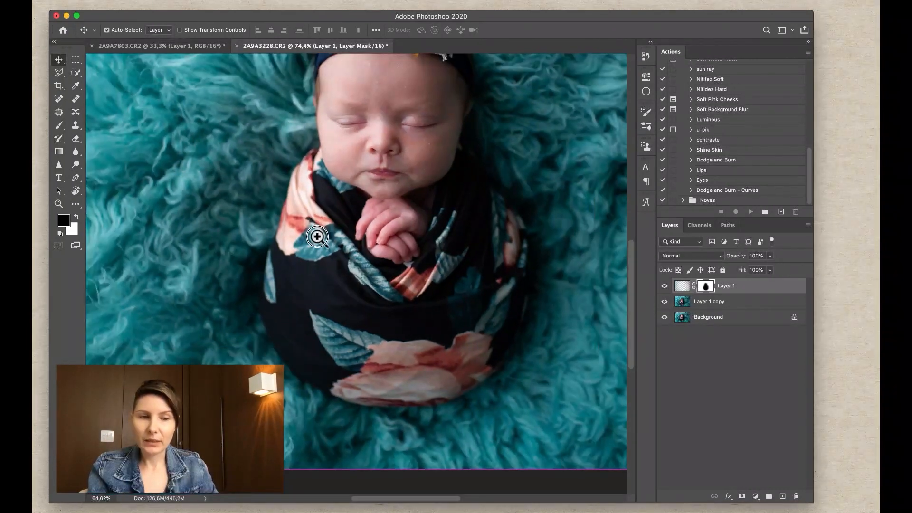
left_click_drag(375, 173, 348, 240)
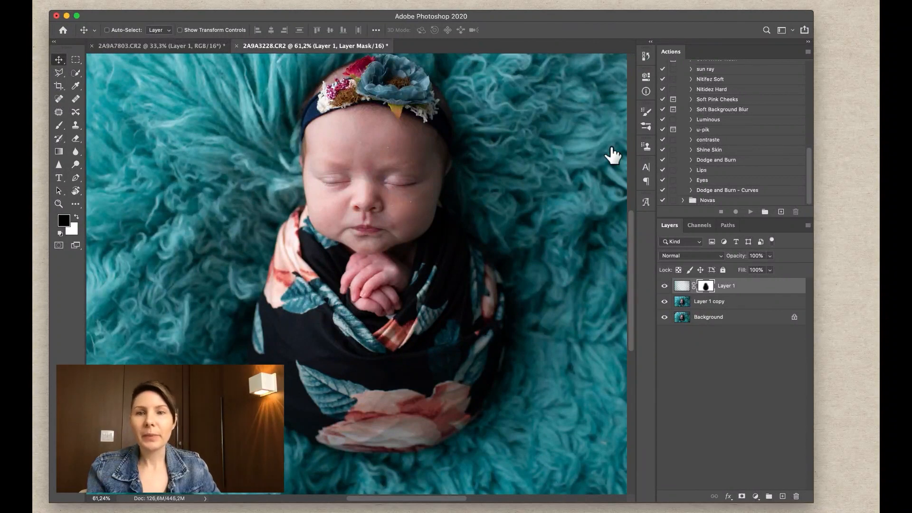
left_click(269, 5)
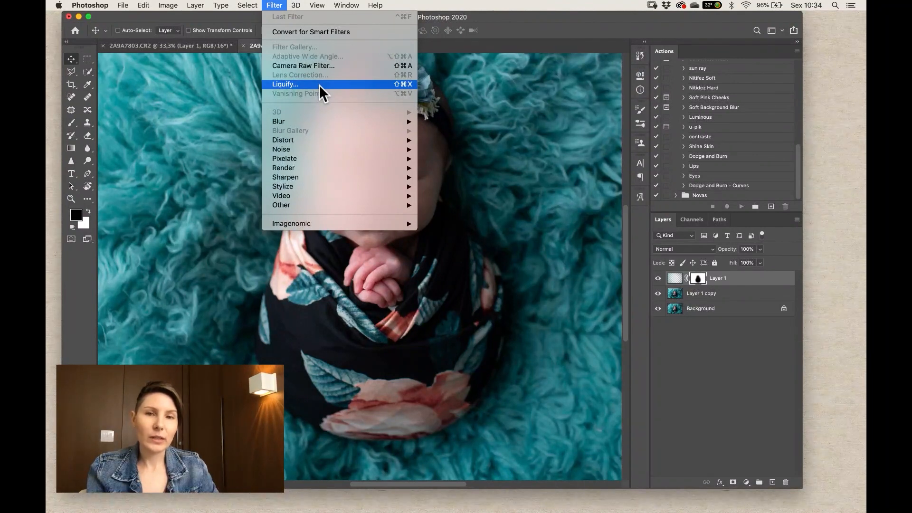
left_click(485, 15)
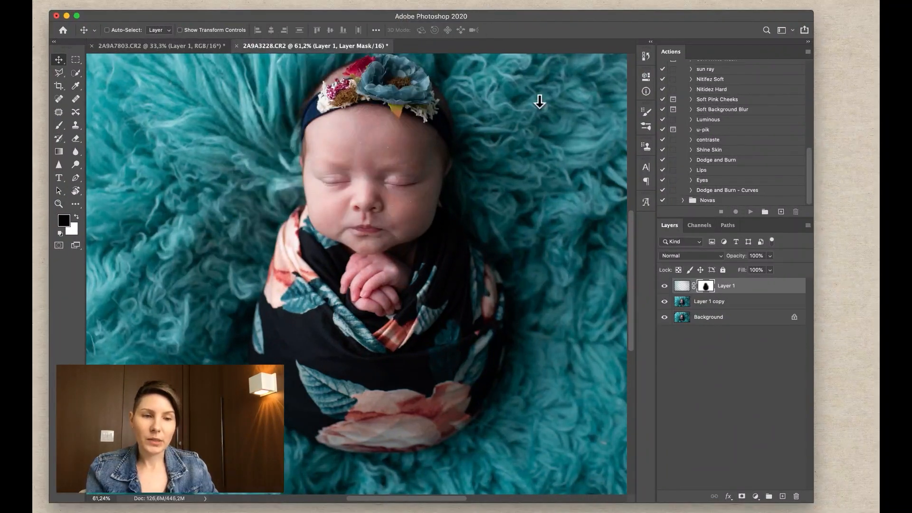
left_click(735, 305)
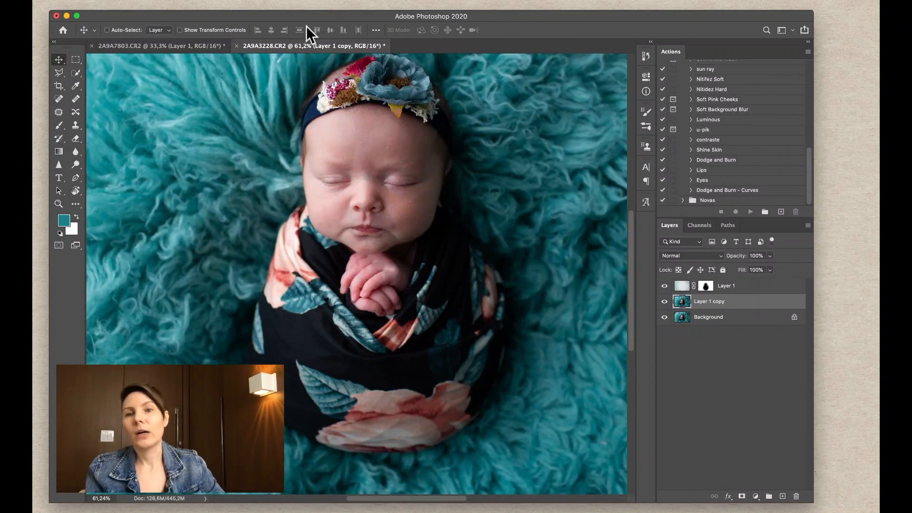
left_click(268, 5)
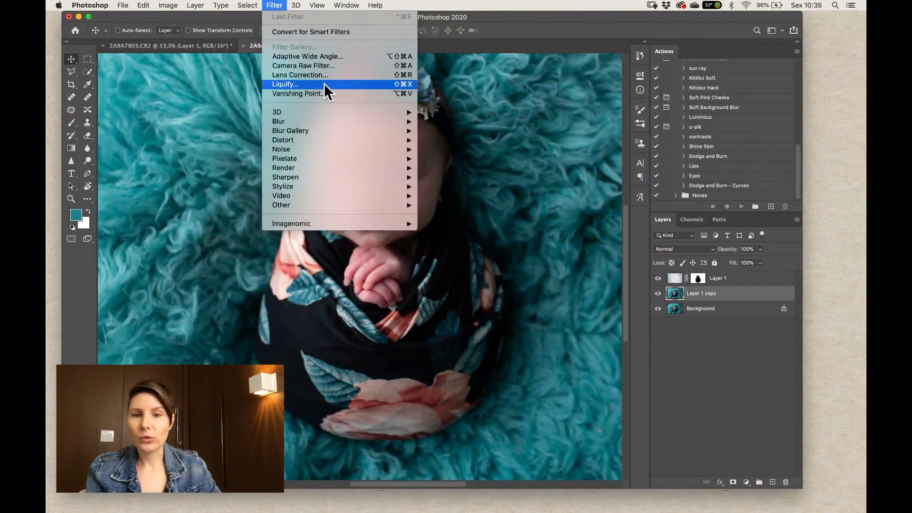
left_click(324, 84)
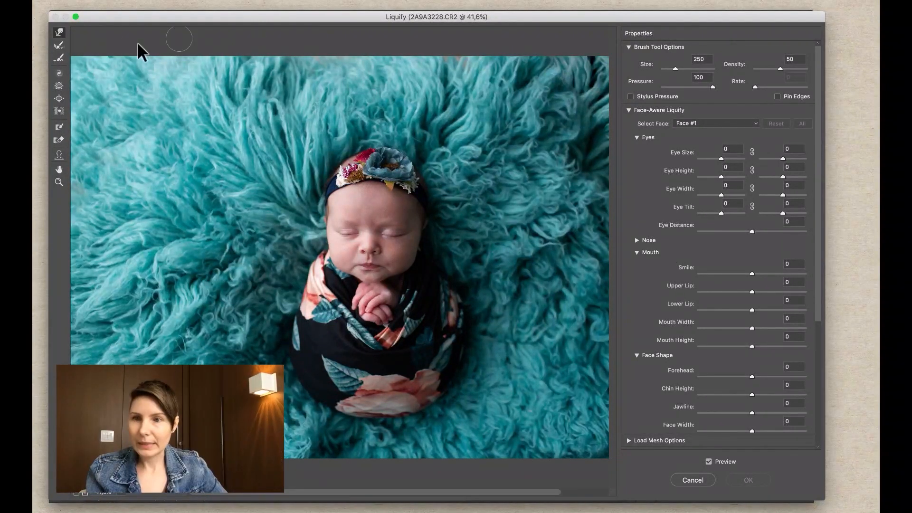
Step: Push the wrap's edge outward at the left shoulder using the Forward Warp tool with brush sizes between 500 and 800
key("]")
key("]")
key("]")
key("]")
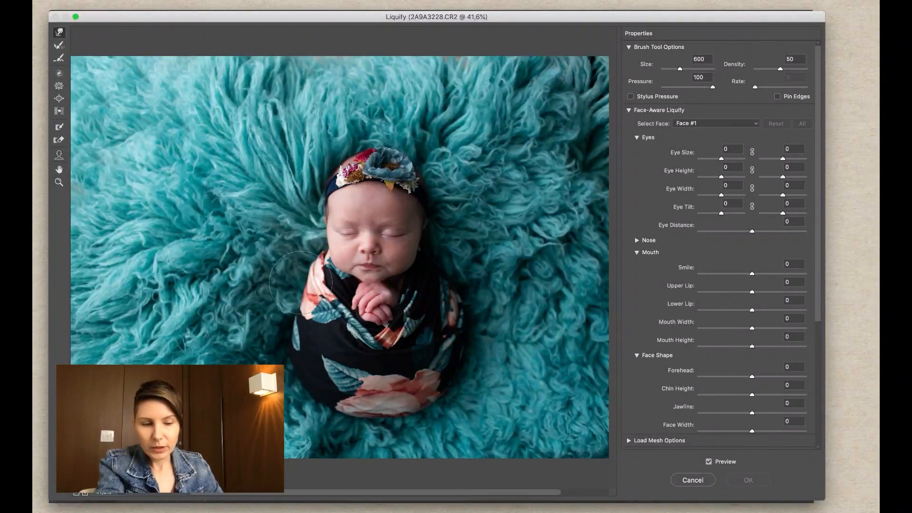
key("[")
key("[")
key("]")
key("]")
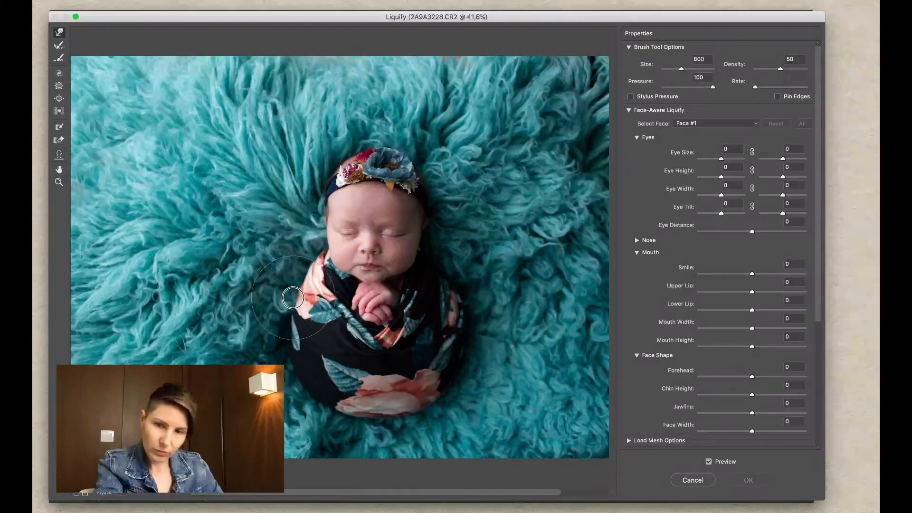
left_click_drag(293, 298, 296, 286)
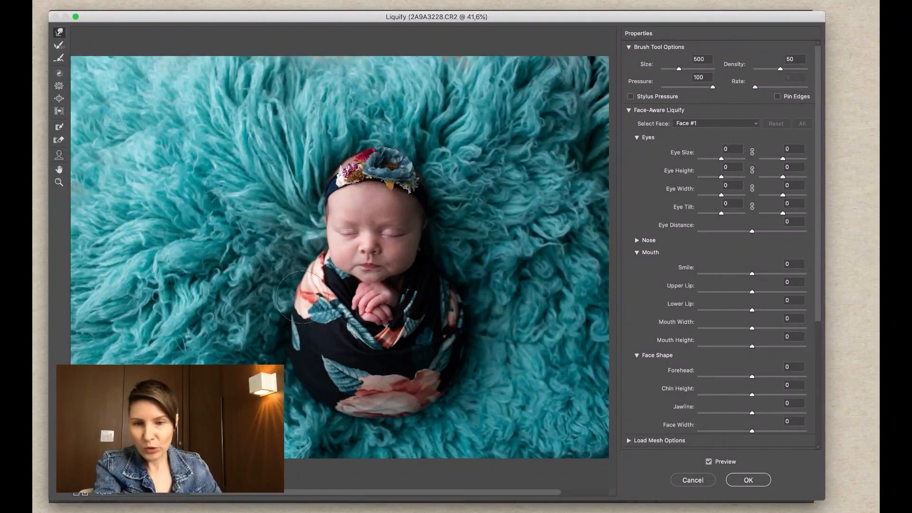
left_click_drag(292, 295, 261, 268)
key("super+alt+z")
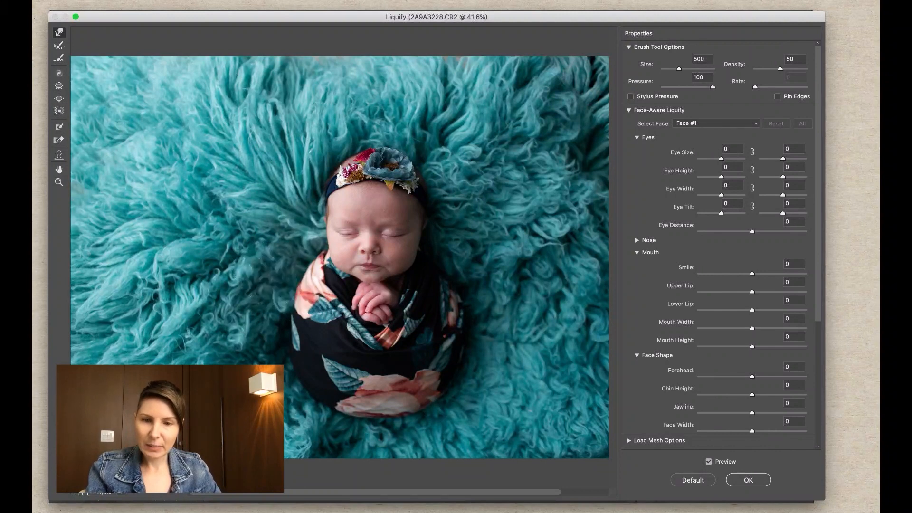
Step: Refine the wrap's lower and right edges with the Forward Warp tool, using brush sizes between 900 and 1500
key("bracketright")
key("bracketright")
key("bracketright")
key("bracketright")
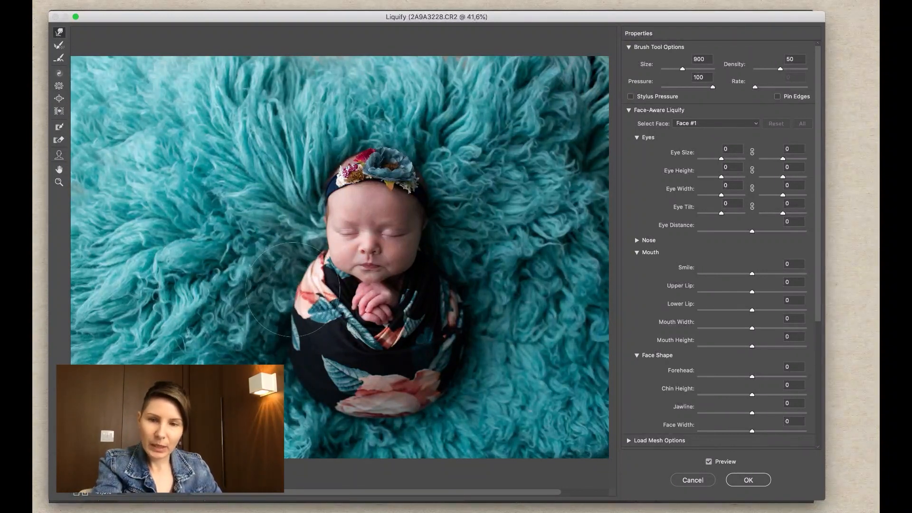
key("bracketright")
key("bracketright")
key("bracketright")
key("bracketright")
key("bracketright")
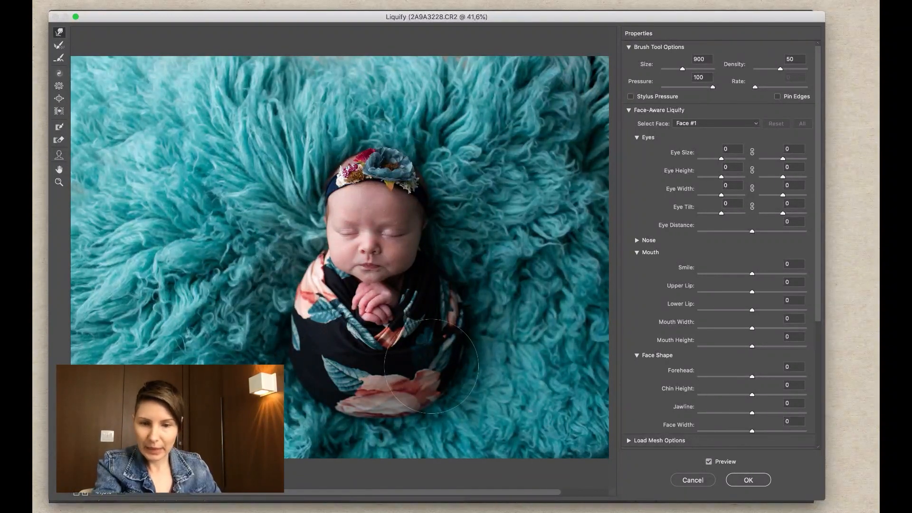
key("bracketright")
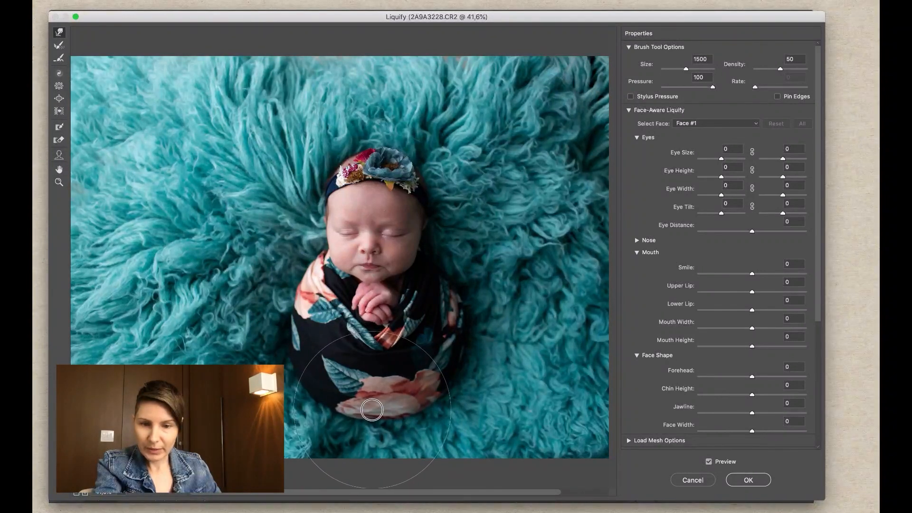
key("bracketleft")
key("bracketleft")
key("bracketleft")
key("bracketleft")
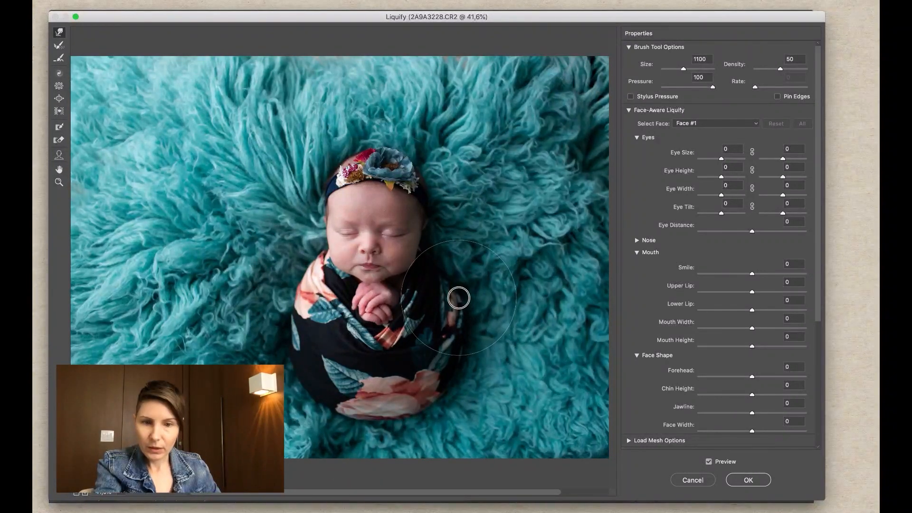
key("bracketleft")
key("bracketleft")
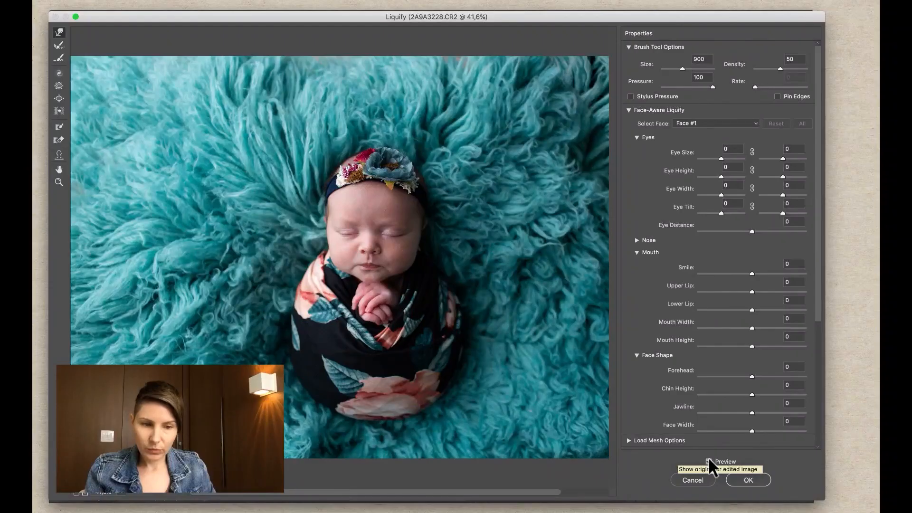
Step: Compare the photo with and without the Liquify changes using the preview, and apply the filter to Layer 1 copy
left_click(652, 438)
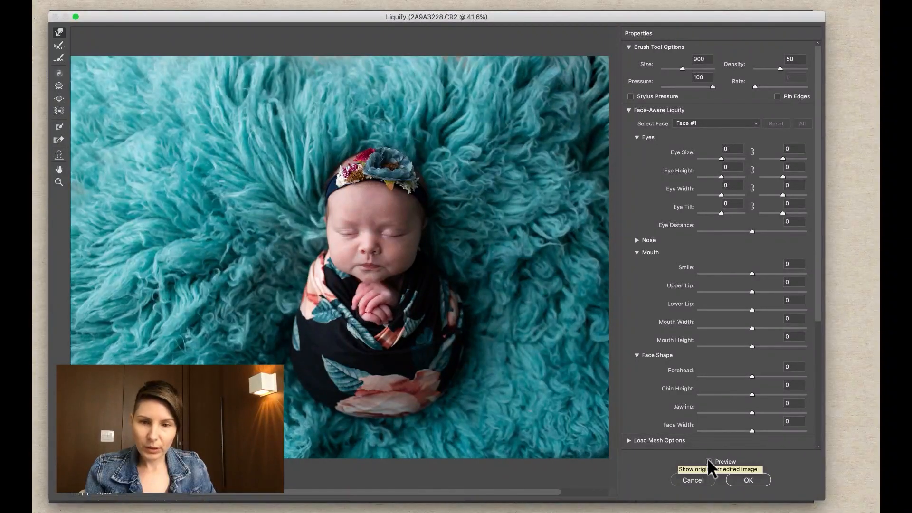
left_click(708, 459)
left_click(708, 456)
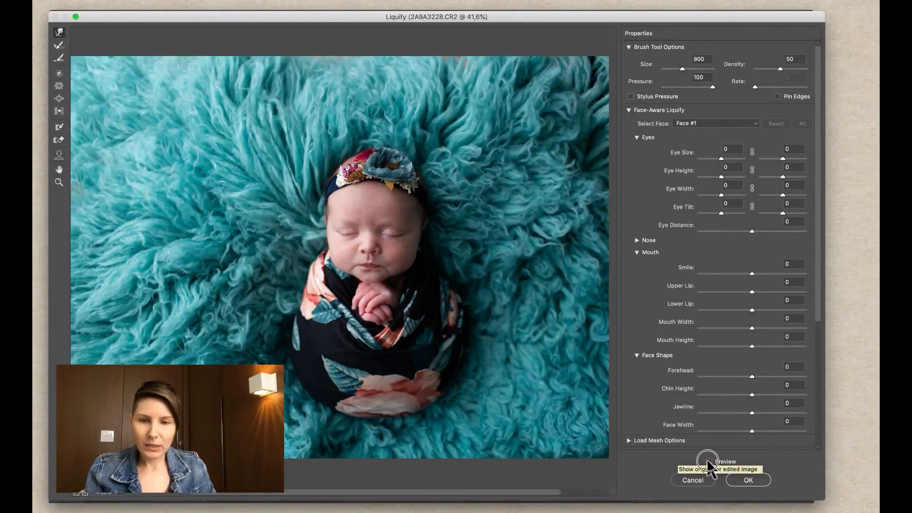
left_click(708, 459)
left_click(708, 460)
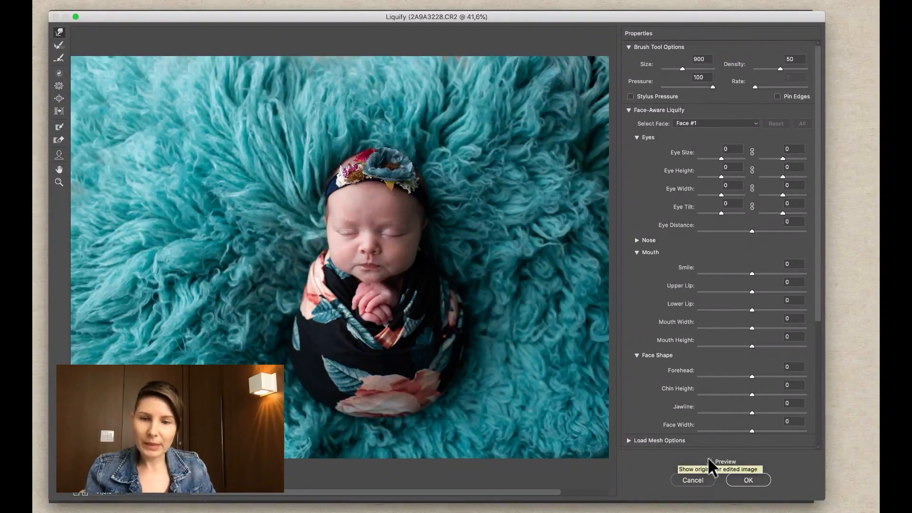
left_click(708, 459)
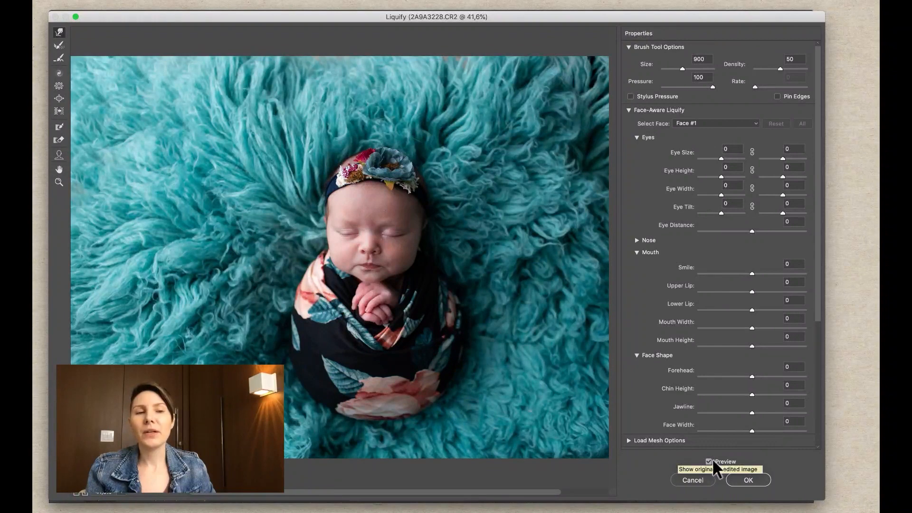
left_click(707, 457)
left_click(707, 455)
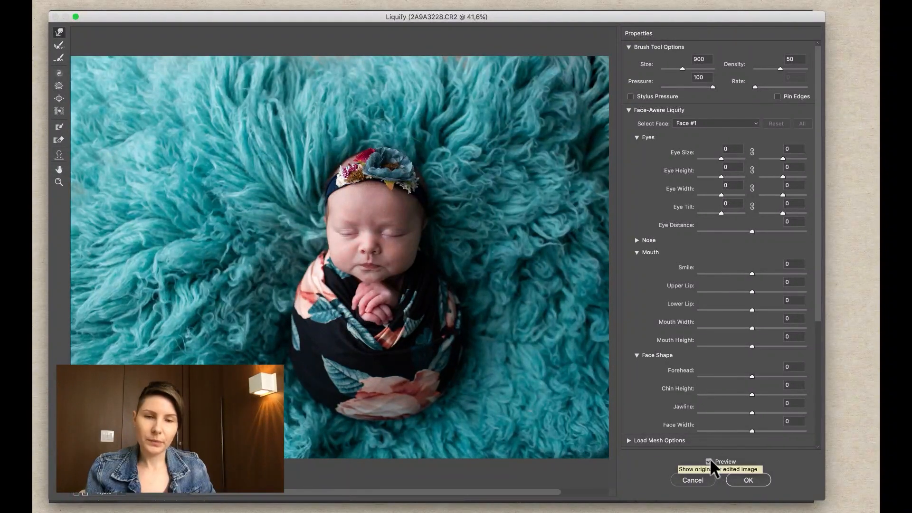
left_click(758, 482)
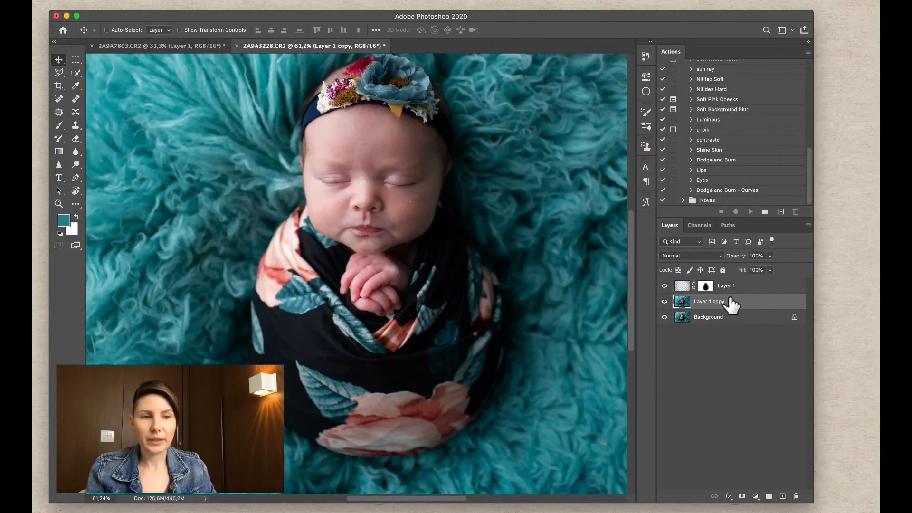
Step: Remove the two white flakes on the baby's forehead on Layer 1 copy with the Content-Aware Spot Healing Brush at size 20
scroll(376, 226, "down", 5)
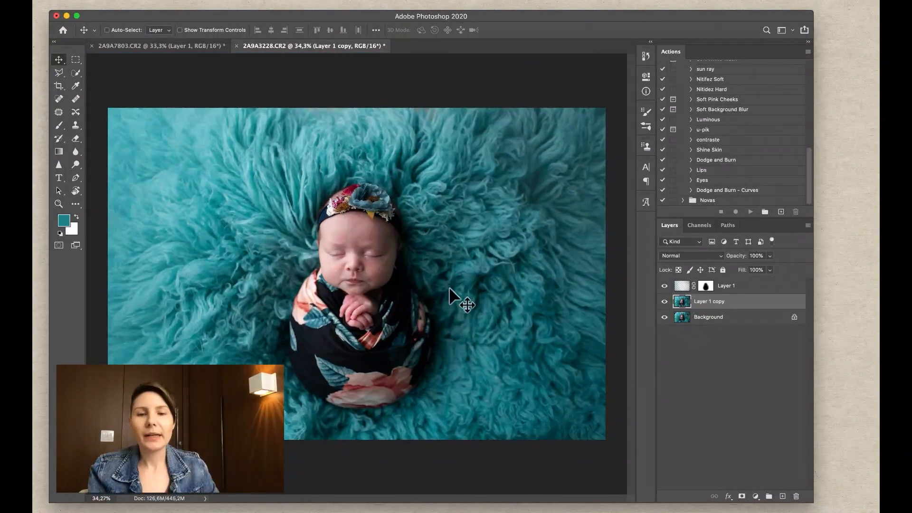
left_click(365, 250, "super")
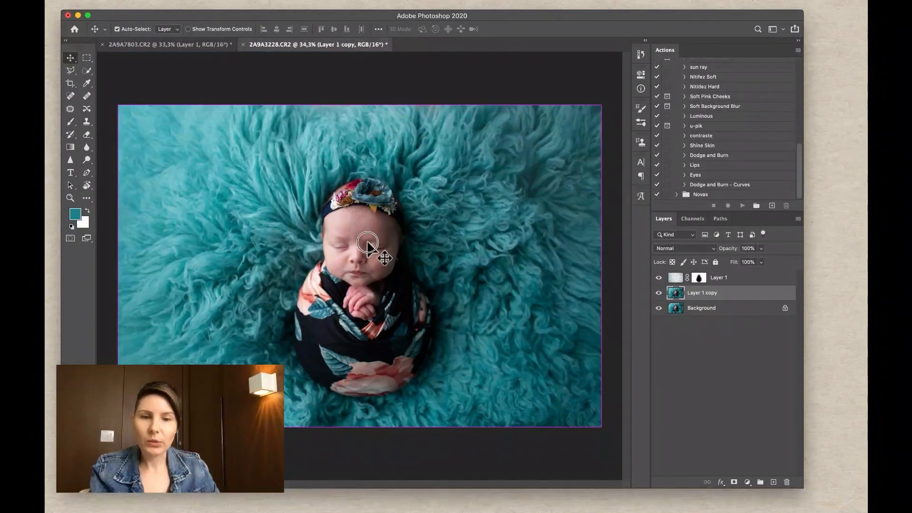
scroll(418, 228, "up", 8)
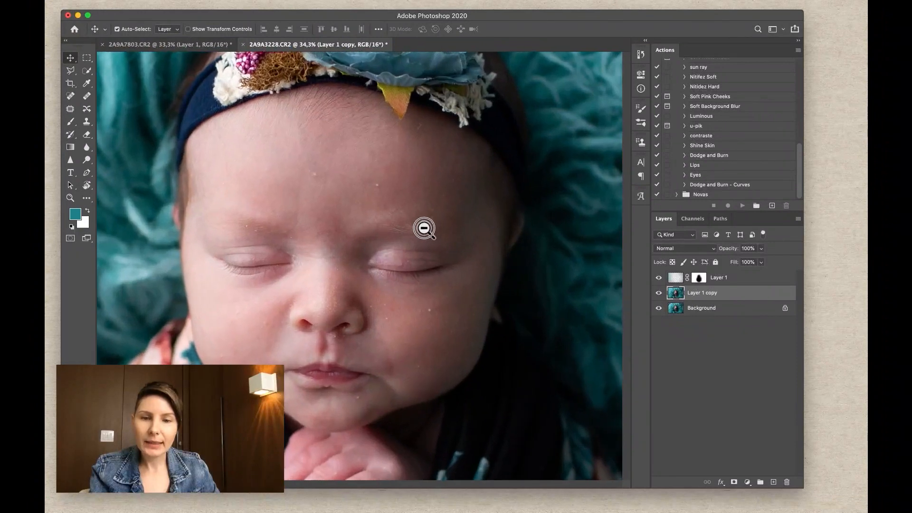
left_click_drag(432, 227, 433, 228)
scroll(425, 268, "down", 3)
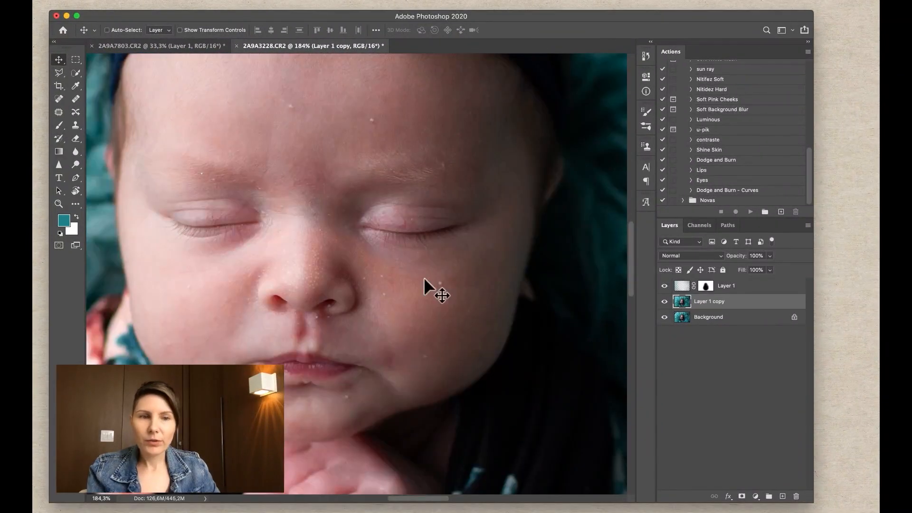
left_click(59, 112)
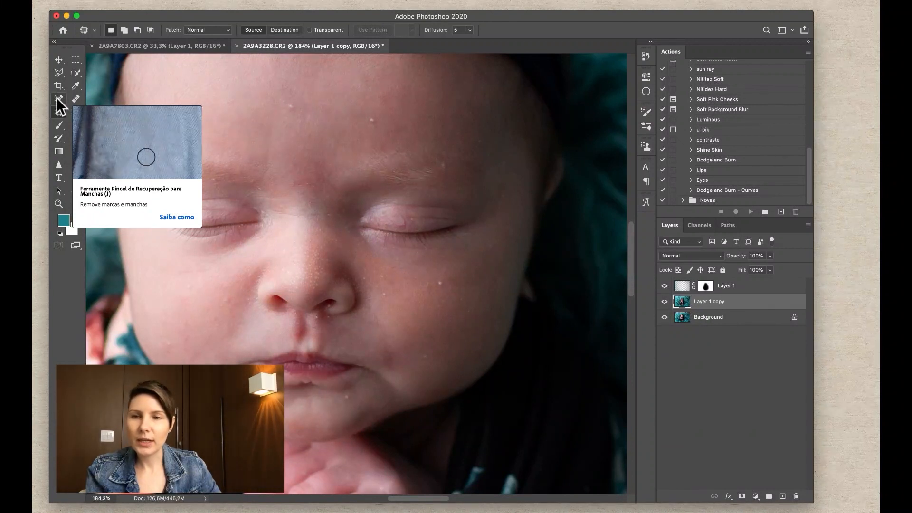
left_click(56, 98)
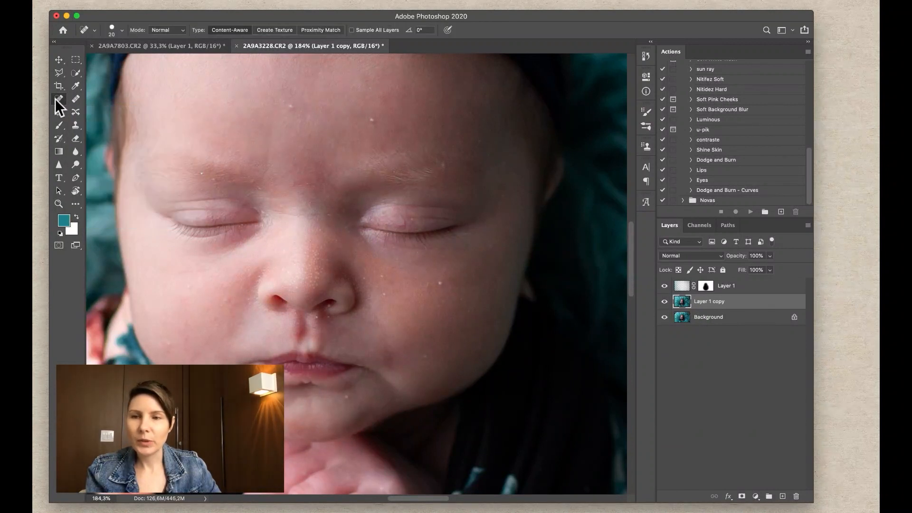
left_click(290, 105)
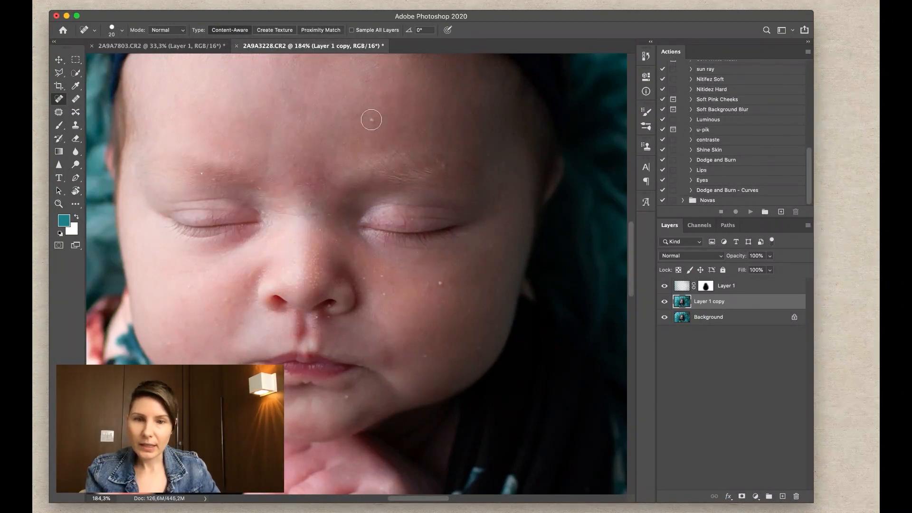
left_click(371, 120)
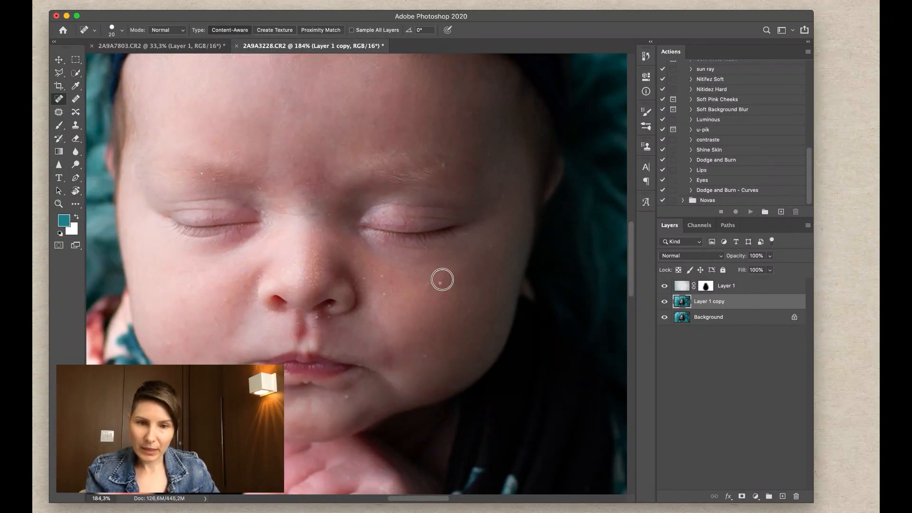
Step: Heal the small spots on both cheeks and the flake in the left-hand eyebrow with the Spot Healing Brush
left_click(441, 280)
left_click(382, 279)
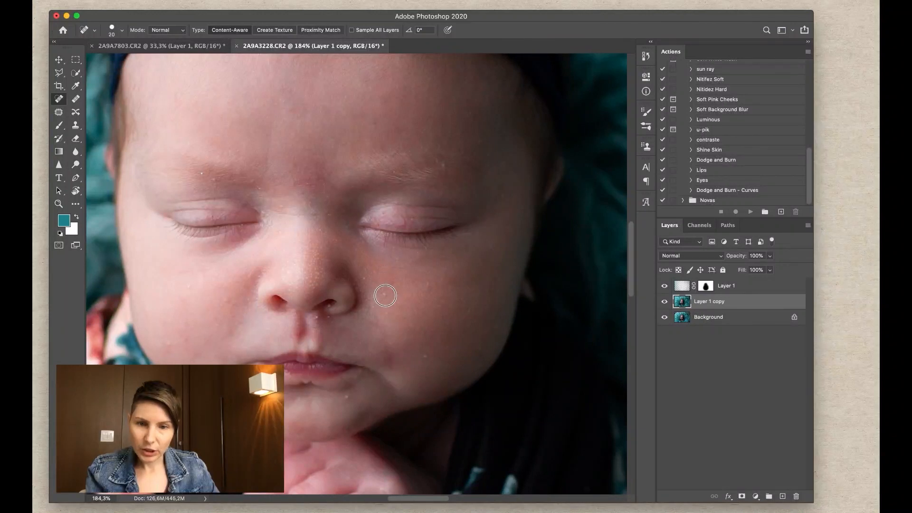
left_click(363, 281)
left_click(218, 305)
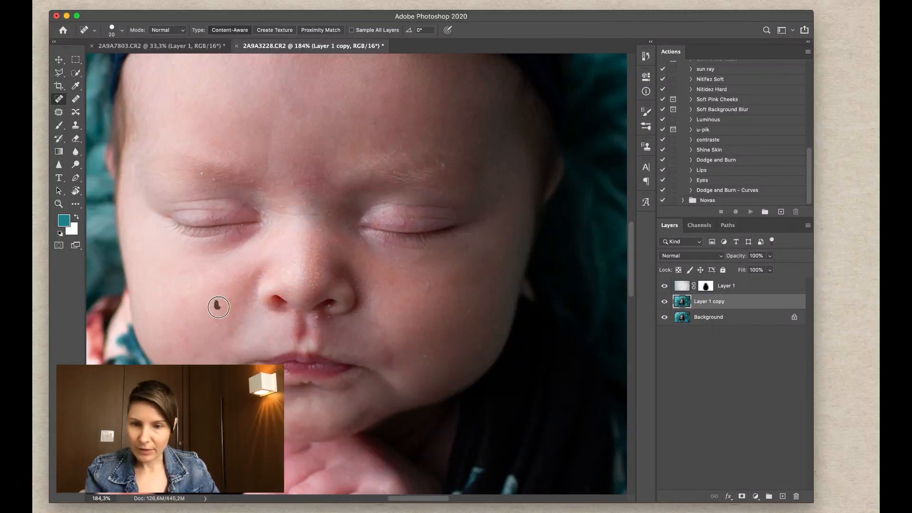
left_click(219, 322)
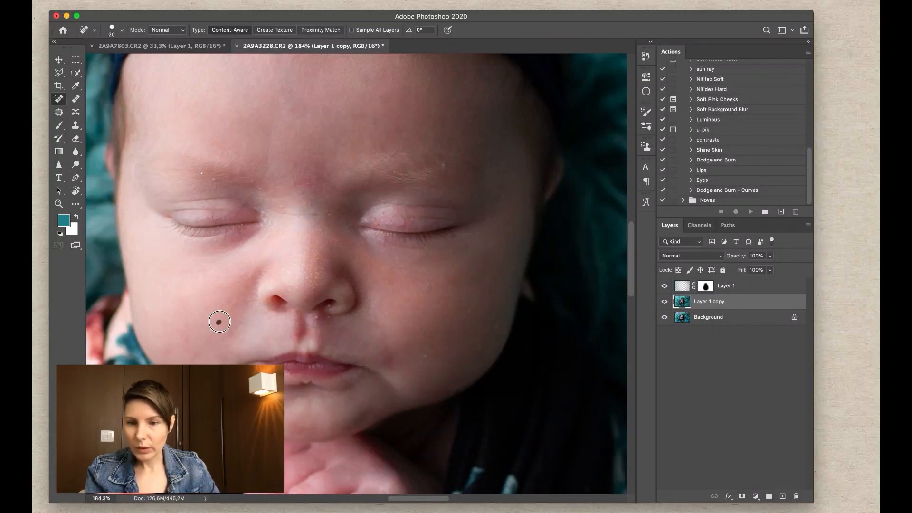
left_click(201, 174)
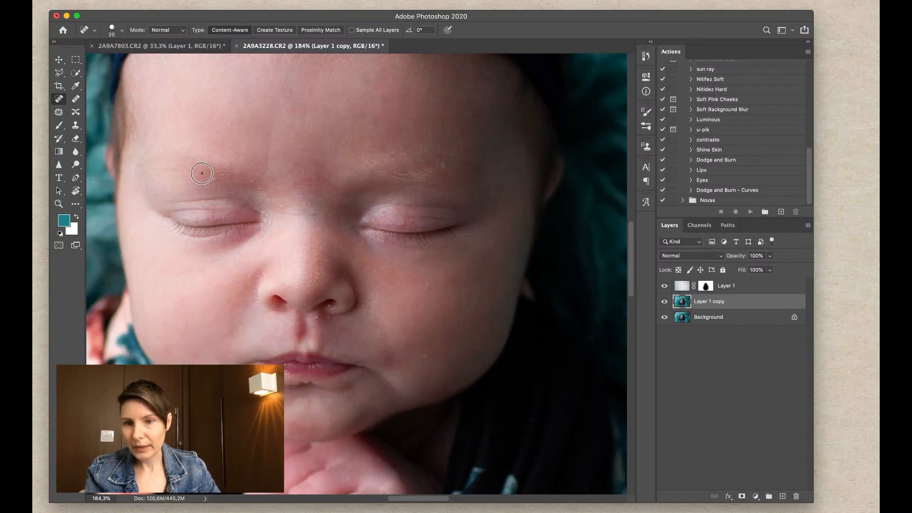
Step: Patch the flake at the outer end of the right-hand eyebrow and the mark on the cheek below it with the Patch tool
left_click(60, 114)
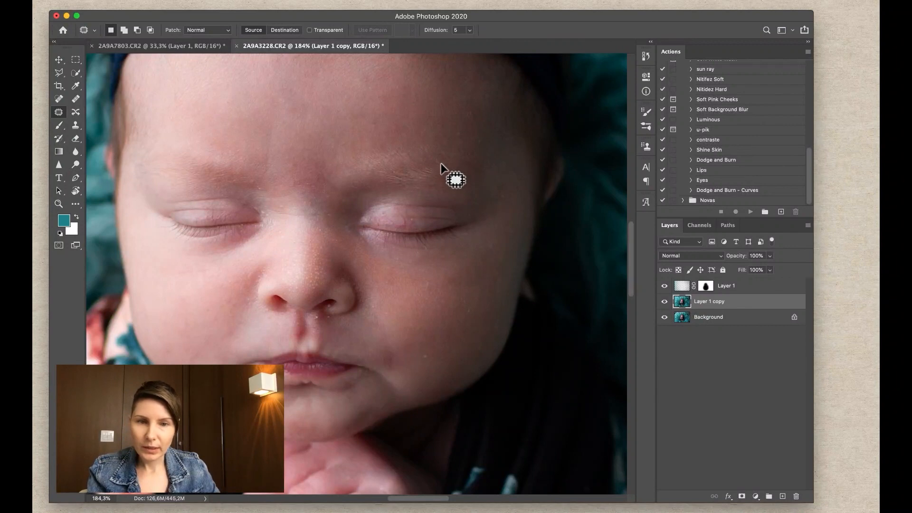
left_click_drag(441, 164, 446, 159)
left_click(406, 216)
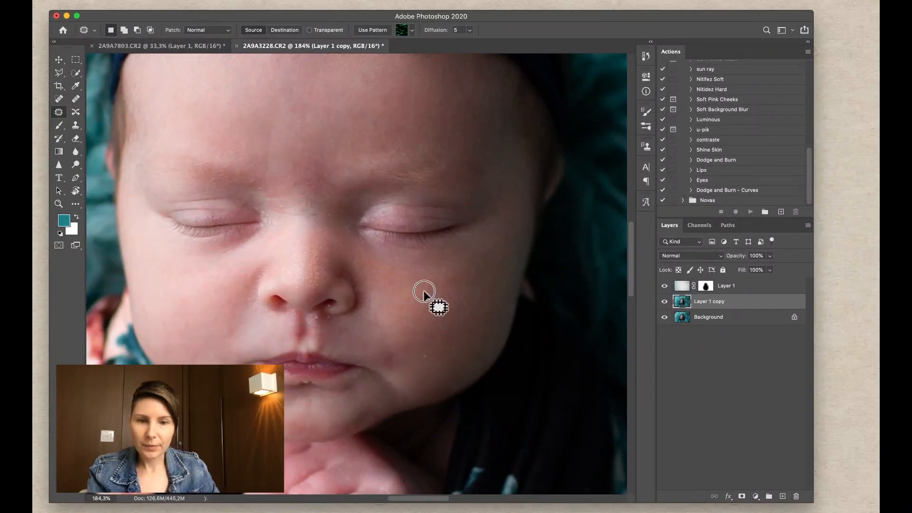
left_click_drag(425, 290, 425, 289)
left_click(466, 153)
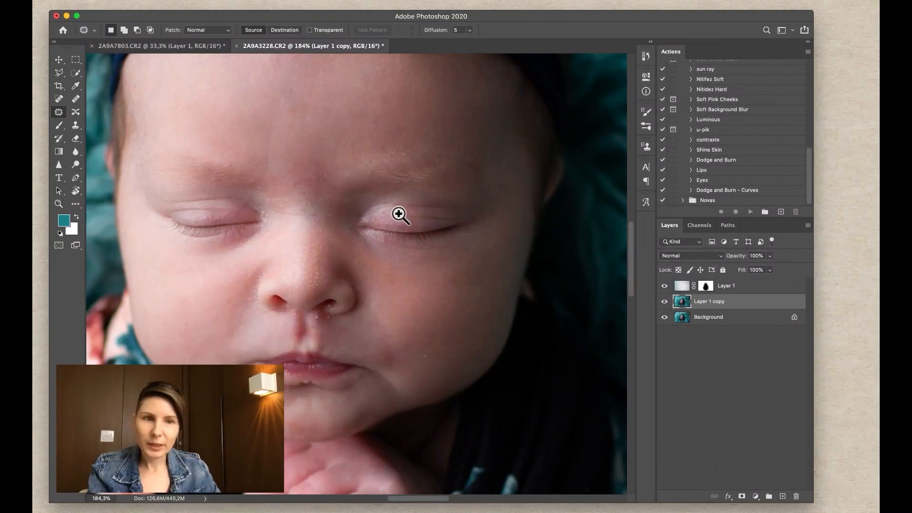
Step: Patch the small blemishes below the nostril and on the right-hand cheek using nearby clean skin
mouse_move(398, 207)
left_mouse_down()
mouse_move(433, 206)
mouse_move(384, 216)
left_mouse_up()
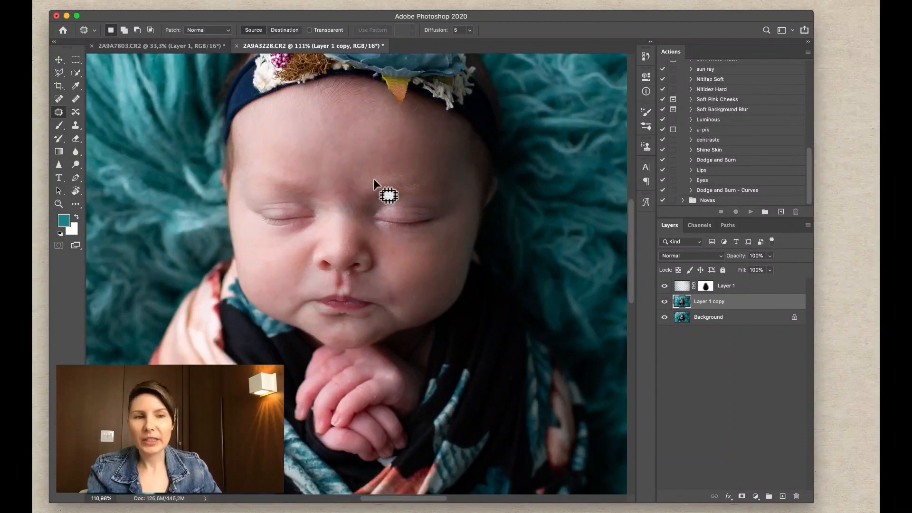
left_click_drag(374, 178, 357, 176)
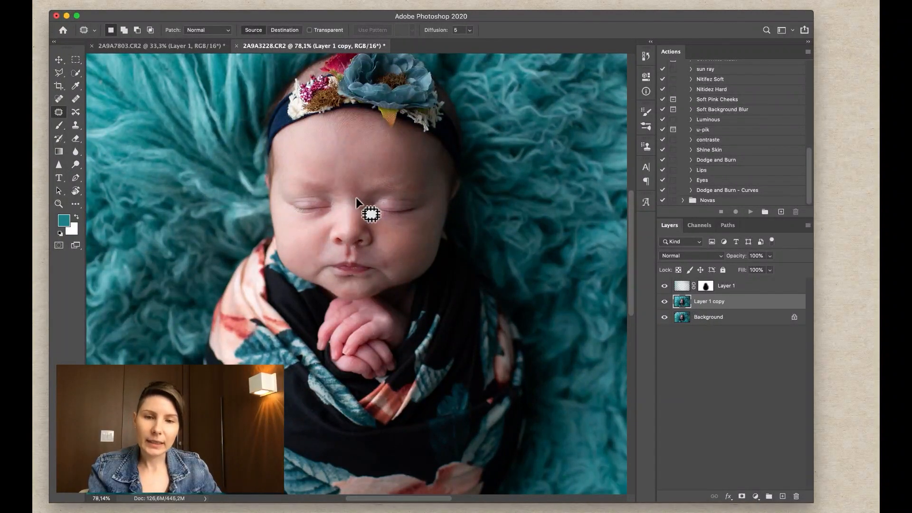
mouse_move(349, 221)
left_mouse_down()
mouse_move(362, 238)
mouse_move(387, 236)
mouse_move(433, 269)
mouse_move(393, 286)
left_mouse_up()
mouse_move(397, 280)
left_mouse_down()
mouse_move(427, 289)
mouse_move(411, 275)
mouse_move(436, 284)
mouse_move(415, 258)
left_mouse_up()
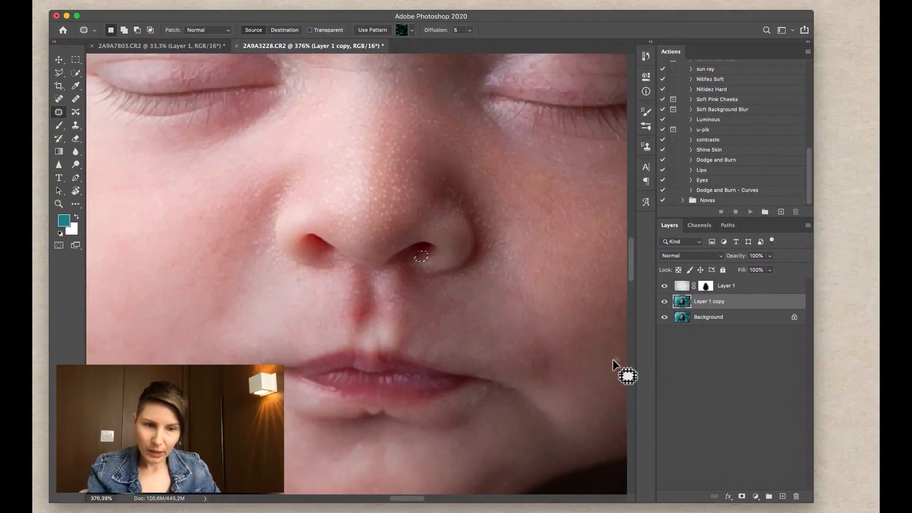
left_click_drag(613, 359, 612, 357)
mouse_move(617, 360)
left_mouse_down()
mouse_move(596, 313)
mouse_move(603, 296)
mouse_move(596, 306)
left_mouse_up()
left_click_drag(603, 306, 563, 326)
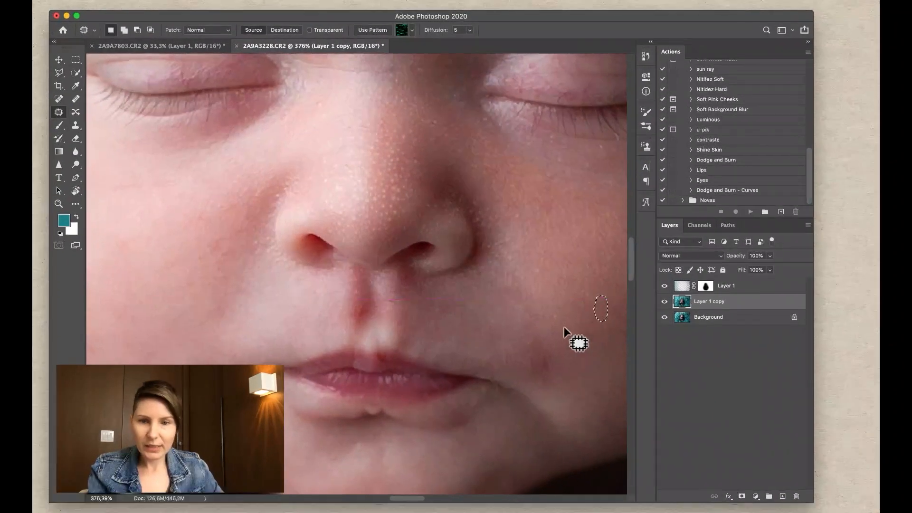
Step: Patch the uneven, reddish areas of the left-hand cheek beside the nose
left_click_drag(230, 238, 191, 227)
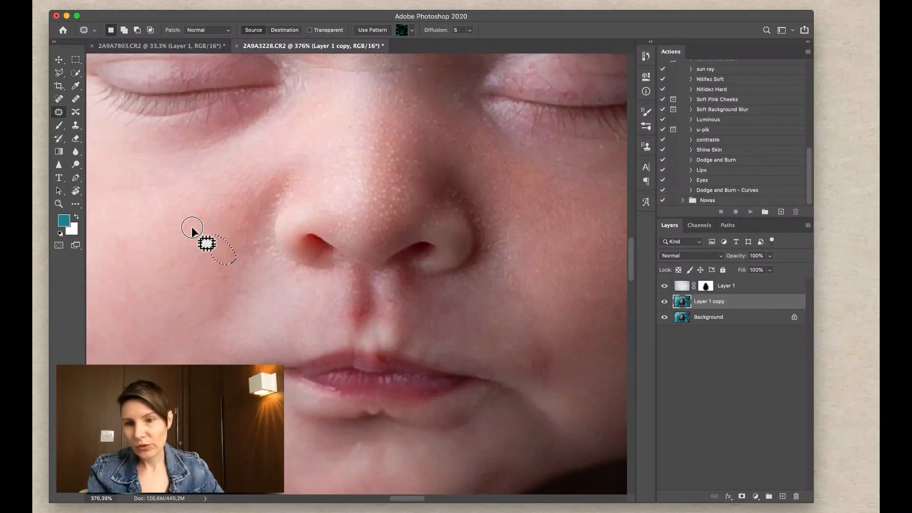
left_click_drag(200, 190, 203, 202)
left_click_drag(195, 264, 161, 234)
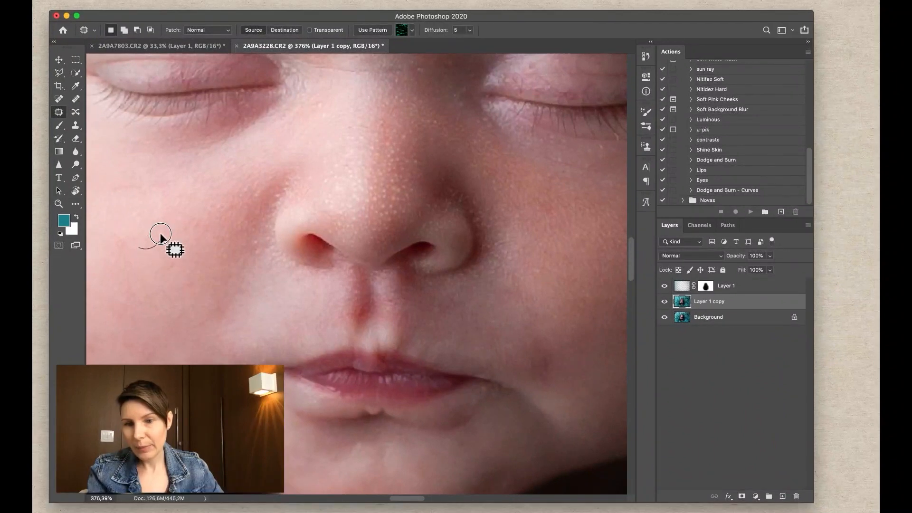
Step: Patch the dry skin at the inner end of the left-hand eyebrow and the red marks on the right-hand eyelid
left_click_drag(533, 163, 519, 329)
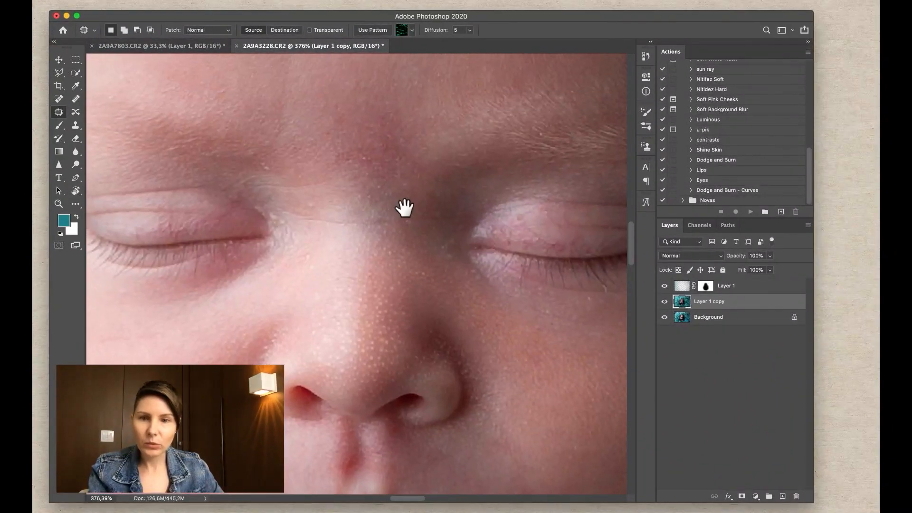
left_click_drag(260, 166, 274, 172)
left_click_drag(270, 172, 241, 161)
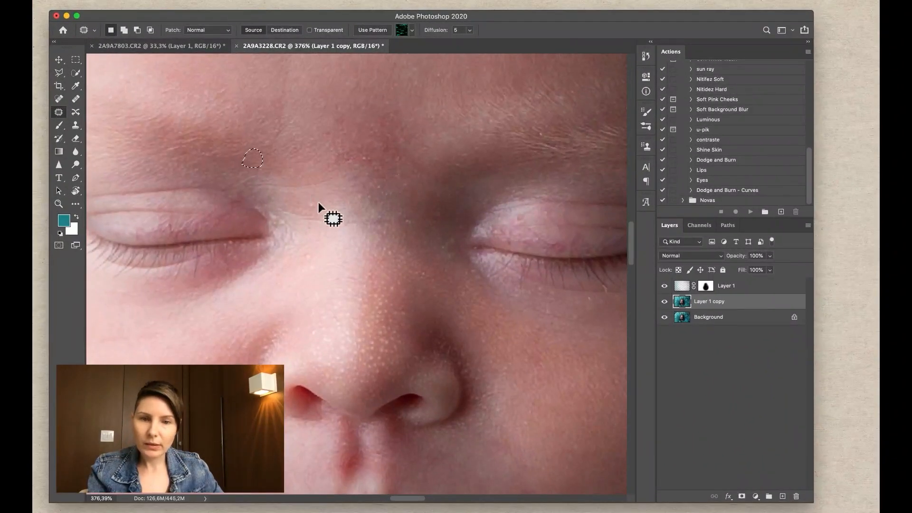
left_click_drag(523, 210, 512, 214)
mouse_move(518, 215)
left_mouse_down()
mouse_move(551, 220)
mouse_move(543, 210)
left_mouse_up()
left_click_drag(557, 250, 551, 236)
mouse_move(559, 243)
left_mouse_down()
mouse_move(542, 216)
mouse_move(539, 240)
mouse_move(569, 233)
mouse_move(546, 223)
mouse_move(500, 234)
left_mouse_up()
Step: Patch the reddened, flaky skin between the eyebrows with smoother forehead skin
left_click_drag(409, 161, 446, 245)
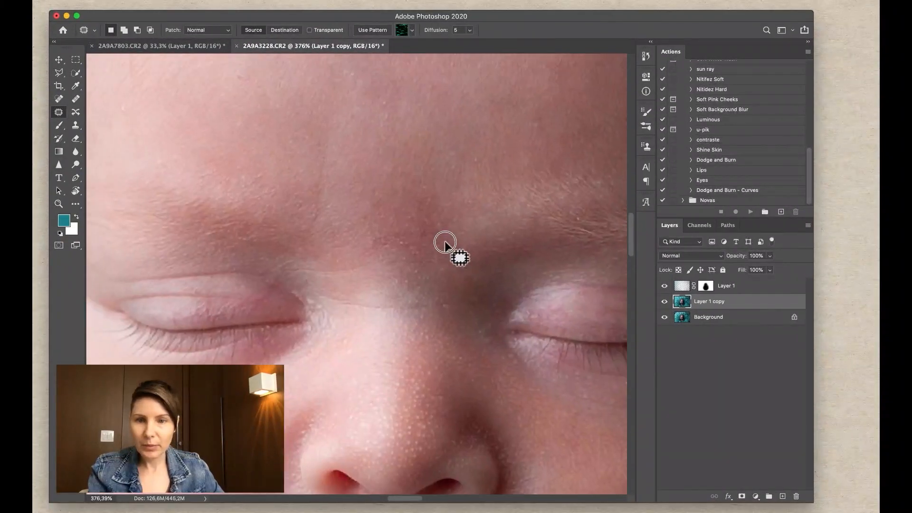
mouse_move(319, 227)
left_mouse_down()
mouse_move(322, 215)
mouse_move(320, 225)
left_mouse_up()
mouse_move(322, 187)
left_mouse_down()
mouse_move(405, 204)
mouse_move(378, 245)
mouse_move(358, 214)
mouse_move(411, 261)
left_mouse_up()
left_click_drag(423, 219, 472, 125)
left_click_drag(513, 172, 482, 188)
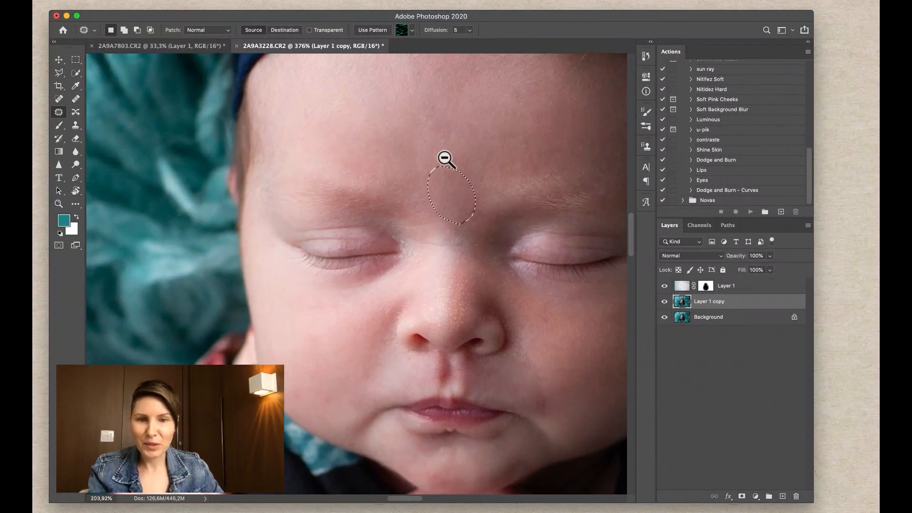
Step: Patch the uneven areas in the middle of the forehead and clear the selection
mouse_move(434, 135)
left_mouse_down()
mouse_move(445, 171)
mouse_move(446, 110)
left_mouse_up()
mouse_move(406, 153)
left_mouse_down()
mouse_move(429, 176)
mouse_move(419, 150)
left_mouse_up()
left_click_drag(418, 168, 397, 135)
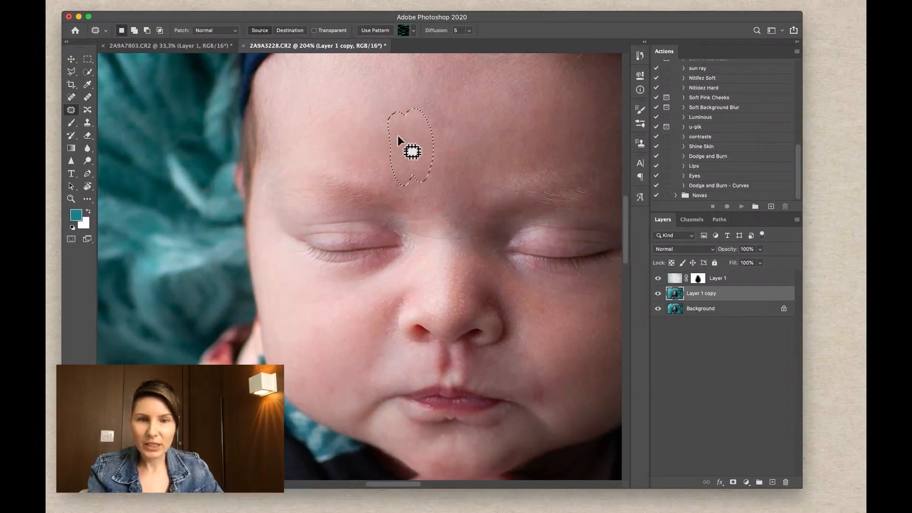
mouse_move(441, 105)
left_mouse_down()
mouse_move(448, 154)
mouse_move(430, 108)
mouse_move(417, 167)
left_mouse_up()
key("super+d")
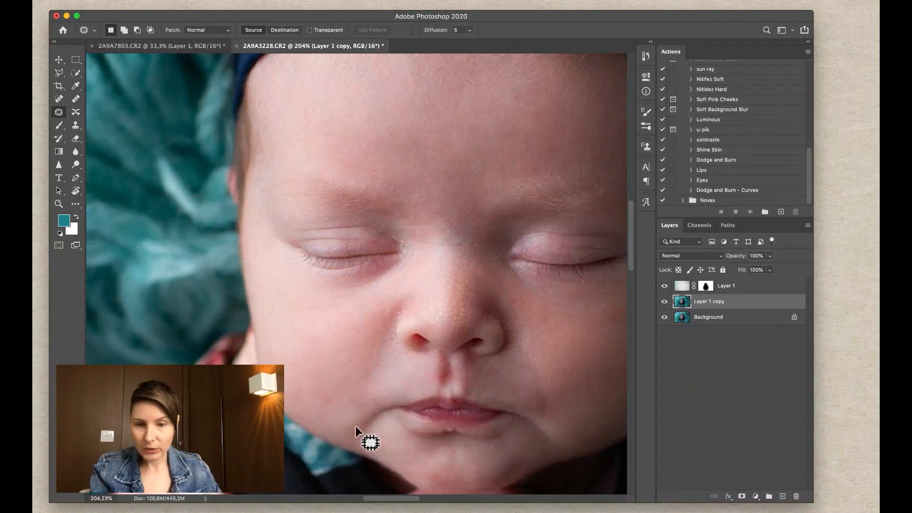
Step: Patch the remaining blemishes on the lower part of the left-hand cheek
left_click_drag(334, 424, 341, 418)
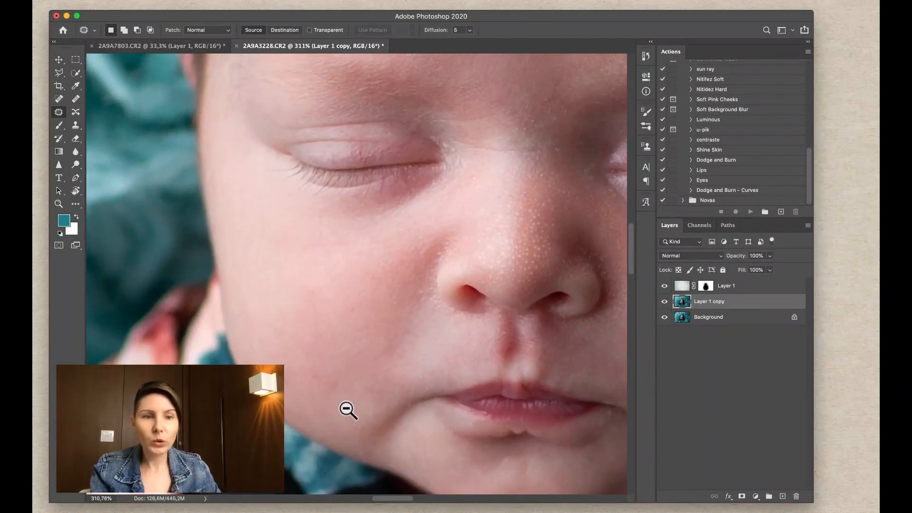
mouse_move(281, 365)
left_mouse_down()
mouse_move(298, 383)
mouse_move(271, 347)
mouse_move(295, 385)
mouse_move(301, 340)
mouse_move(315, 364)
mouse_move(296, 336)
mouse_move(360, 389)
mouse_move(336, 363)
mouse_move(329, 391)
left_mouse_up()
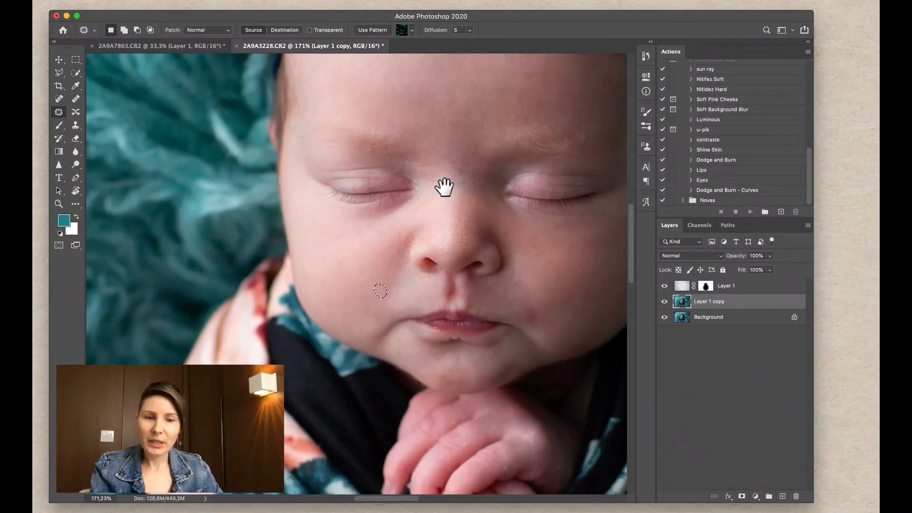
left_click_drag(444, 187, 373, 225)
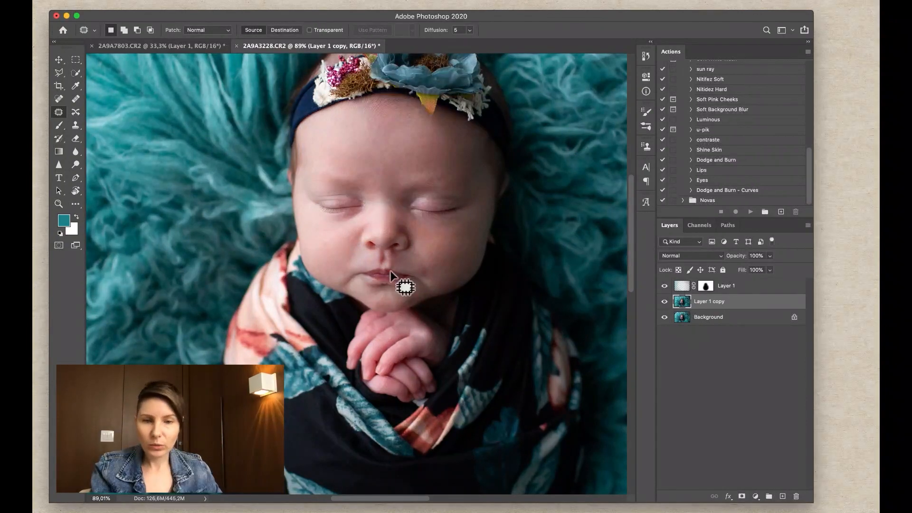
Step: Patch the flakes and marks on the baby's fingers and the back of the hand
left_click_drag(414, 370, 454, 351)
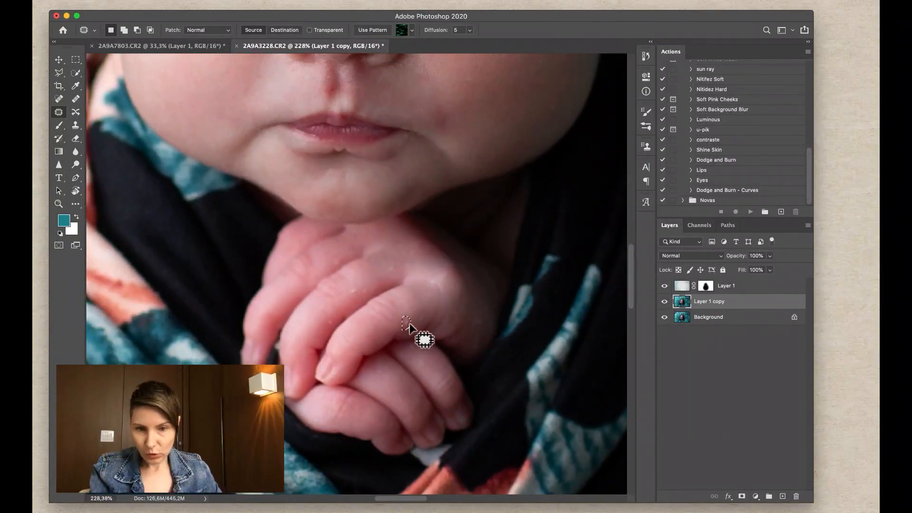
mouse_move(418, 308)
left_mouse_down()
mouse_move(404, 329)
mouse_move(417, 307)
left_mouse_up()
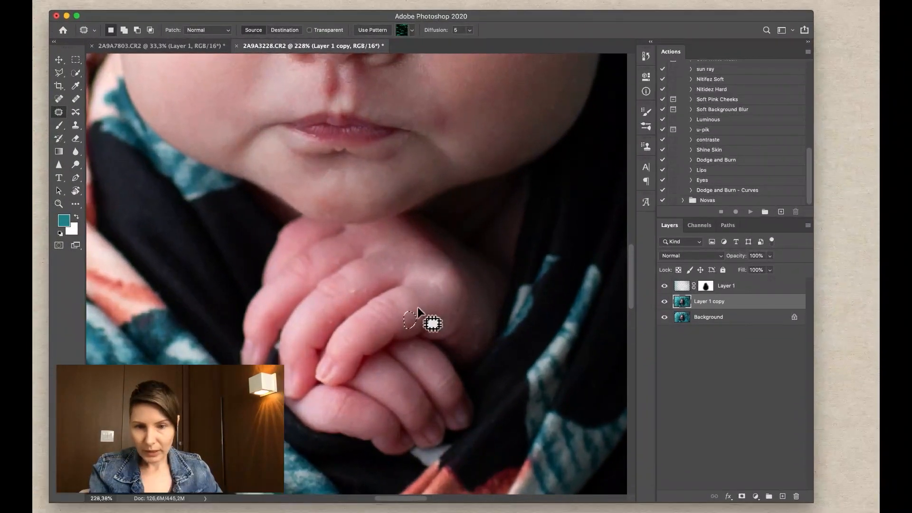
left_click_drag(351, 288, 386, 279)
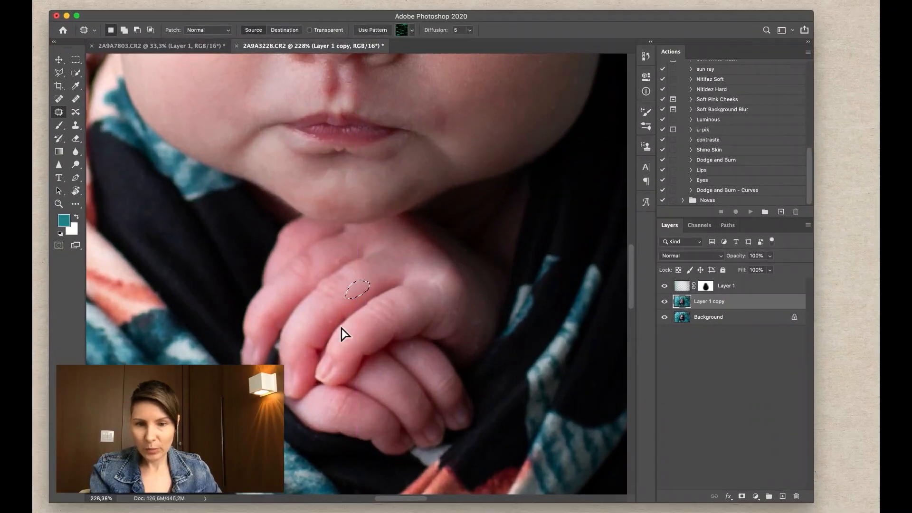
mouse_move(333, 313)
left_mouse_down()
mouse_move(331, 327)
mouse_move(333, 314)
left_mouse_up()
left_click_drag(334, 269, 338, 258)
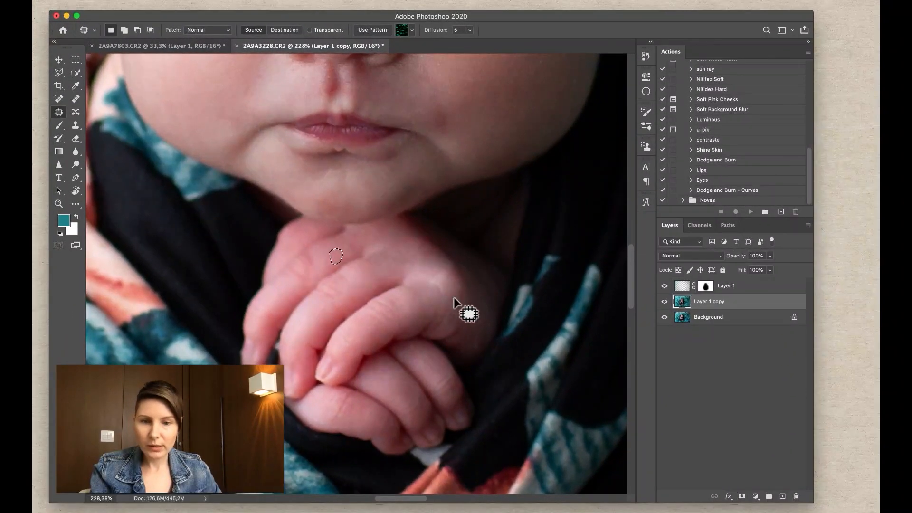
mouse_move(429, 283)
left_mouse_down()
mouse_move(437, 287)
mouse_move(429, 282)
left_mouse_up()
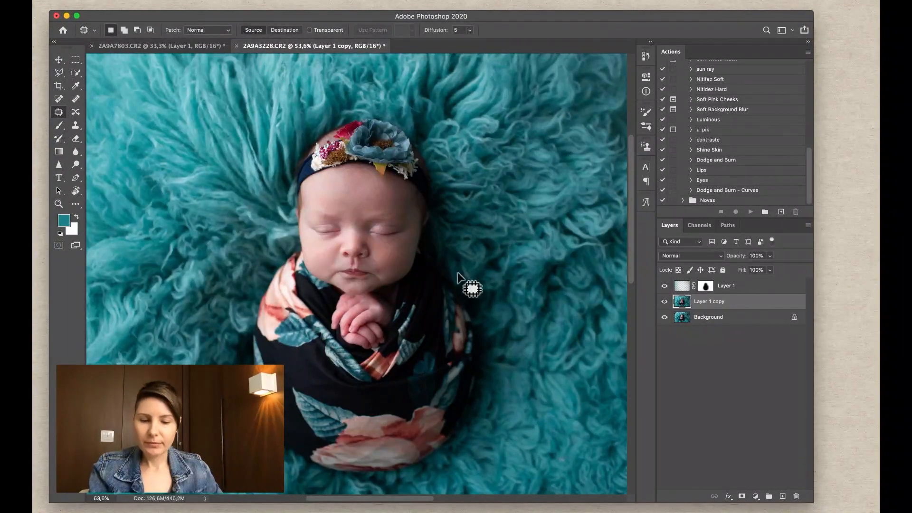
Step: Switch to Lightroom Classic and compare the head-in-hands newborn shots 2A9A7834.CR2 and 2A9A7839.CR2, one supported from above and one from below
left_click_drag(424, 228, 409, 239)
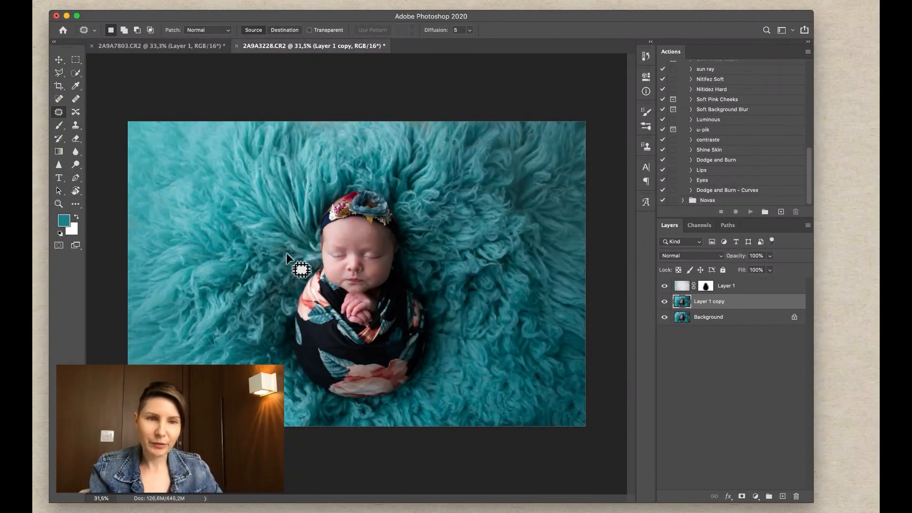
key("v")
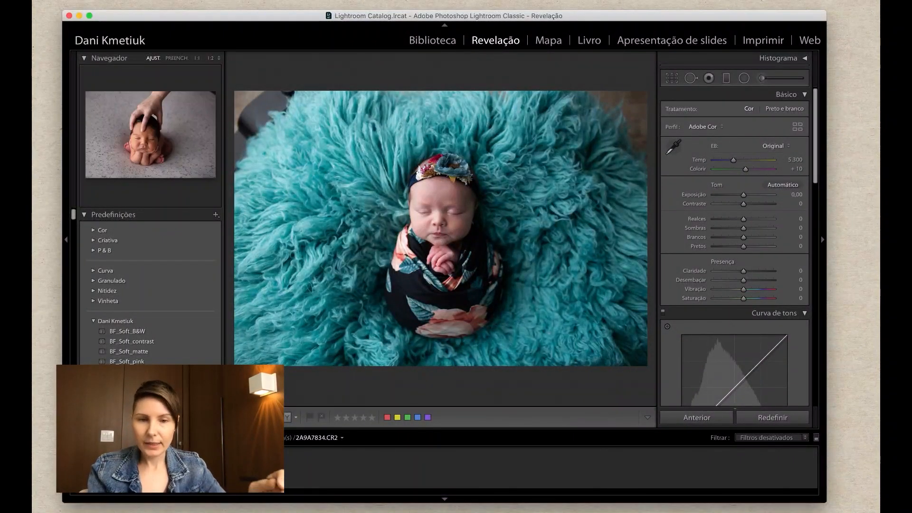
key("Left")
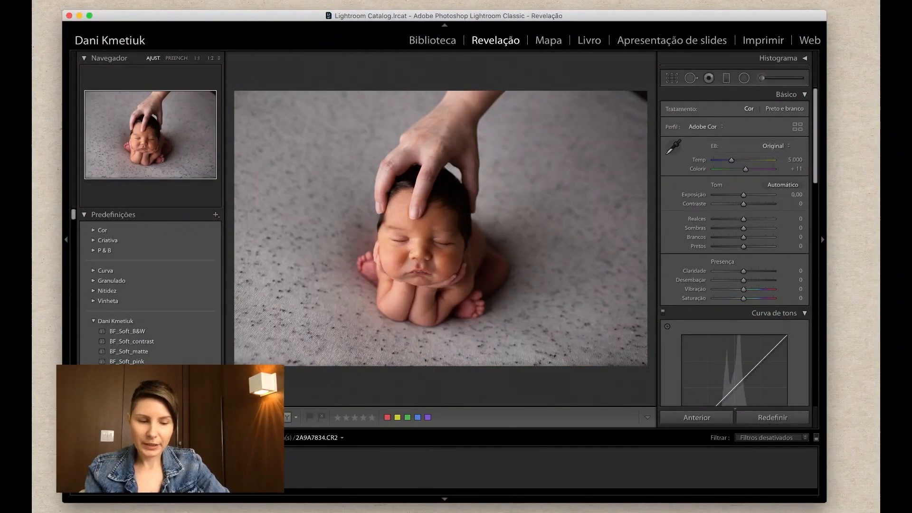
key("Right")
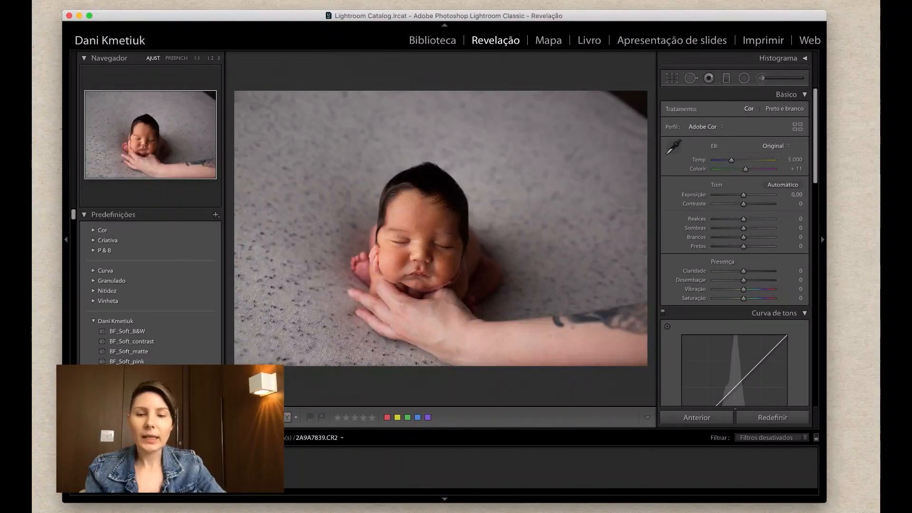
key("Left")
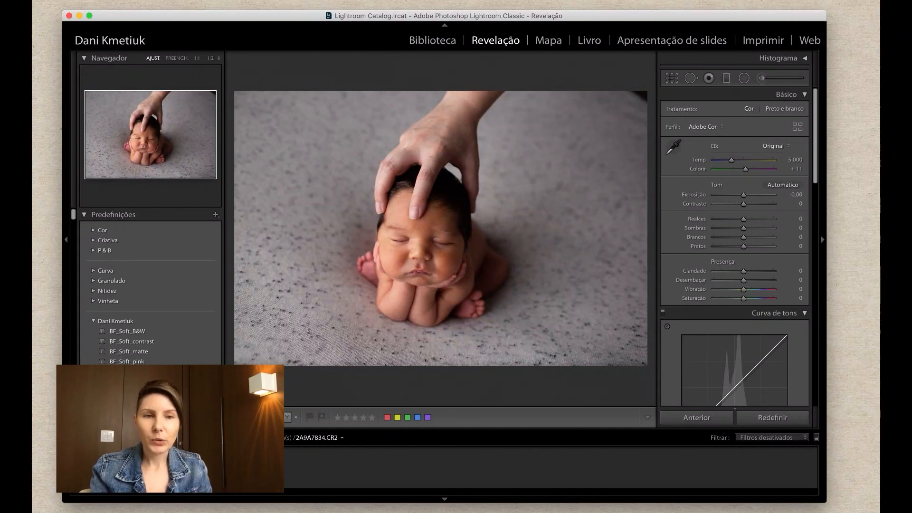
key("Right")
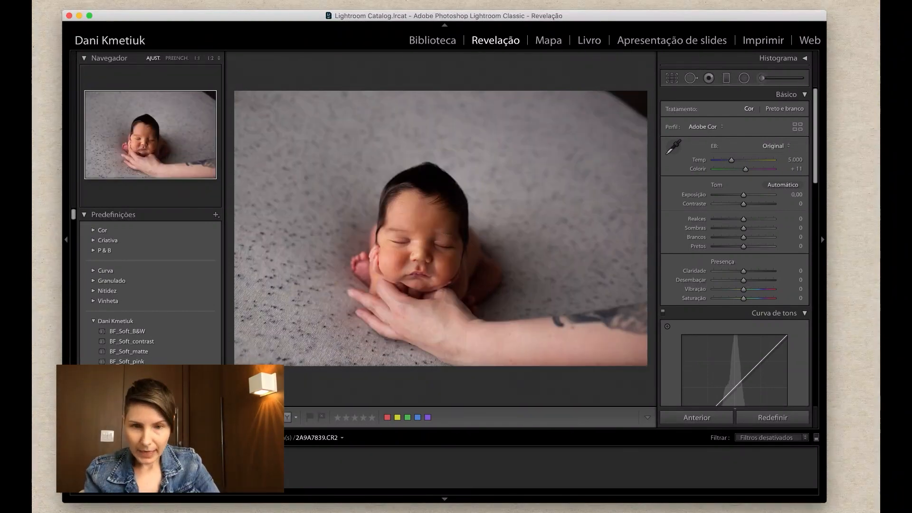
key("Left")
key("Right")
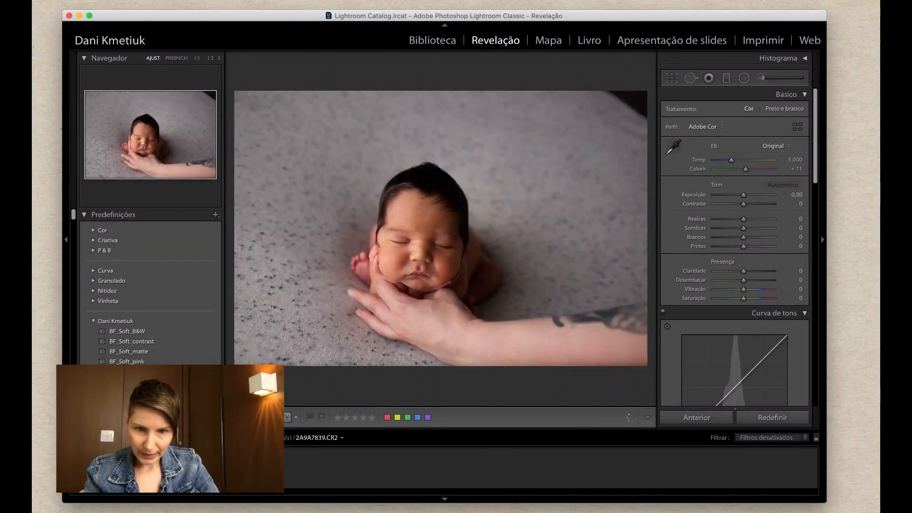
key("Left")
key("Right")
key("Left")
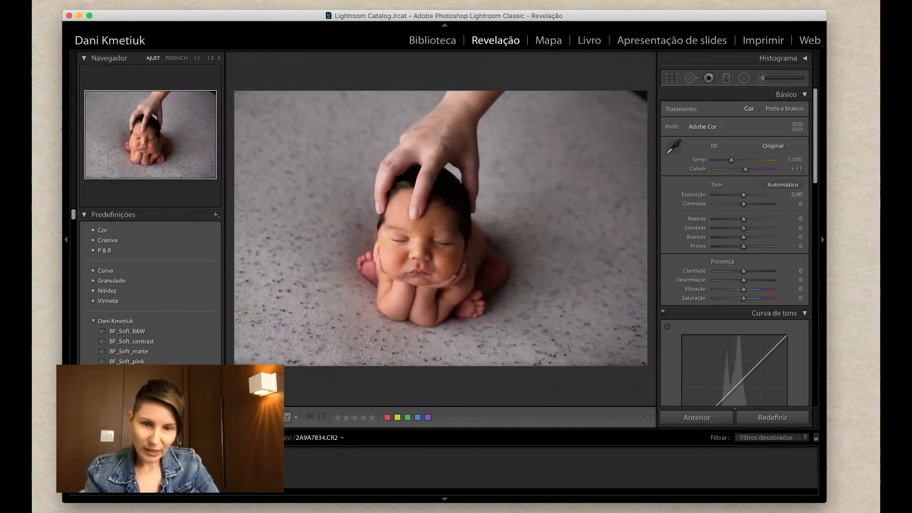
key("Right")
key("Left")
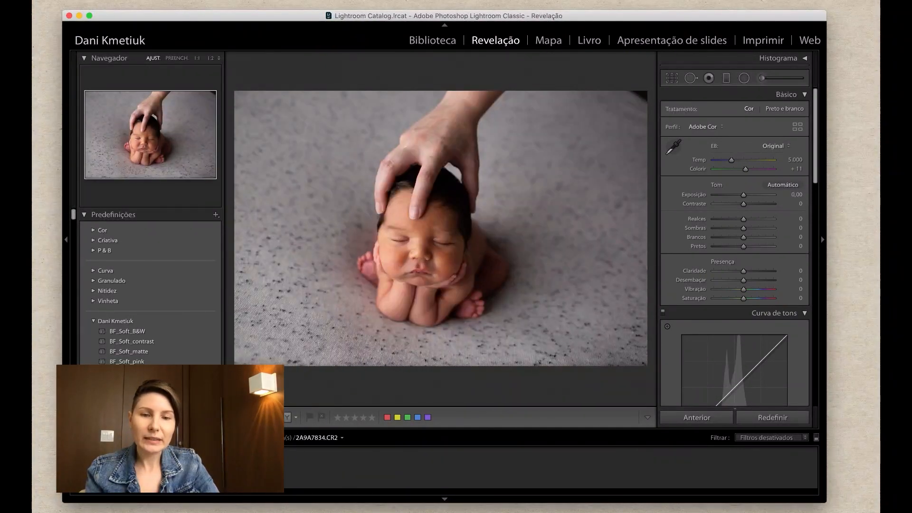
key("Right")
key("Left")
key("Right")
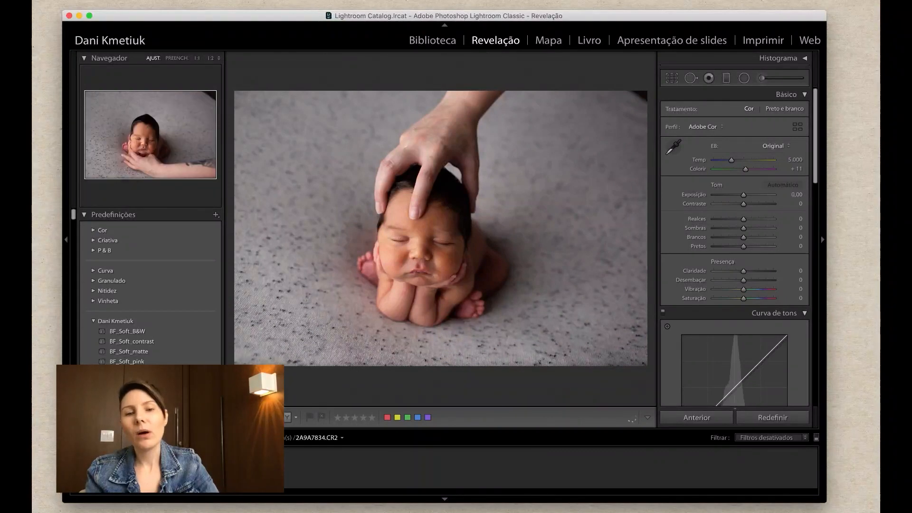
key("Left")
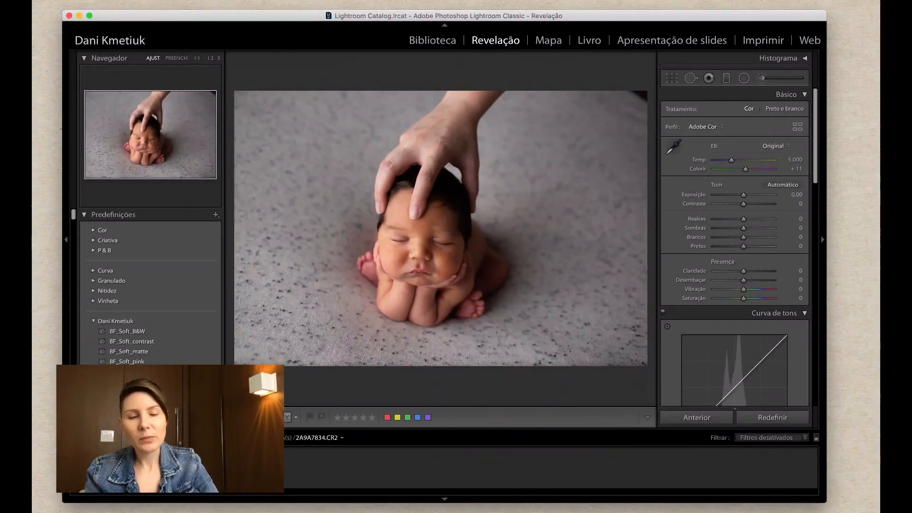
key("Right")
key("Left")
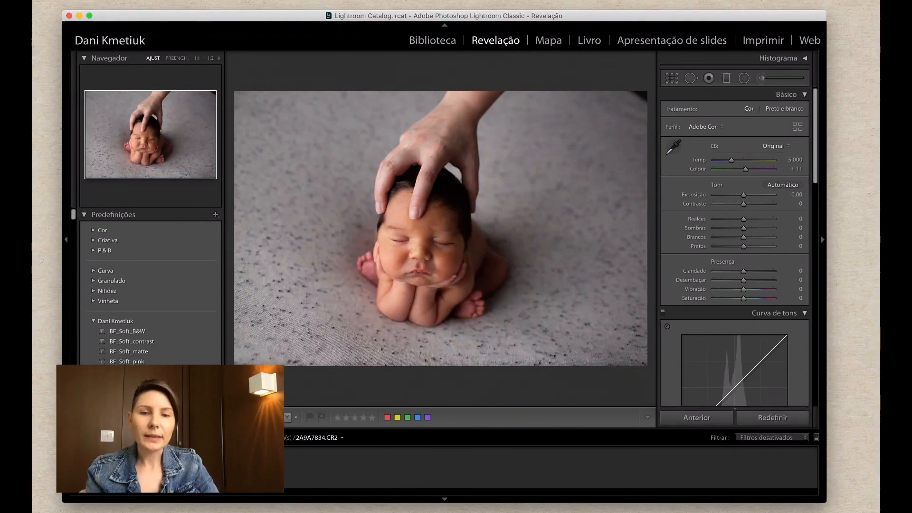
key("Right")
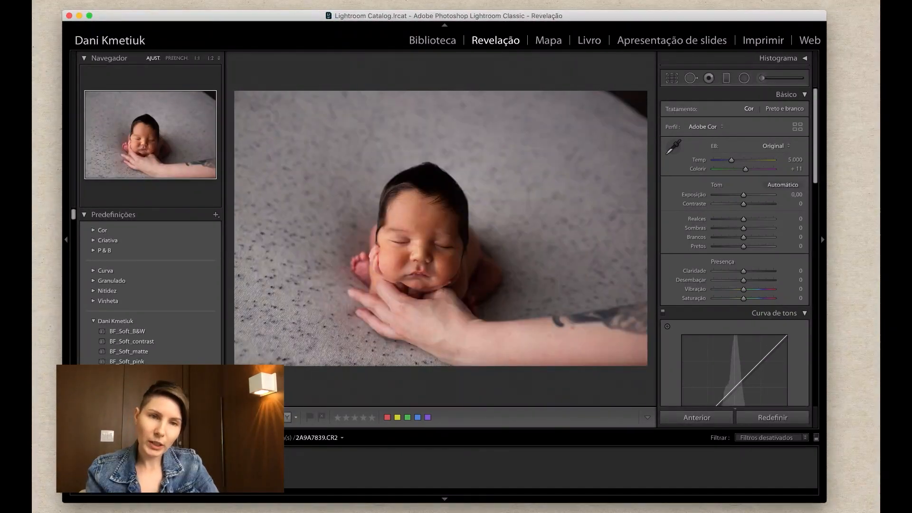
key("Left")
key("Right")
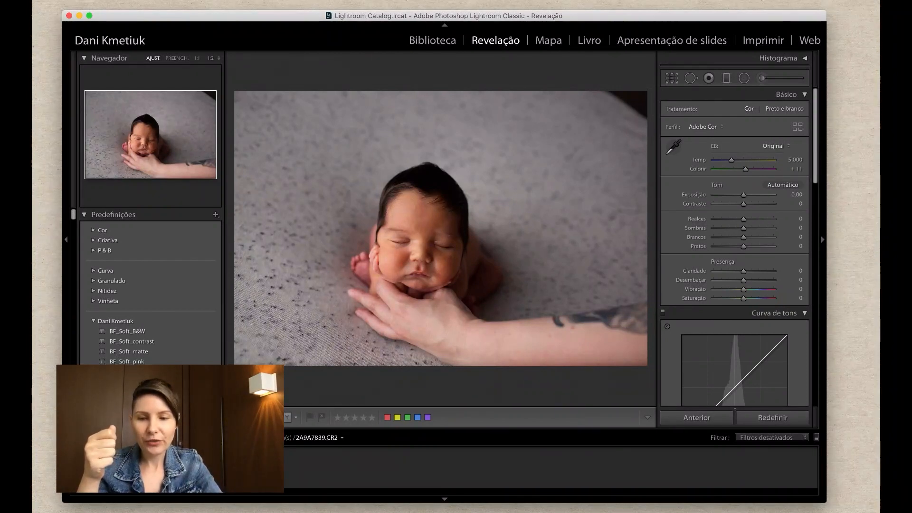
key("Left")
key("Right")
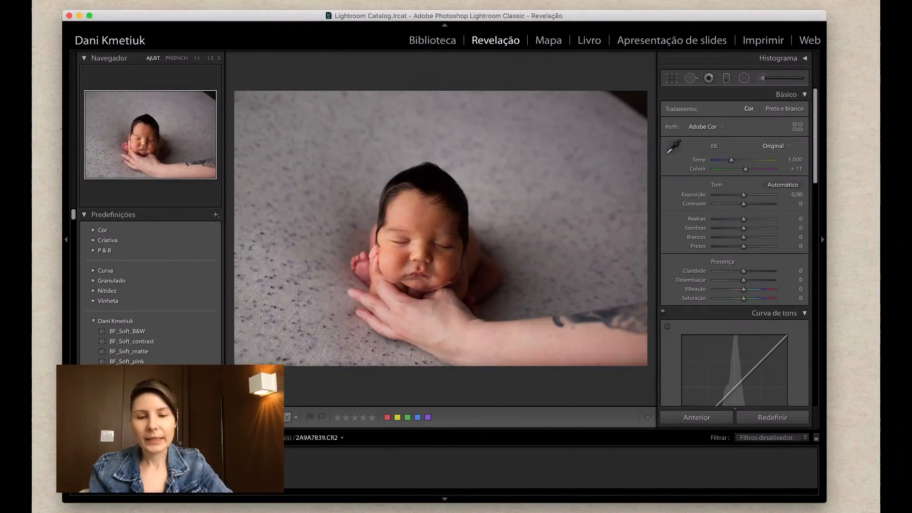
key("Left")
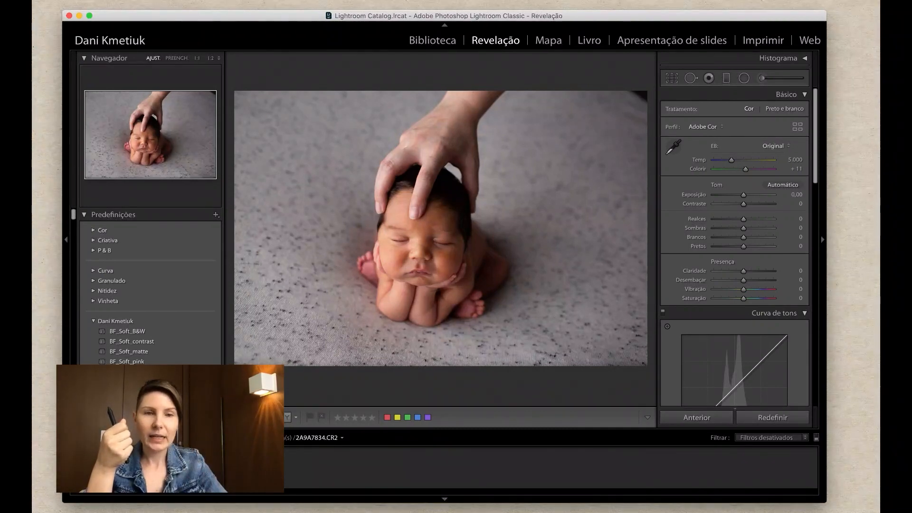
key("Right")
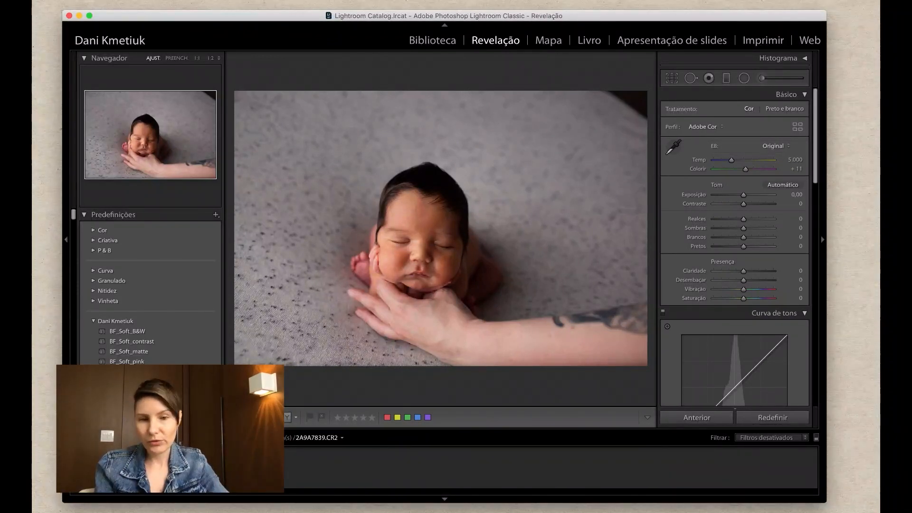
Step: Open 2A9A7834.CR2 and 2A9A7839.CR2 from Lightroom for editing in Adobe Photoshop 2020
left_click(184, 485)
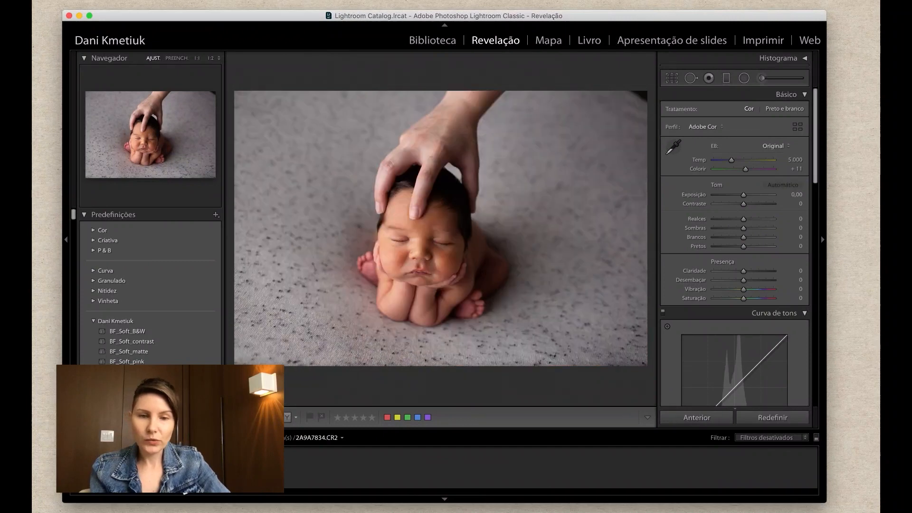
key("Left")
key("Right")
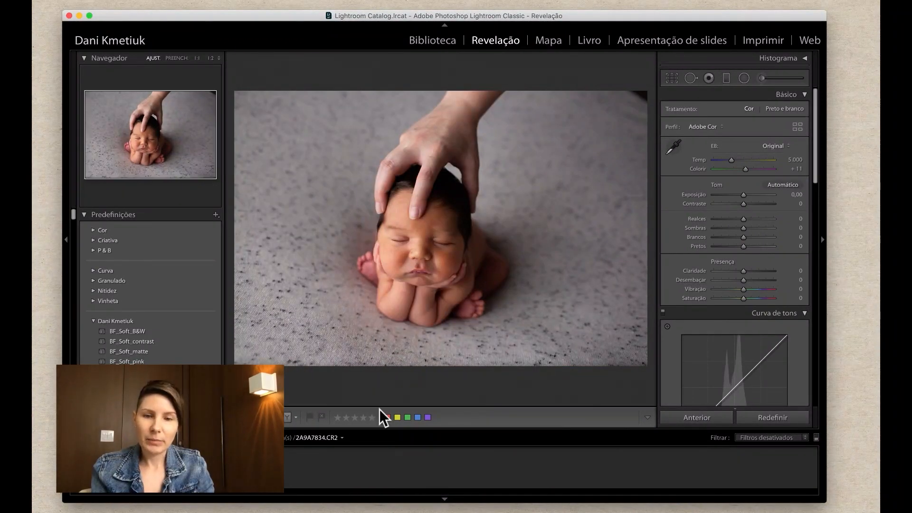
key("super+e")
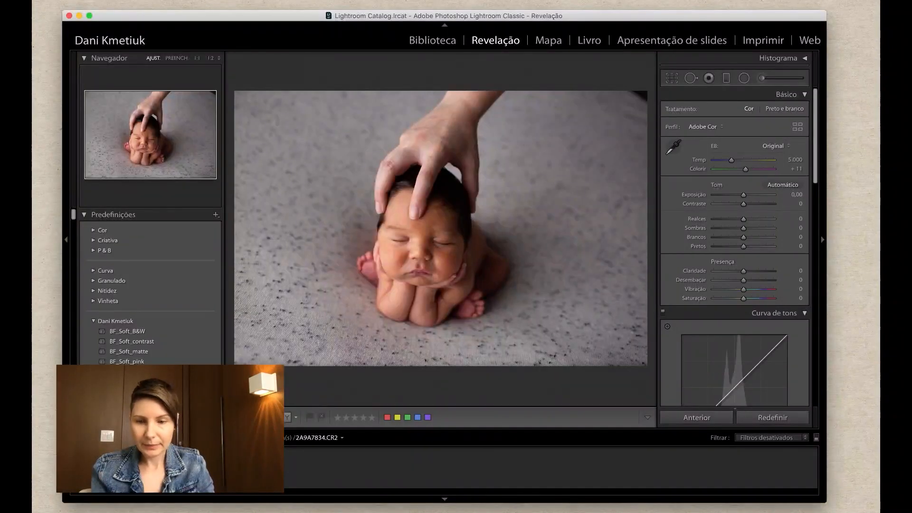
key("Right")
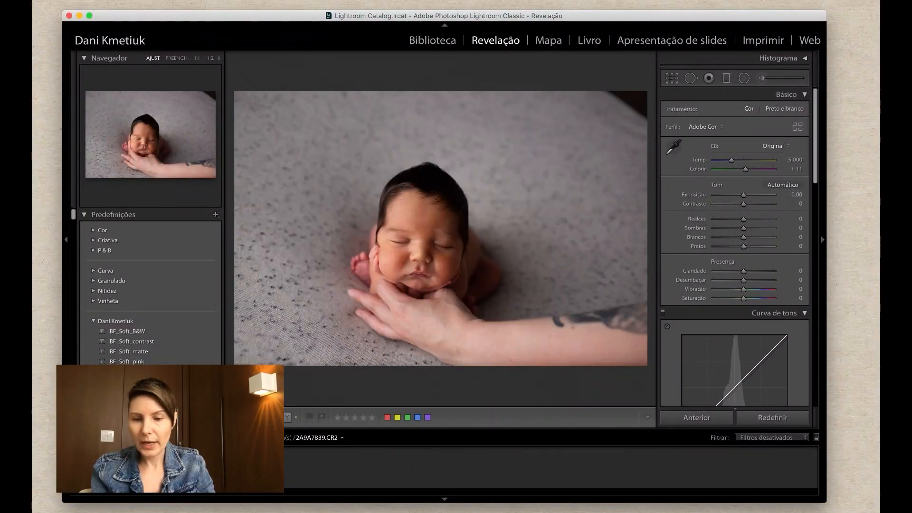
right_click(214, 195)
mouse_move(311, 267)
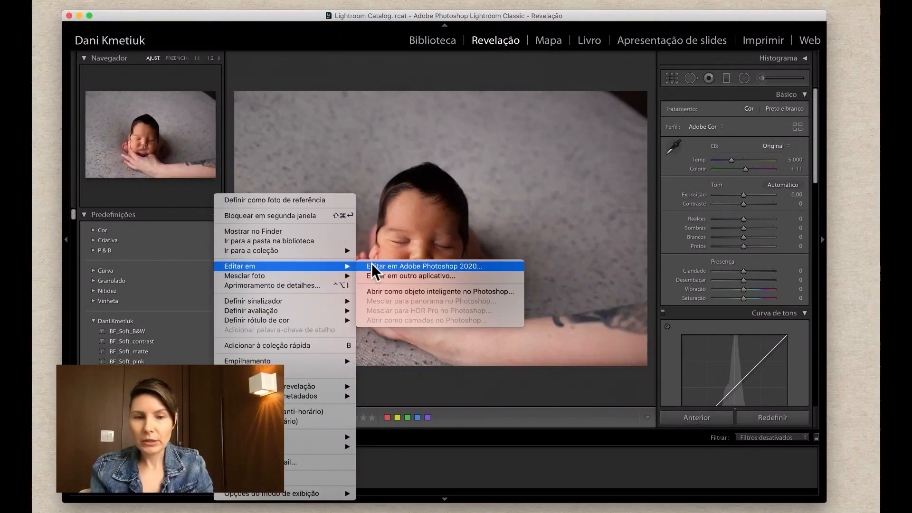
left_click(394, 267)
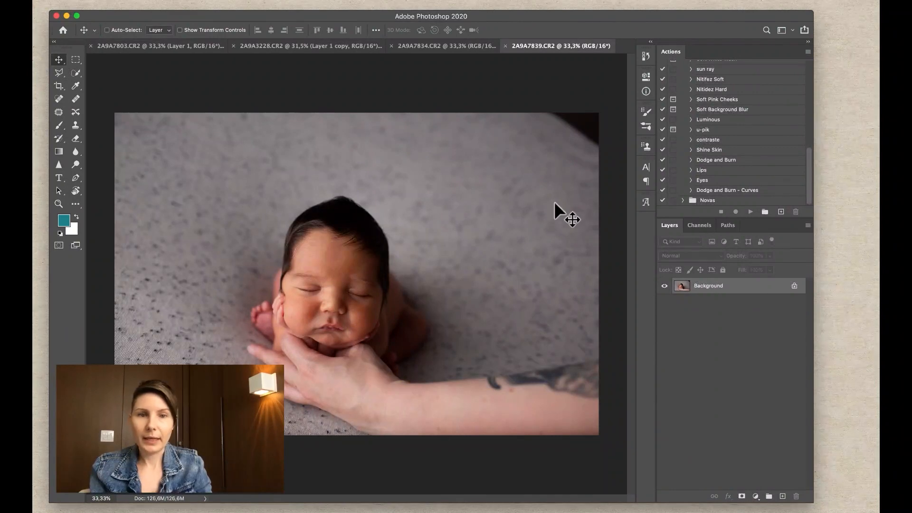
Step: Compare the open documents 2A9A7834.CR2 and 2A9A7839.CR2, examining the supporting hand's position in each
left_click(468, 42)
left_click(527, 45)
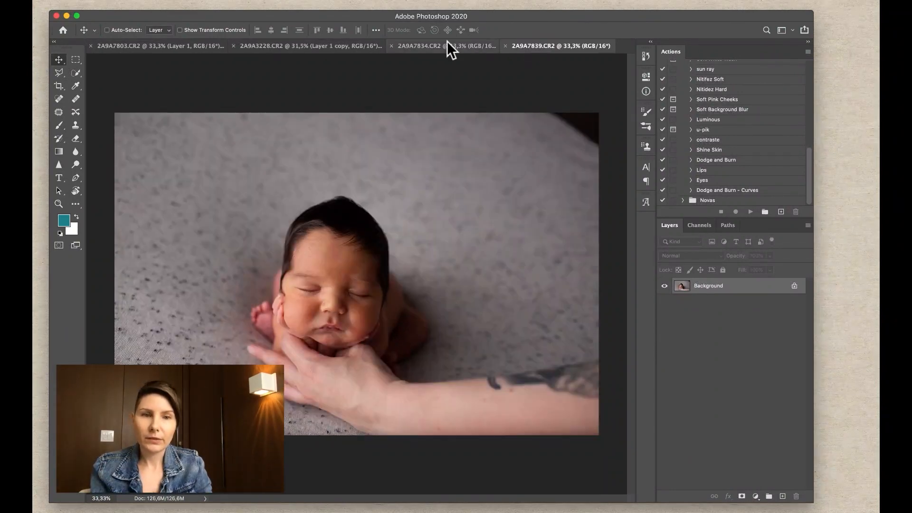
left_click(447, 41)
left_click(533, 47)
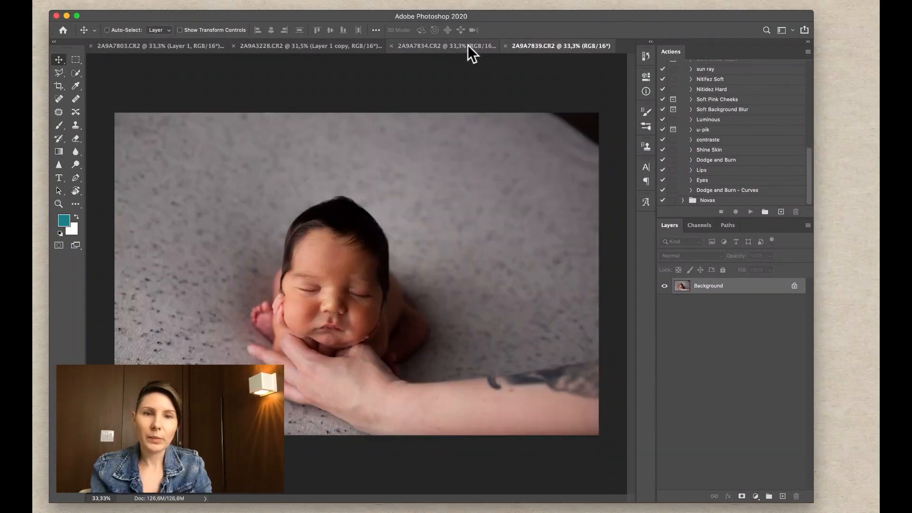
left_click(466, 45)
left_click(544, 45)
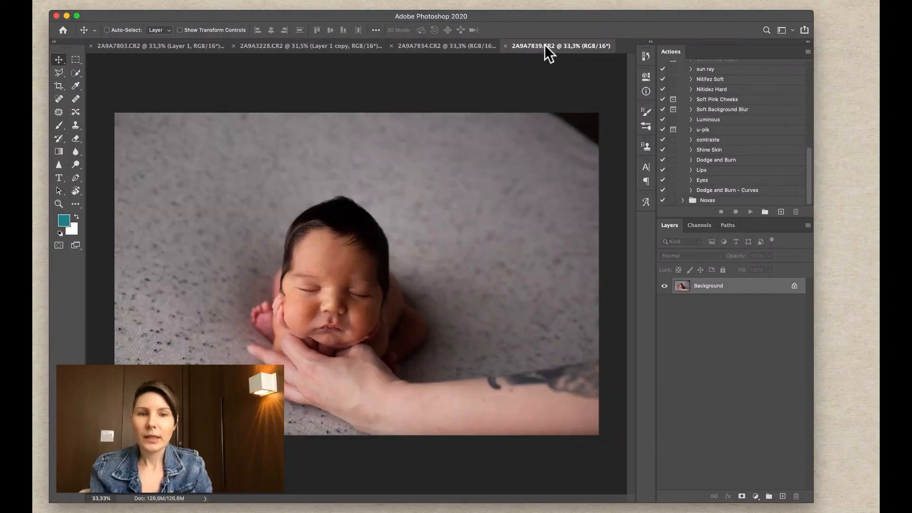
left_click(453, 43)
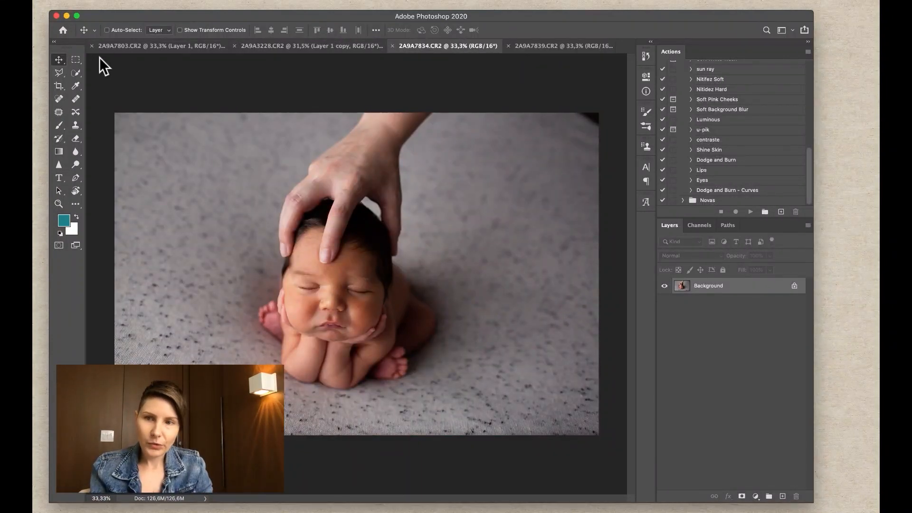
left_click(548, 46)
left_click(474, 44)
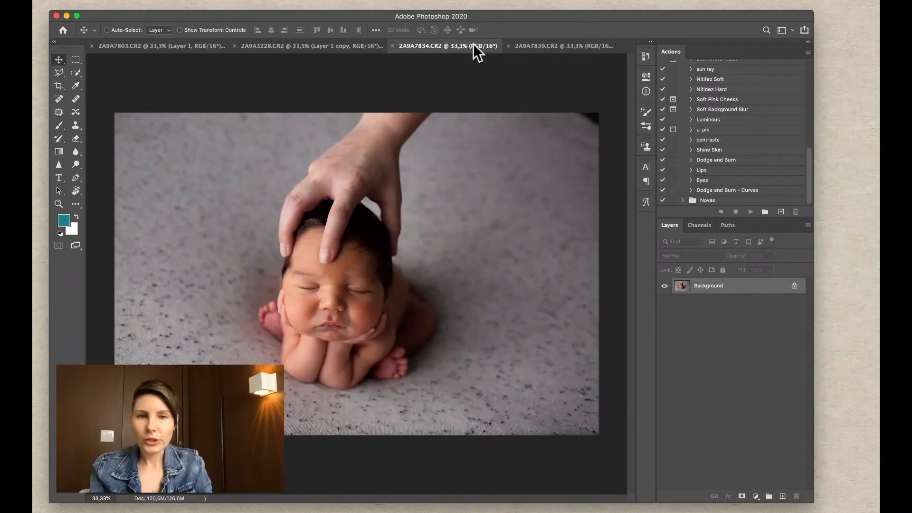
Step: Float the 2A9A7839.CR2 document, copy its photo into 2A9A7834.CR2 as a layer above the background, and toggle its visibility to compare both poses
left_click_drag(581, 43, 489, 105)
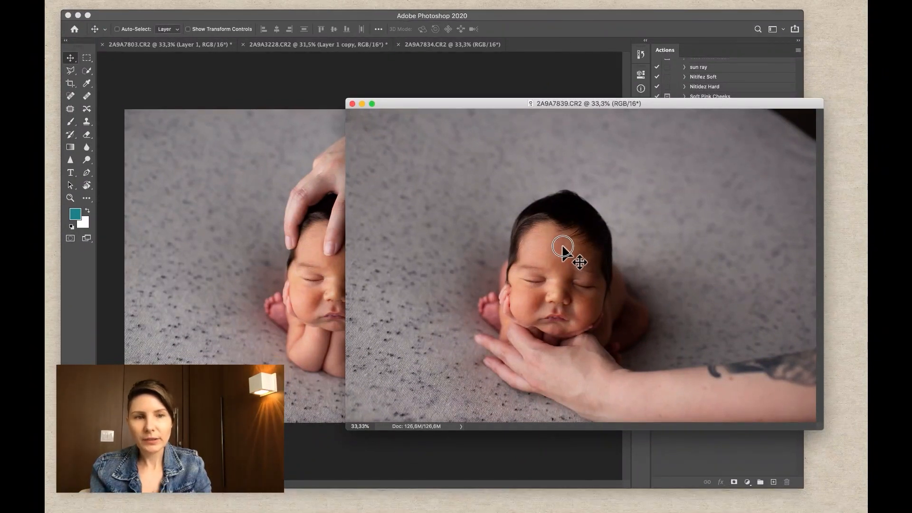
left_click_drag(575, 263, 375, 236)
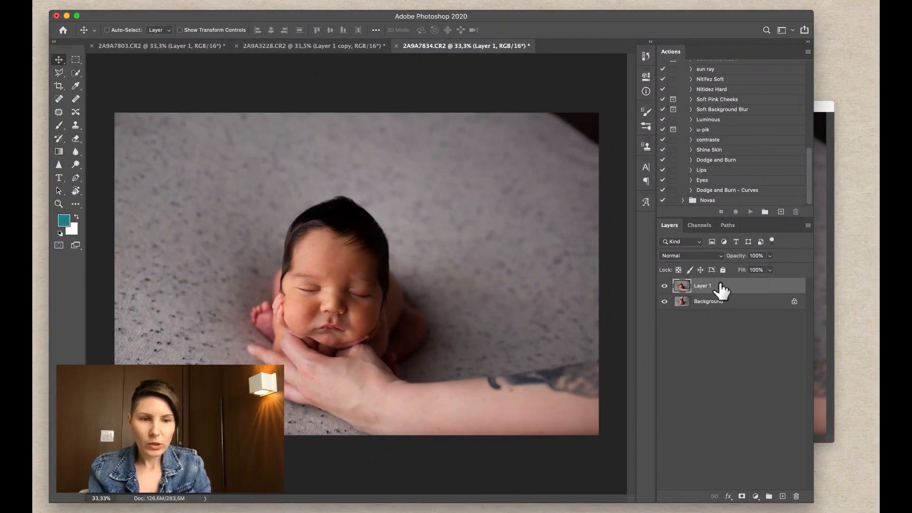
left_click(664, 285)
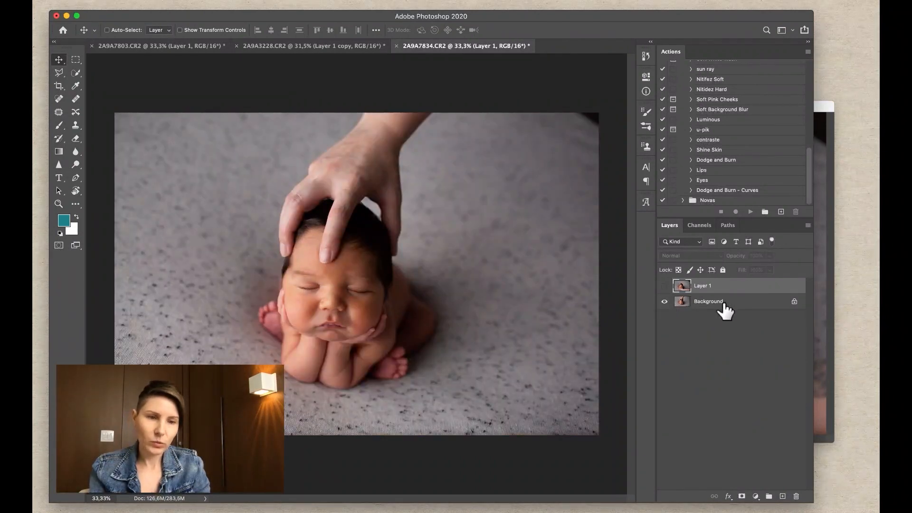
left_click(665, 286)
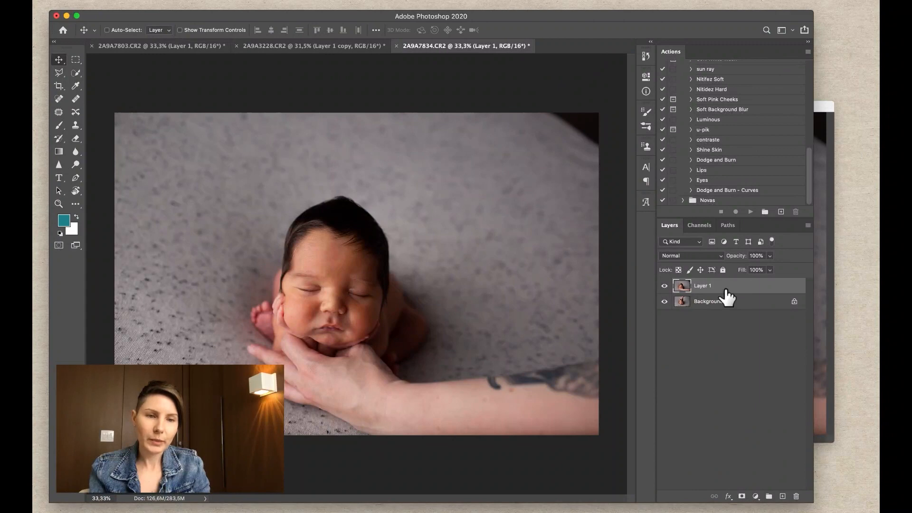
left_click(665, 286)
left_click(664, 286)
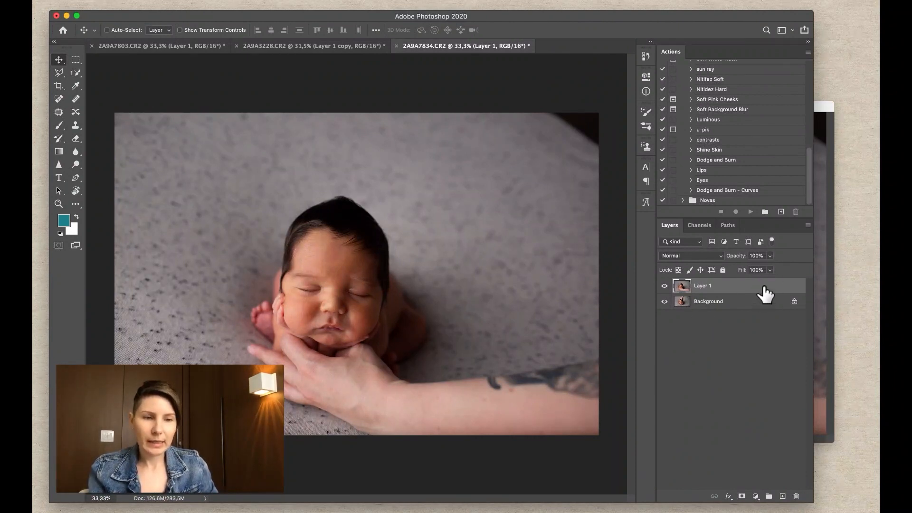
Step: Lower the opacity of the copied photo's layer to 47% so both poses can be aligned
left_click(769, 255)
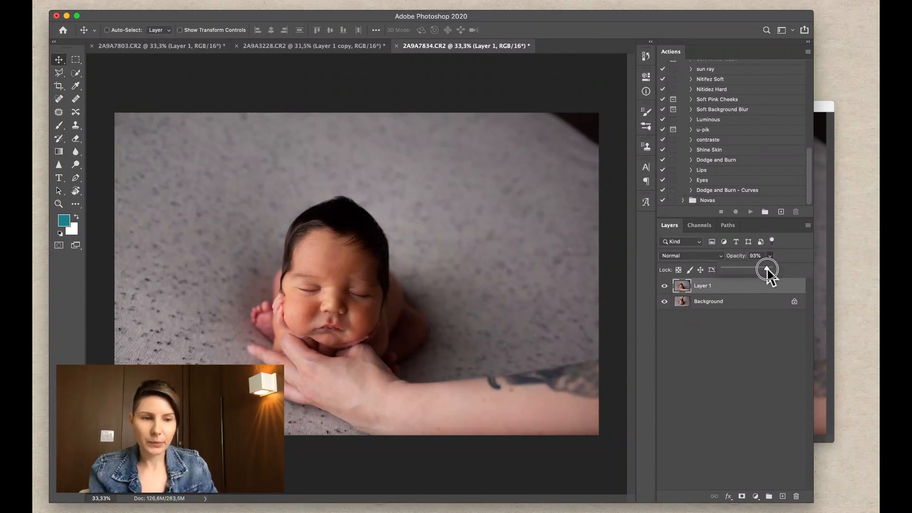
left_click_drag(767, 269, 746, 269)
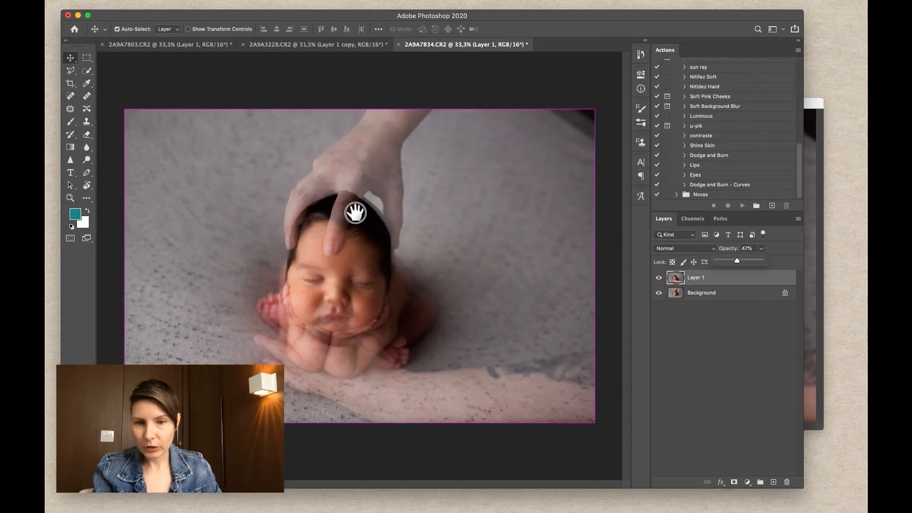
Step: Check how the two poses line up around the baby's face and restore Layer 1's opacity to 100%
left_click_drag(355, 218, 374, 255)
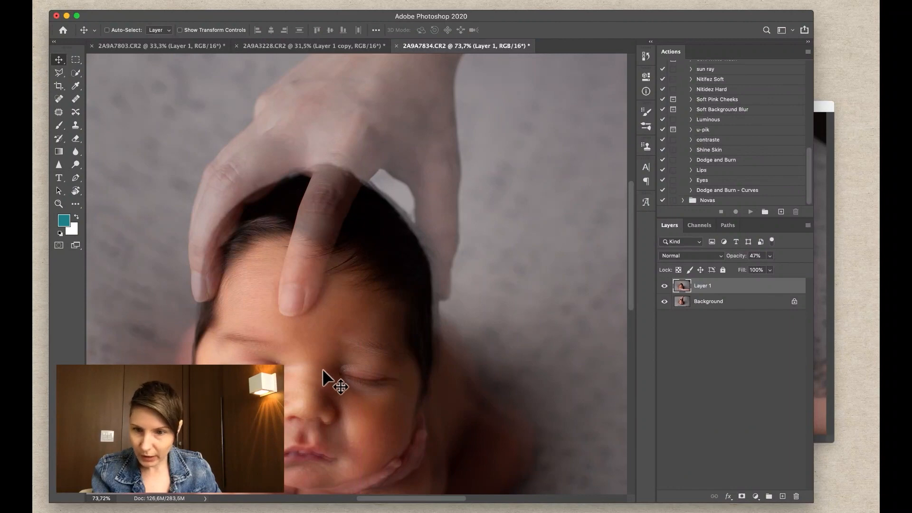
left_click_drag(467, 274, 401, 265)
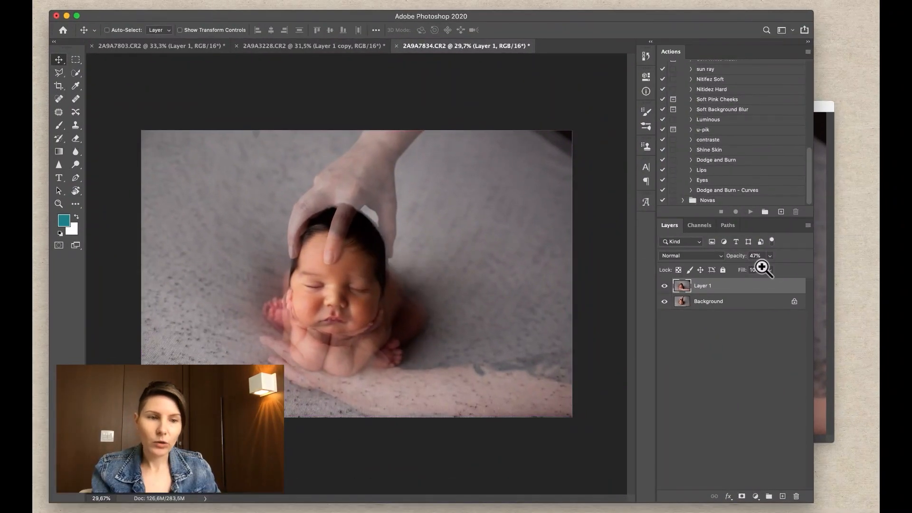
left_click_drag(770, 257, 837, 270)
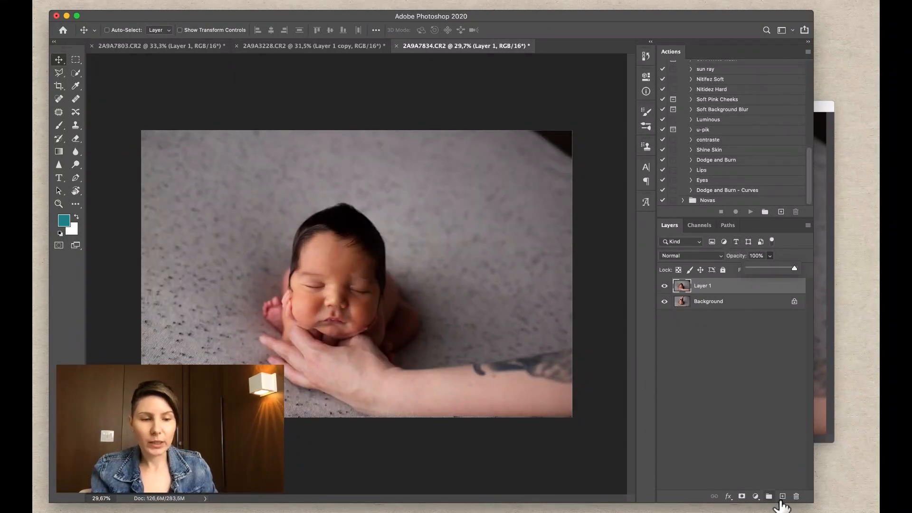
Step: Add a layer mask to Layer 1 and invert it to black so the copied photo is hidden
left_click(742, 497)
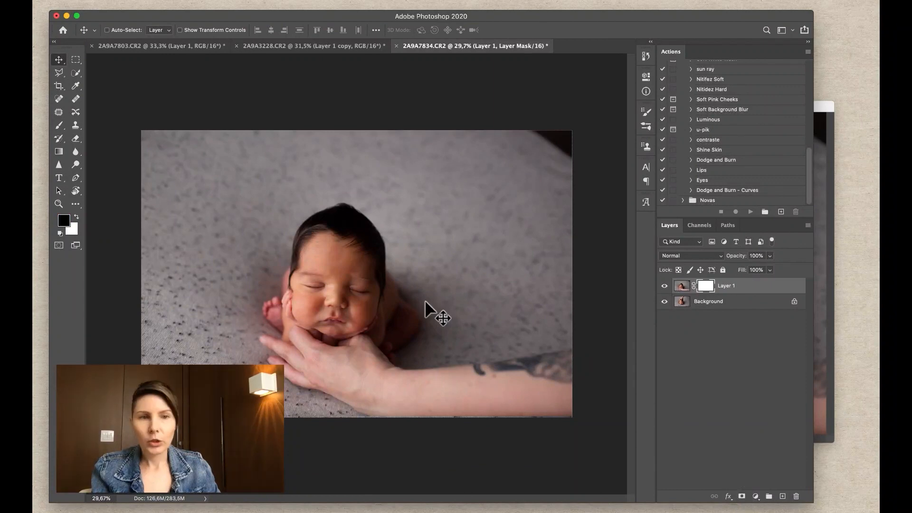
scroll(415, 259, "up", 3)
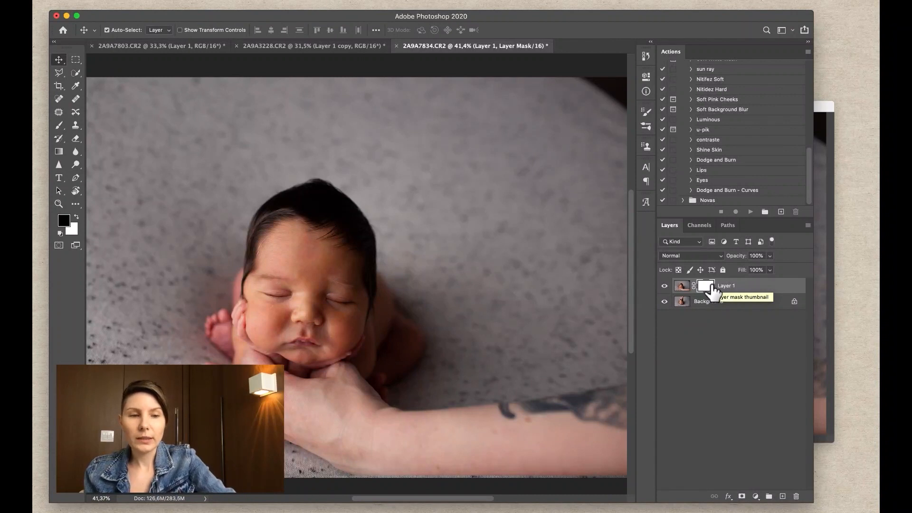
key("super+i")
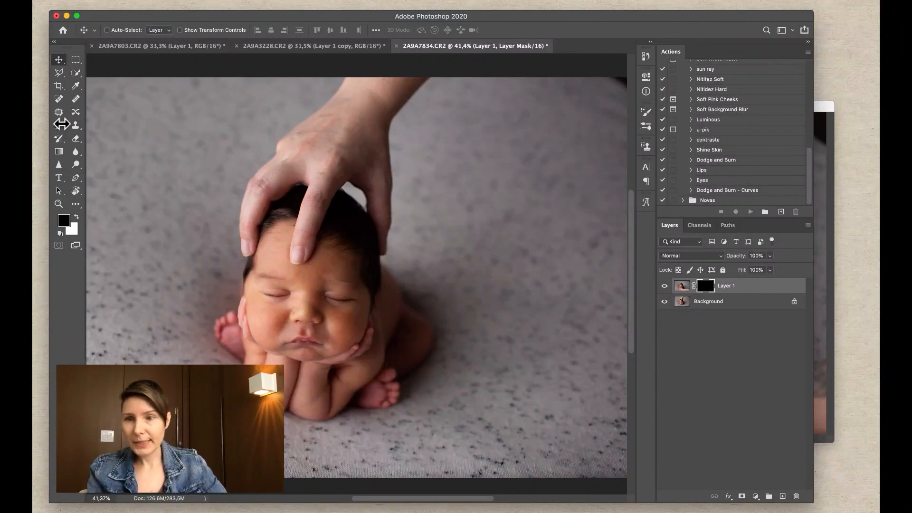
Step: Choose the Brush tool and give it a fully soft edge at 0% hardness
left_click(59, 125)
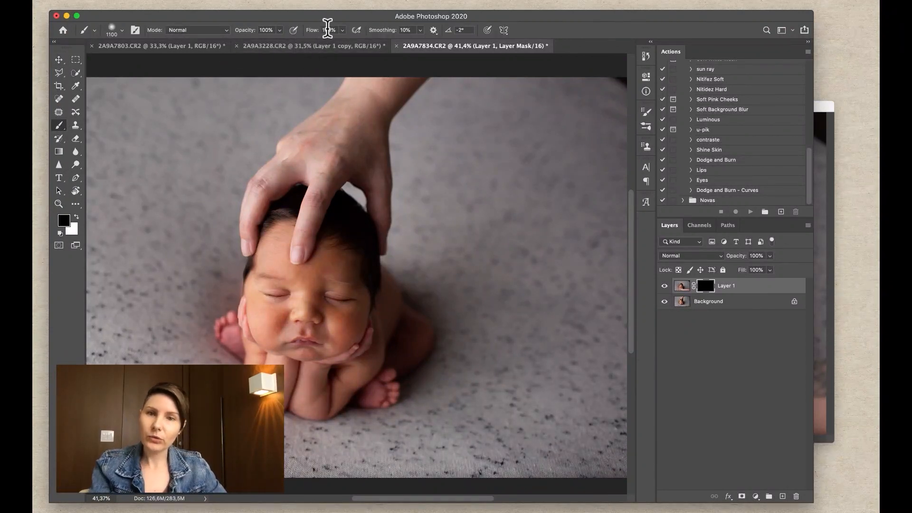
left_click(121, 30)
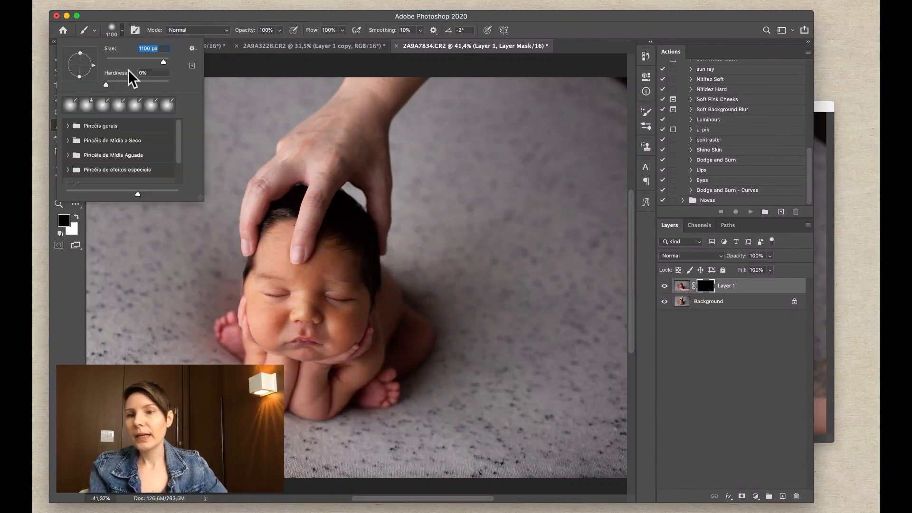
left_click(105, 82)
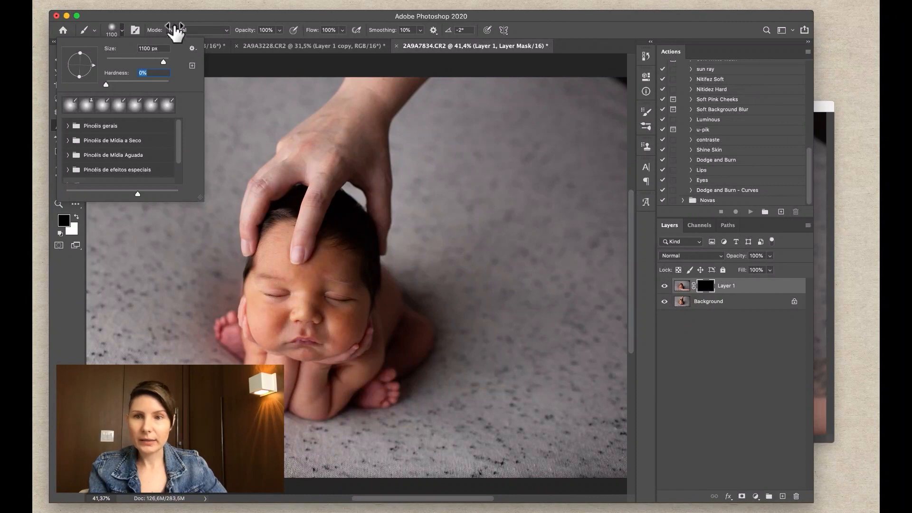
left_click(196, 15)
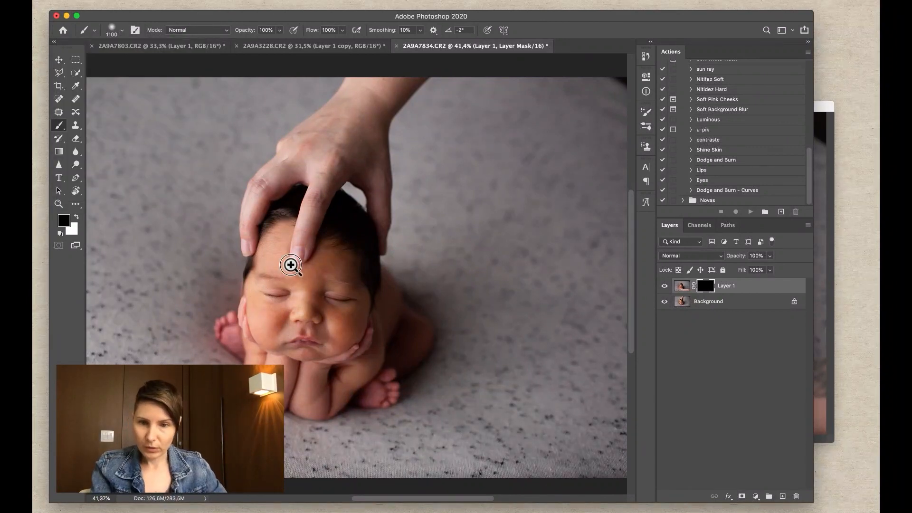
Step: Try different brush sizes over the supporting hand, ending at 700 px
left_click_drag(291, 261, 319, 254)
key("bracketleft")
key("bracketleft")
key("bracketleft")
key("bracketleft")
key("bracketleft")
key("bracketleft")
key("bracketleft")
key("bracketleft")
key("bracketleft")
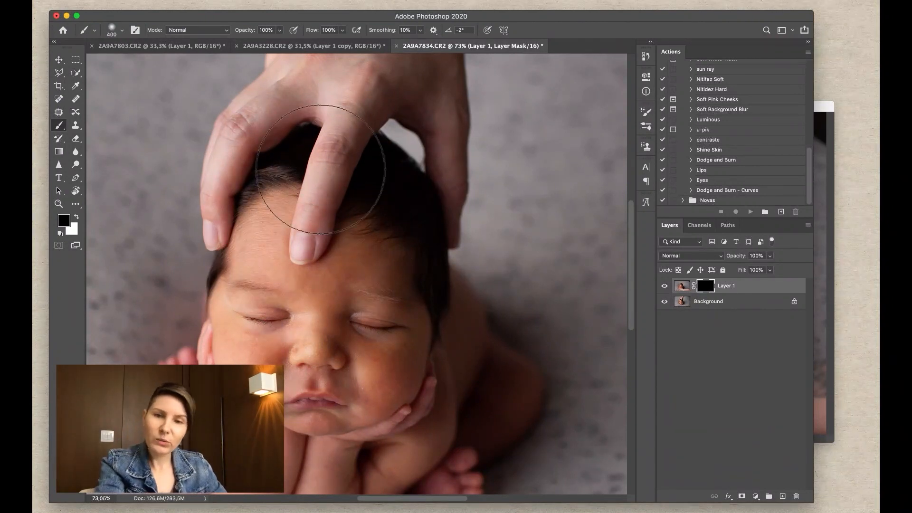
key("bracketright")
key("bracketright")
key("bracketright")
key("bracketright")
key("bracketright")
key("bracketright")
key("bracketright")
key("bracketright")
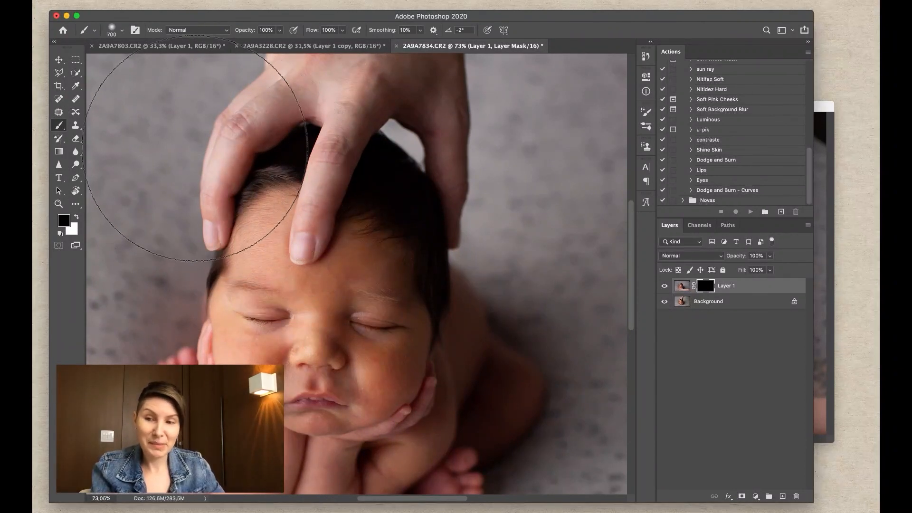
Step: Paint white on Layer 1's mask with a 300 px brush to remove the fingers from the baby's forehead
key("x")
key("bracketleft")
key("bracketleft")
key("bracketleft")
key("bracketleft")
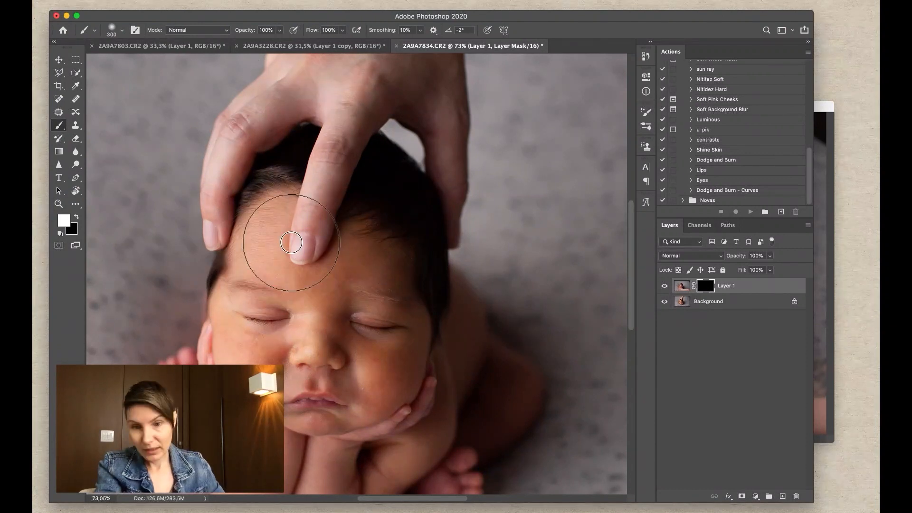
mouse_move(315, 245)
left_mouse_down()
mouse_move(321, 215)
mouse_move(368, 217)
mouse_move(199, 215)
mouse_move(201, 159)
mouse_move(219, 180)
left_mouse_up()
Step: Paint white on the mask with a larger brush of about 500 px to remove the hand around the baby's hair
key("bracketright")
key("bracketright")
key("bracketright")
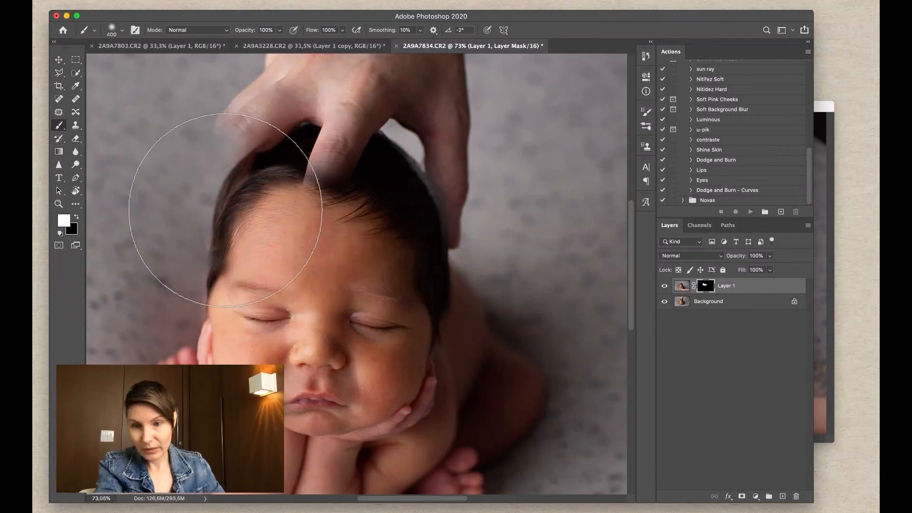
key("bracketleft")
key("bracketleft")
key("bracketleft")
key("bracketleft")
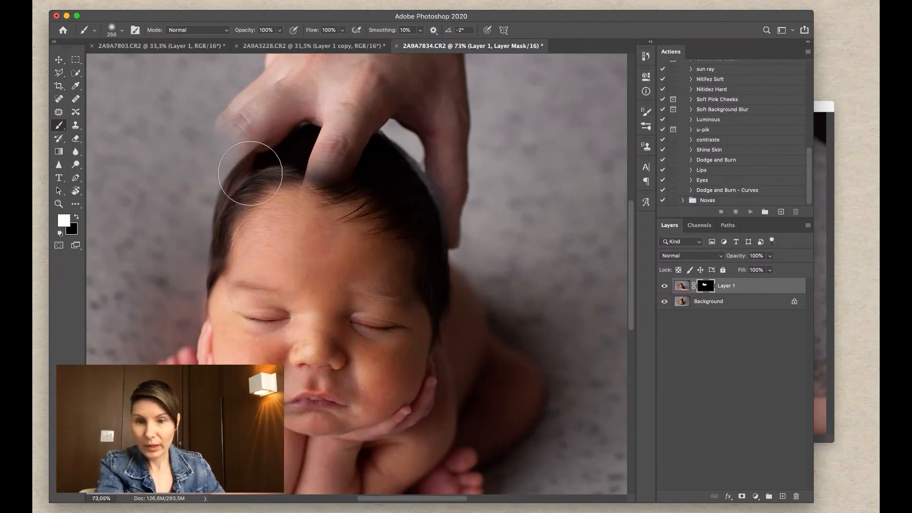
key("bracketright")
key("bracketright")
key("bracketright")
mouse_move(229, 163)
left_mouse_down()
mouse_move(259, 117)
mouse_move(350, 144)
mouse_move(358, 143)
mouse_move(285, 119)
mouse_move(266, 128)
mouse_move(372, 125)
mouse_move(426, 157)
mouse_move(420, 180)
mouse_move(456, 165)
mouse_move(432, 241)
mouse_move(444, 228)
mouse_move(478, 107)
mouse_move(453, 217)
left_mouse_up()
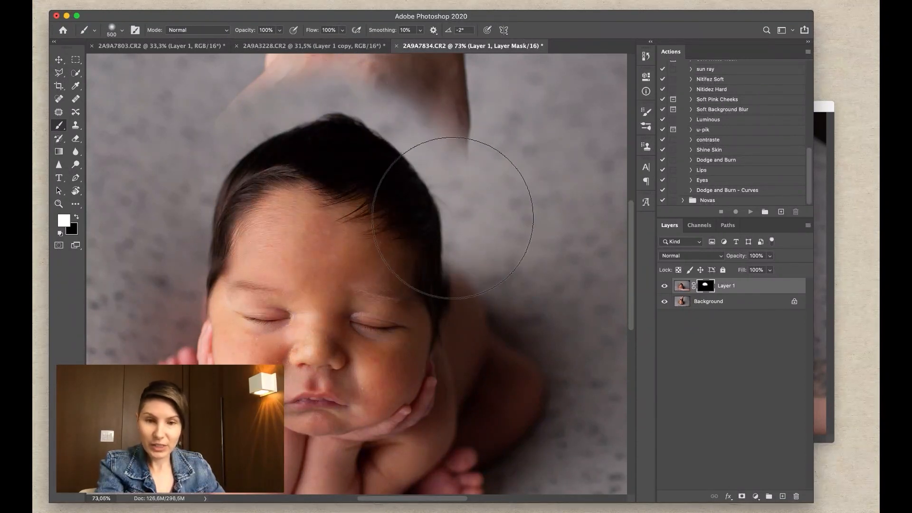
Step: Mask away the remaining wrist and forearm up to the photo's upper edge, and blend the surrounding backdrop at 30% brush opacity
key("bracketleft")
key("bracketleft")
key("bracketleft")
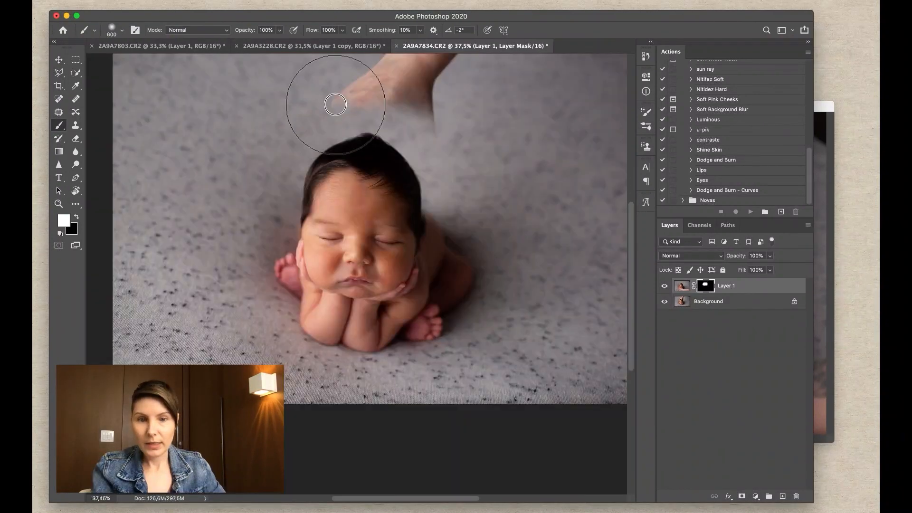
mouse_move(336, 104)
left_mouse_down()
mouse_move(377, 76)
mouse_move(417, 116)
mouse_move(468, 98)
left_mouse_up()
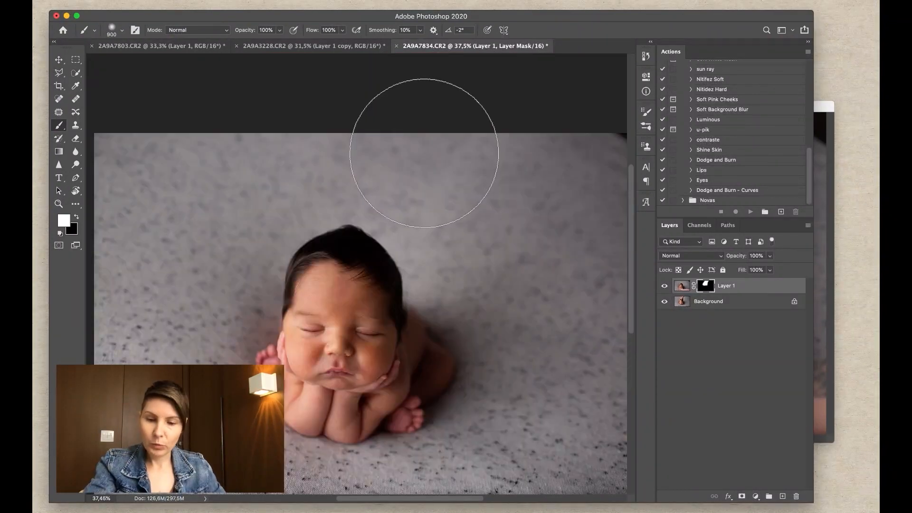
key("3")
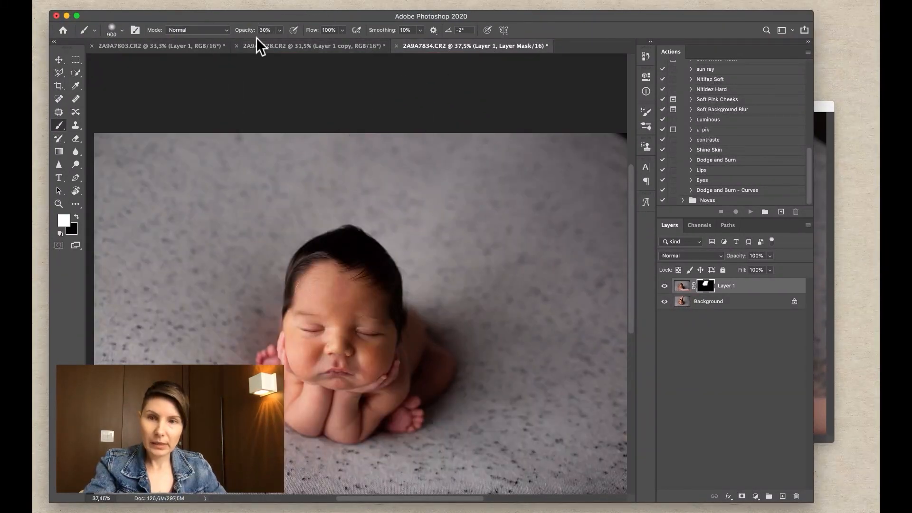
mouse_move(477, 167)
left_mouse_down()
mouse_move(433, 205)
mouse_move(495, 109)
left_mouse_up()
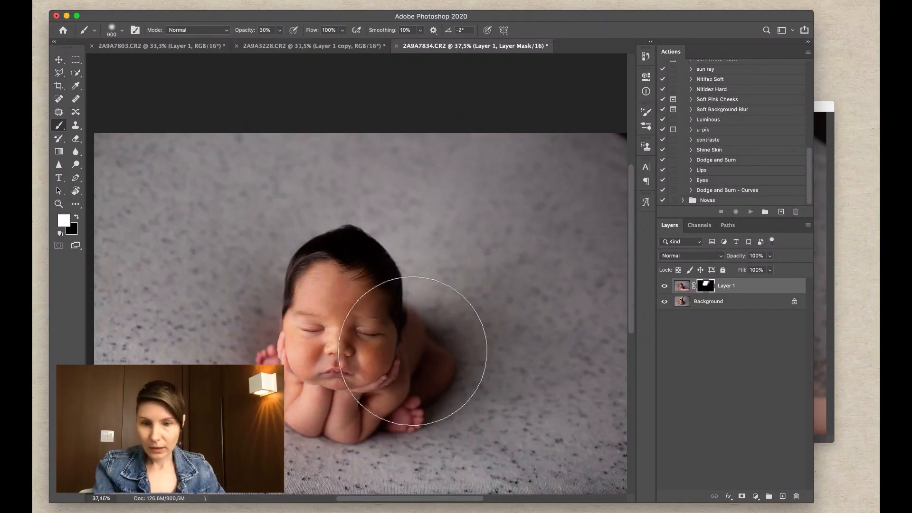
Step: Refine the mask where the hair meets the baby's back, using a 175 px brush at 30% opacity
left_click_drag(412, 351, 444, 340)
key("bracketleft")
key("bracketleft")
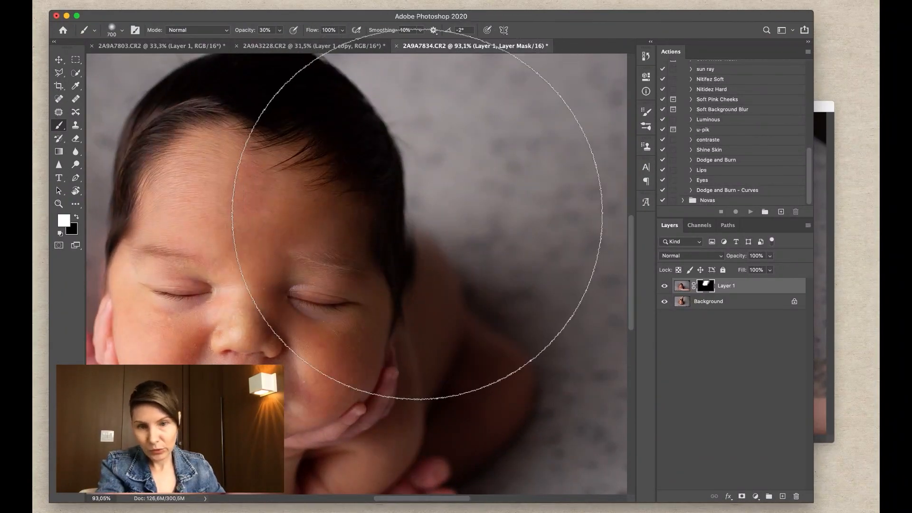
key("bracketleft")
key("bracketleft")
key("bracketleft")
key("bracketleft")
key("bracketleft")
key("bracketleft")
key("bracketleft")
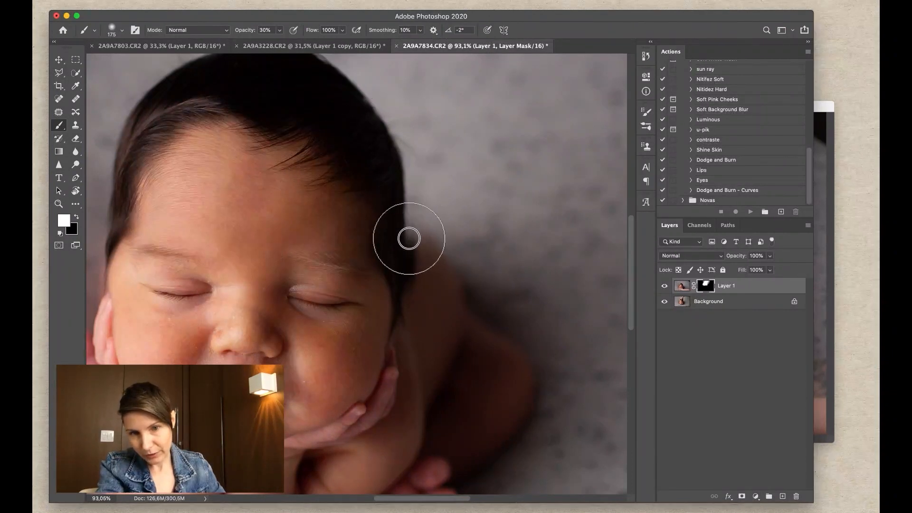
mouse_move(409, 238)
left_mouse_down()
mouse_move(392, 285)
mouse_move(413, 283)
mouse_move(405, 248)
mouse_move(424, 255)
left_mouse_up()
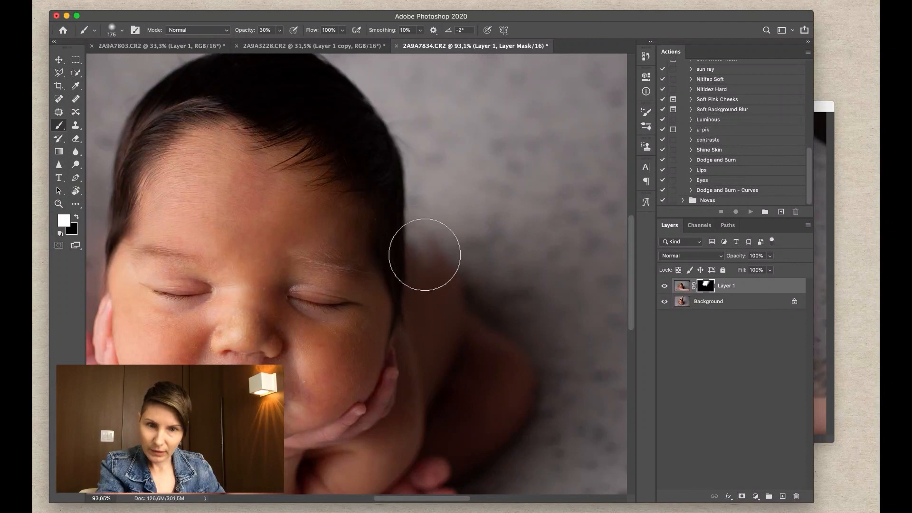
scroll(460, 290, "down", 3)
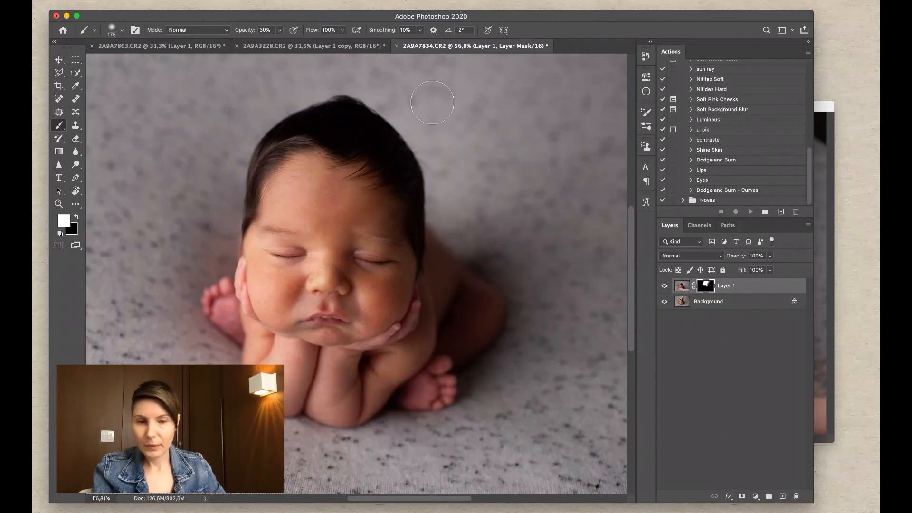
Step: View the whole photo and toggle Layer 1's visibility to compare the composite with the original
left_click_drag(456, 120, 444, 182)
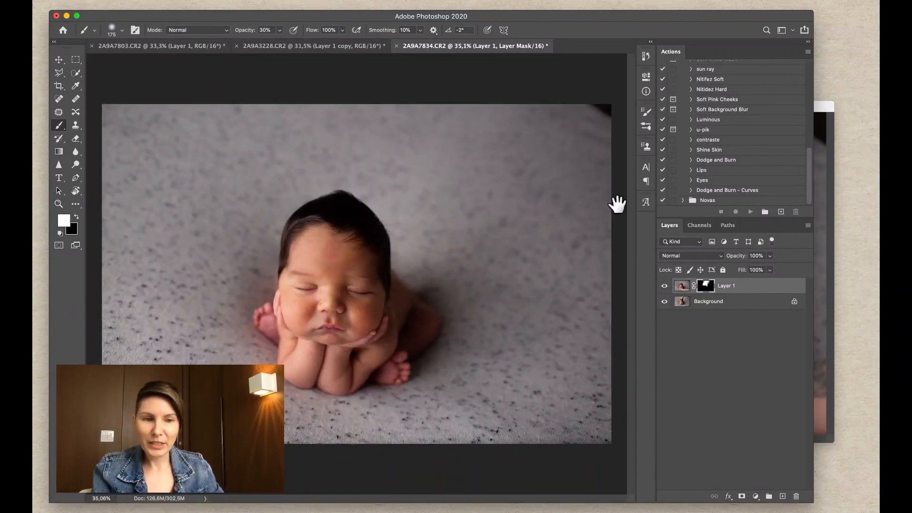
left_click(664, 288)
left_click(664, 288)
left_click(664, 288)
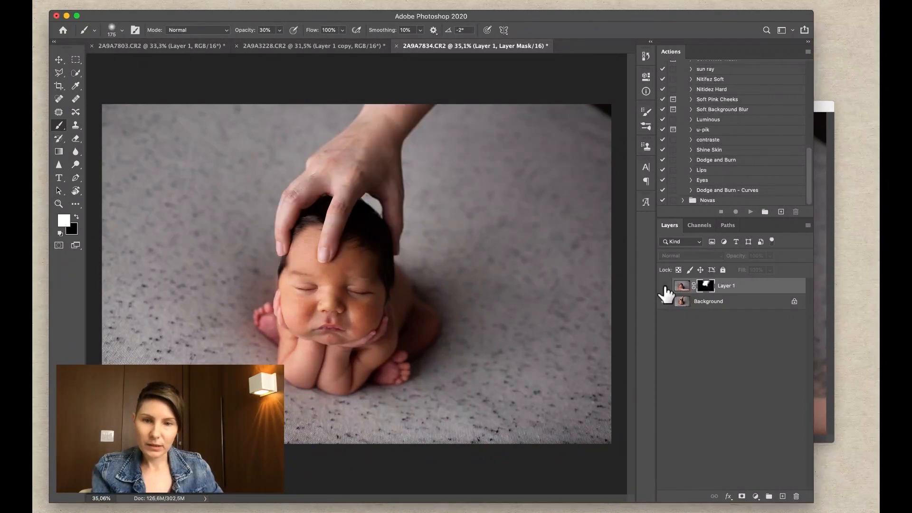
left_click(665, 288)
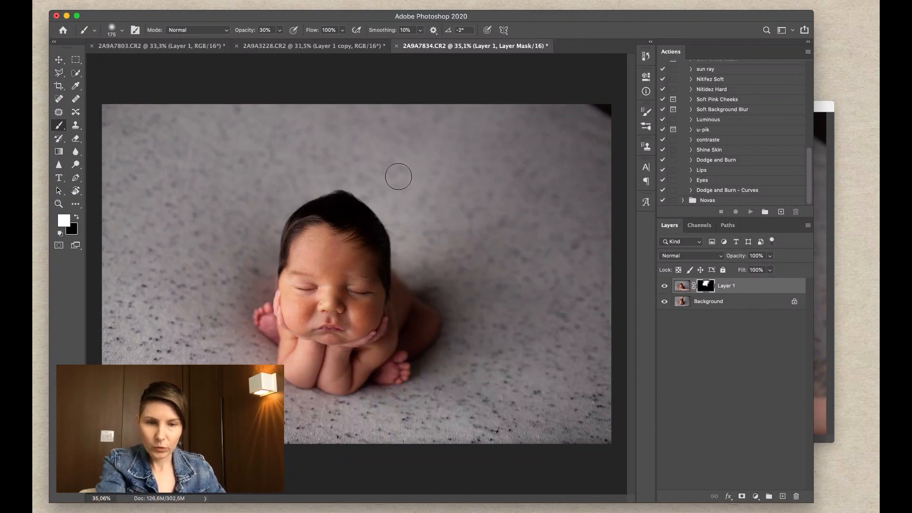
Step: Blend the backdrop beside the baby's head on the mask with a 900 px brush at 30% opacity
key("bracketright")
key("bracketright")
key("bracketright")
key("bracketright")
key("bracketright")
key("bracketright")
key("bracketright")
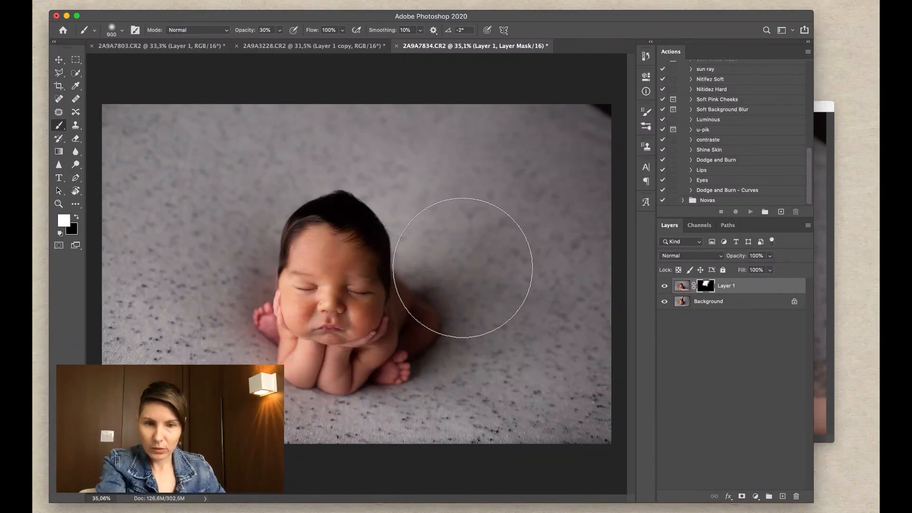
left_click(474, 236)
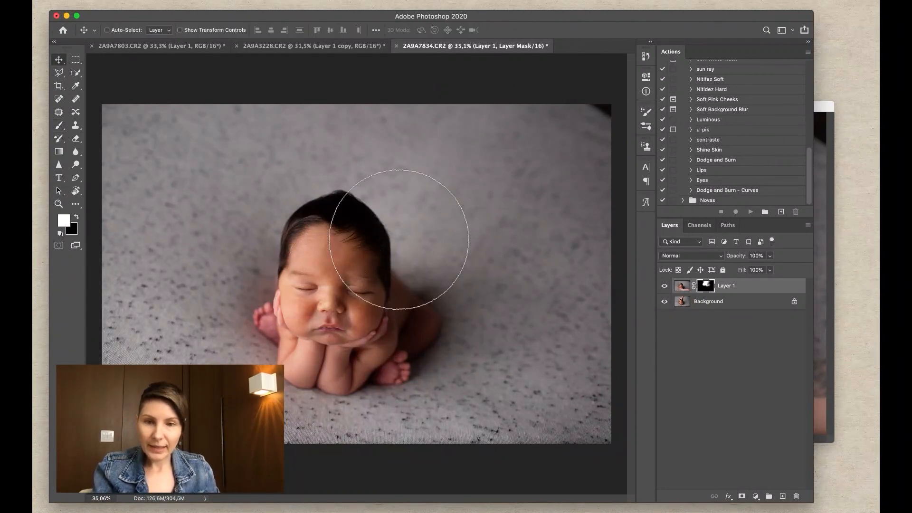
Step: Select Layer 1's photo instead of its mask and rotate it by -0.38° with Free Transform
scroll(346, 243, "up", 2)
key("v")
left_click(679, 285)
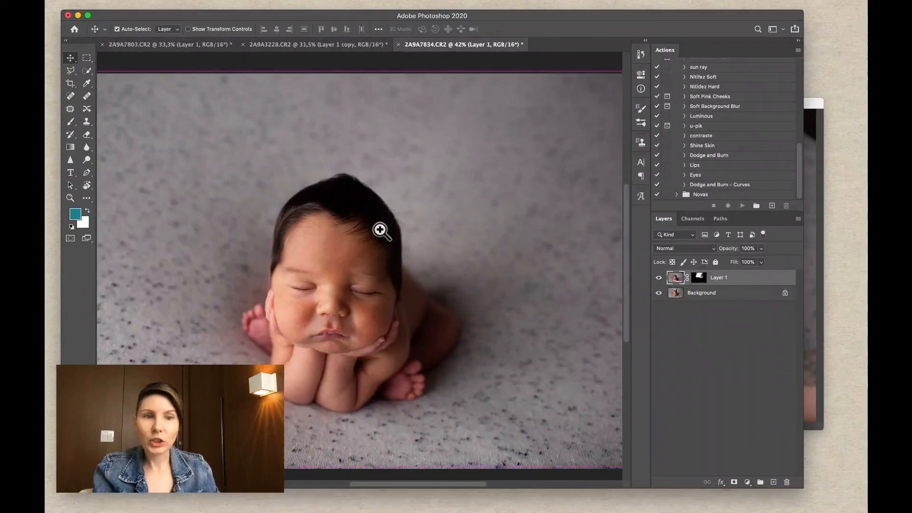
left_click(379, 230, "alt+super")
left_click(370, 234, "alt+super")
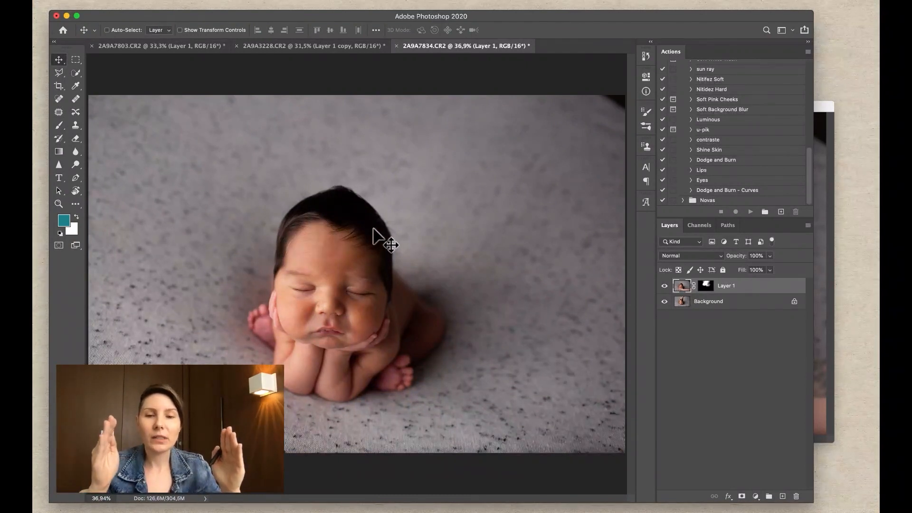
left_click(341, 169, "alt+super")
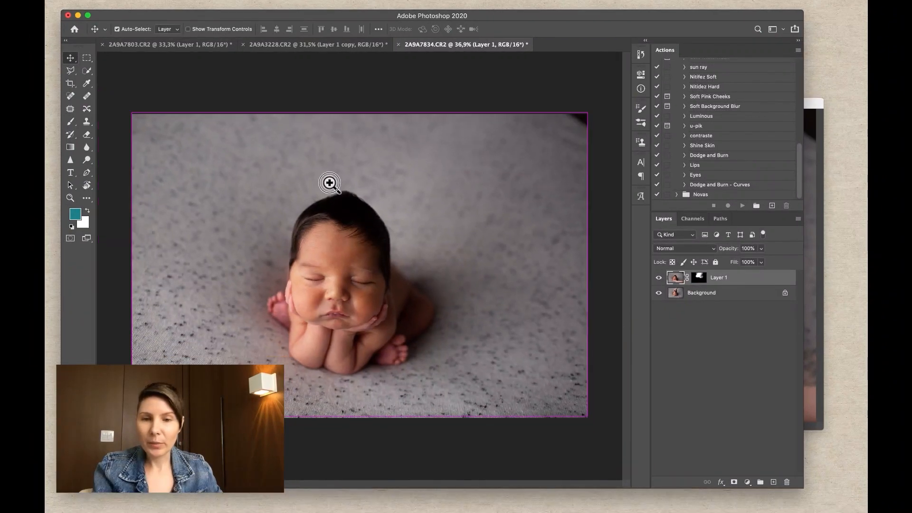
key("super+t")
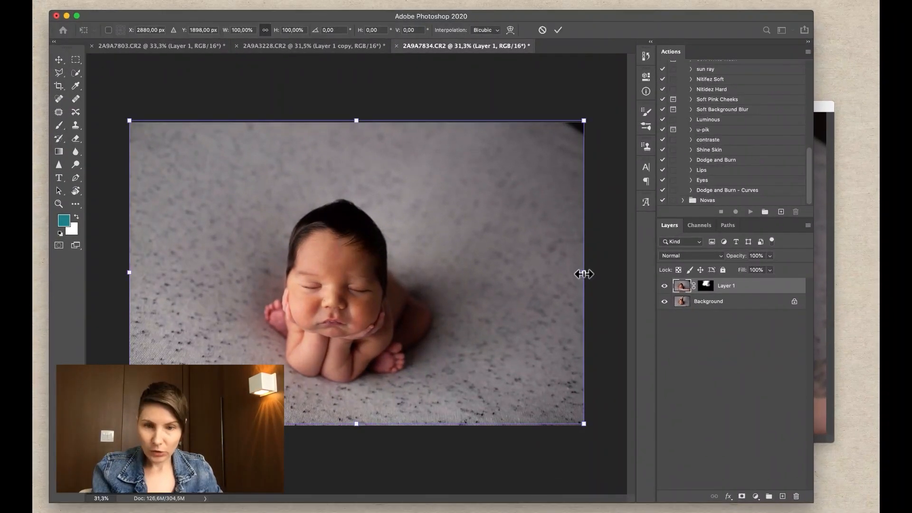
mouse_move(584, 272)
left_mouse_down()
mouse_move(616, 266)
mouse_move(576, 272)
mouse_move(589, 269)
mouse_move(594, 293)
mouse_move(594, 252)
mouse_move(580, 223)
mouse_move(604, 303)
mouse_move(596, 272)
left_mouse_up()
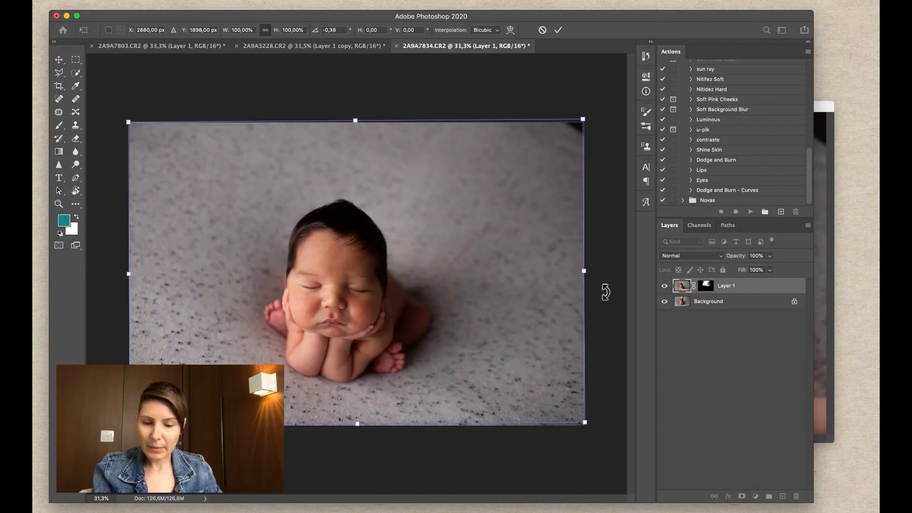
key("Return")
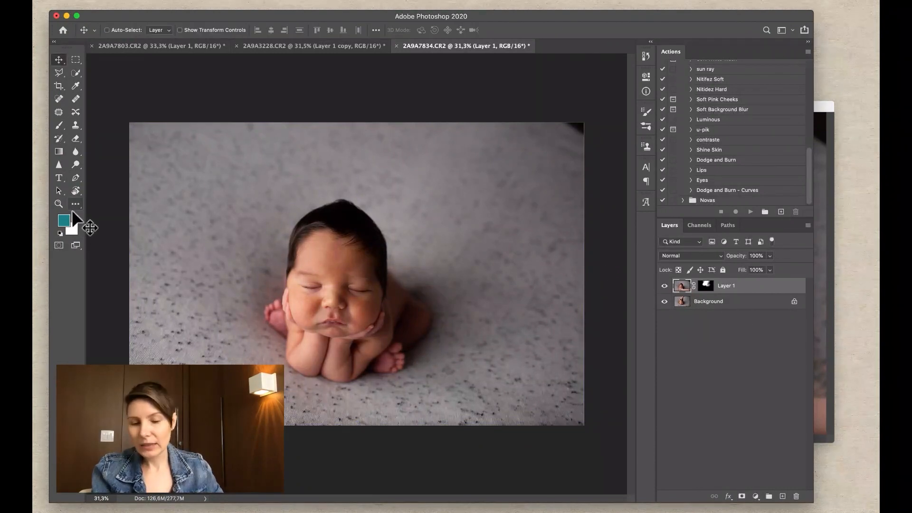
Step: Paint white on Layer 1's mask over the baby's foot, hand and arms with a 900 px brush, raising its opacity to 100%
left_click(705, 286)
key("d")
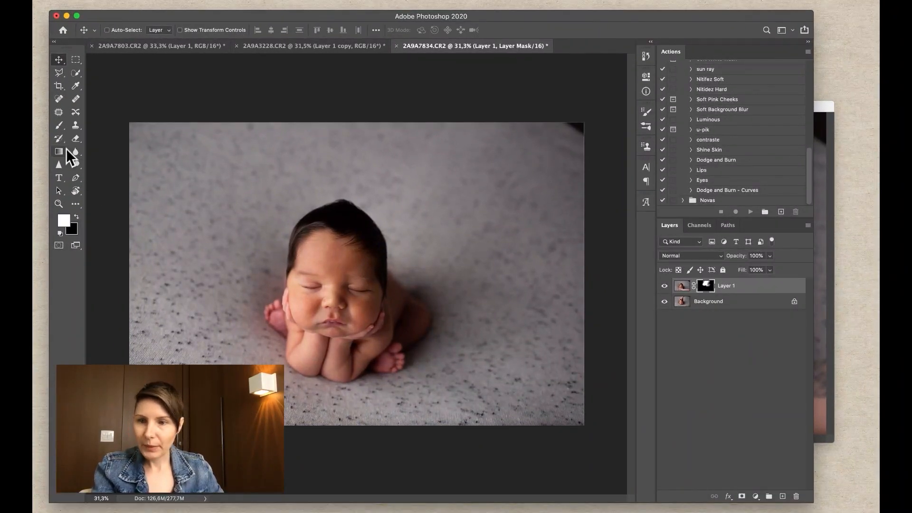
key("b")
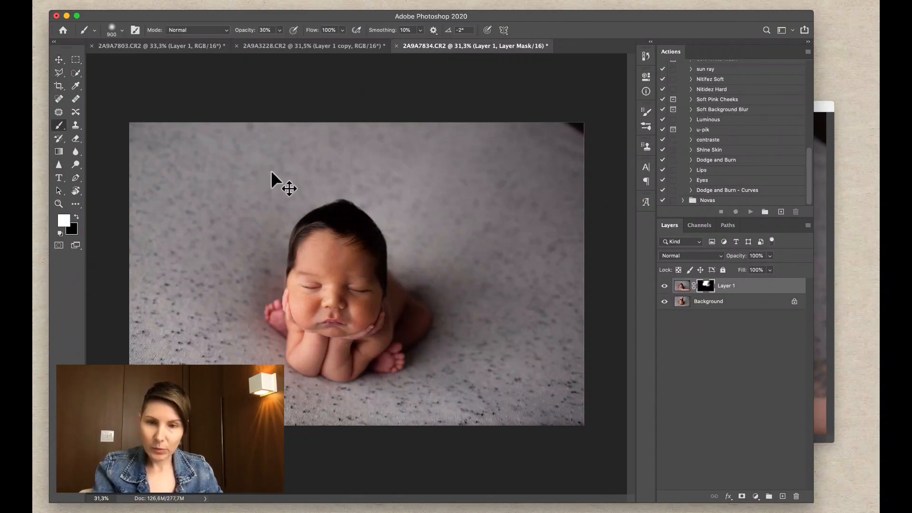
scroll(366, 254, "up", 3)
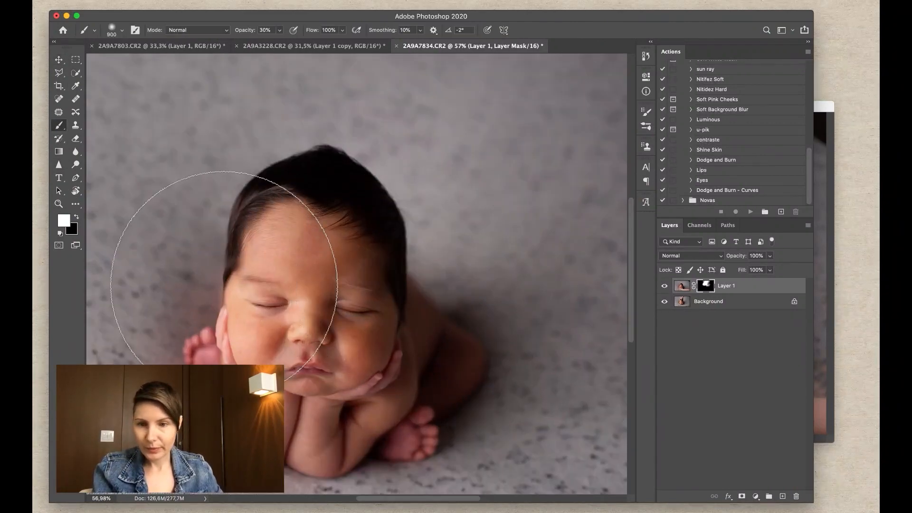
mouse_move(224, 286)
left_mouse_down()
mouse_move(234, 341)
mouse_move(200, 329)
mouse_move(244, 380)
mouse_move(173, 357)
mouse_move(240, 426)
mouse_move(220, 362)
mouse_move(204, 351)
mouse_move(189, 381)
mouse_move(238, 430)
mouse_move(156, 379)
left_mouse_up()
key("0")
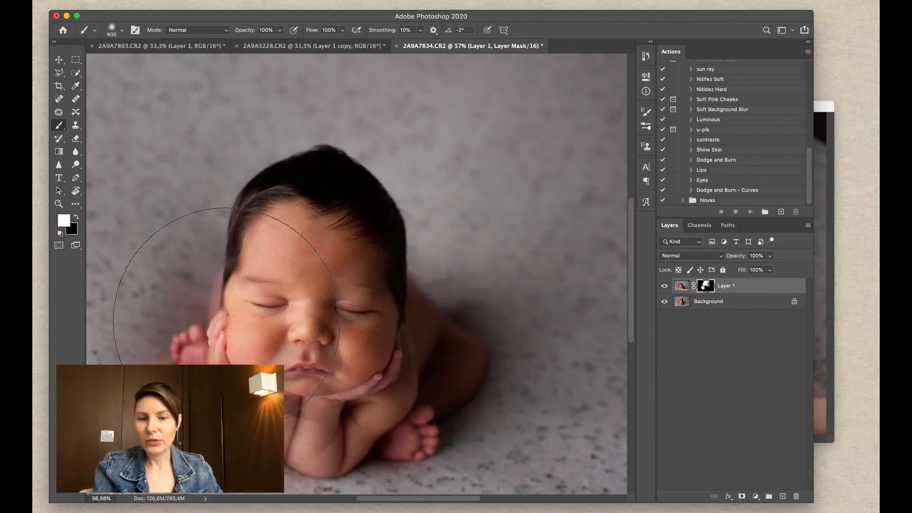
scroll(309, 223, "down", 3)
mouse_move(252, 381)
left_mouse_down()
mouse_move(274, 393)
mouse_move(258, 432)
left_mouse_up()
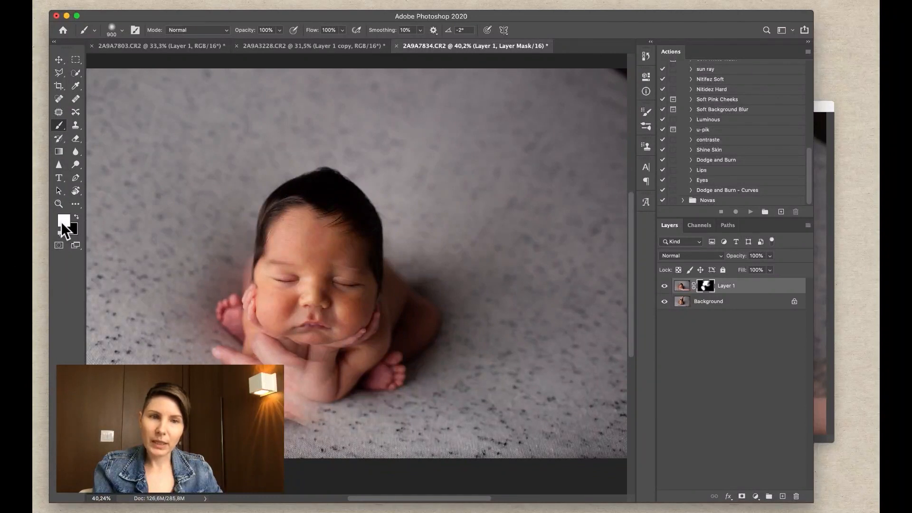
Step: Paint black on Layer 1's mask over the supporting hand, arms and foot to hide them, and reduce the brush to 250 px
mouse_move(307, 382)
left_mouse_down()
mouse_move(289, 399)
mouse_move(271, 398)
mouse_move(236, 355)
left_mouse_up()
key("bracketleft")
key("bracketleft")
key("bracketleft")
key("bracketleft")
key("bracketleft")
key("bracketleft")
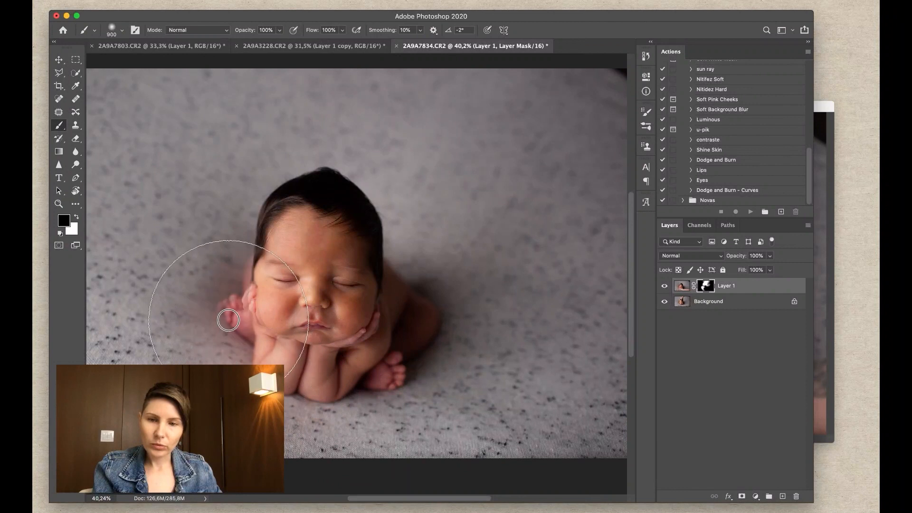
key("bracketleft")
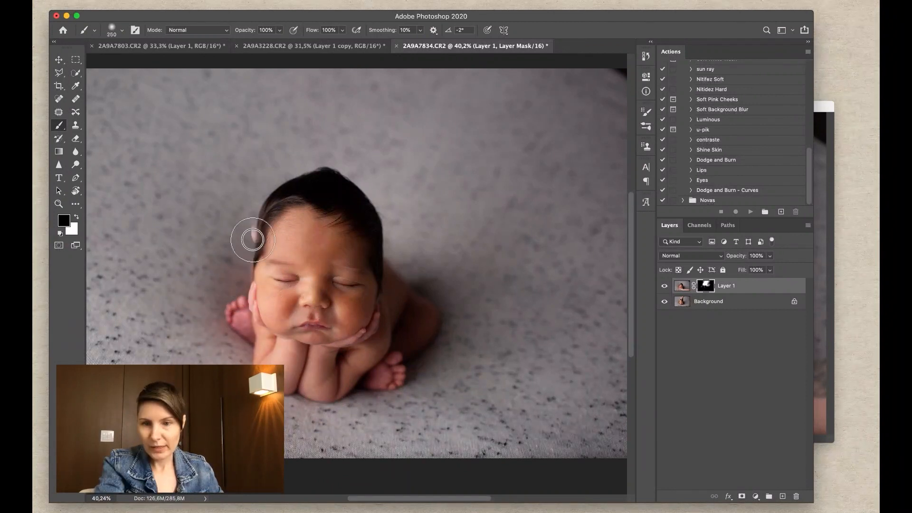
Step: Restore Layer 1 along the hair edge beside the baby's forehead by painting white on the mask at 100% opacity
key("x")
mouse_move(256, 231)
left_mouse_down()
mouse_move(247, 231)
mouse_move(254, 240)
mouse_move(263, 199)
left_mouse_up()
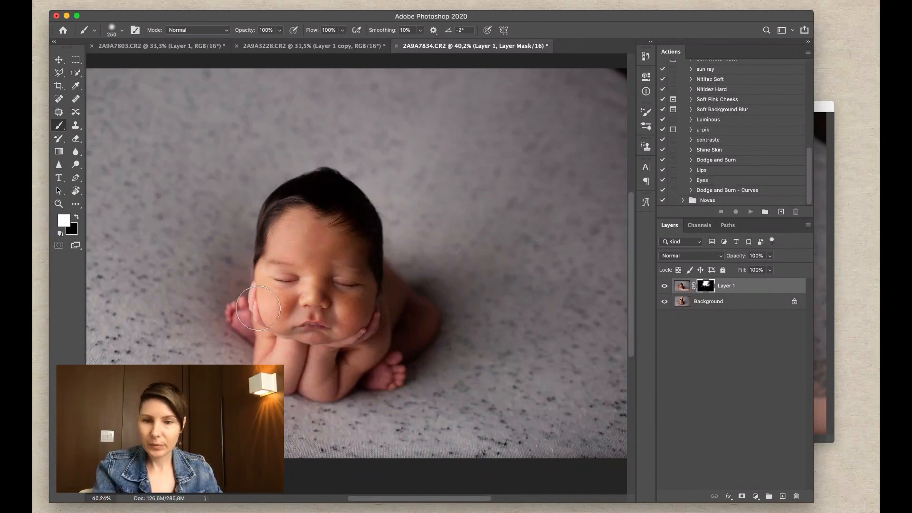
left_click(257, 260)
key("x")
scroll(332, 254, "down", 3)
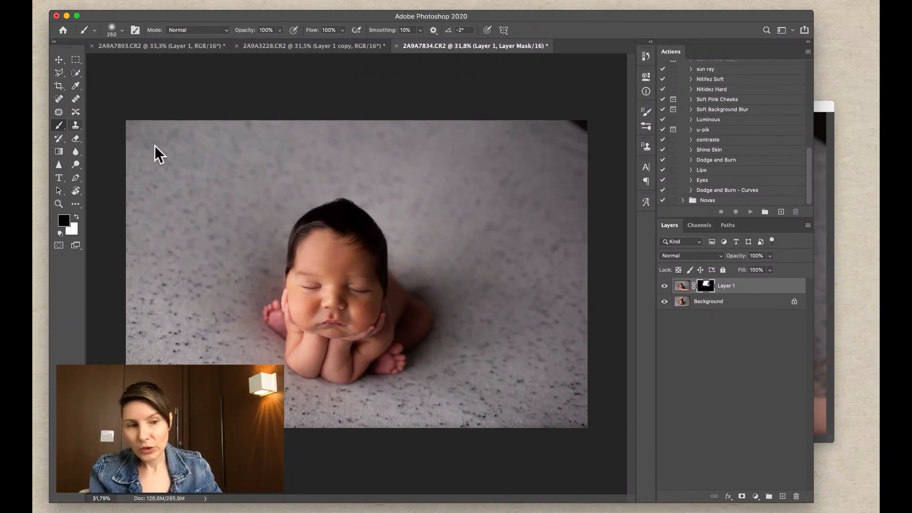
Step: Select Layer 1 and stamp all visible layers into a new merged layer above it, keeping the originals
left_click(727, 303, "shift")
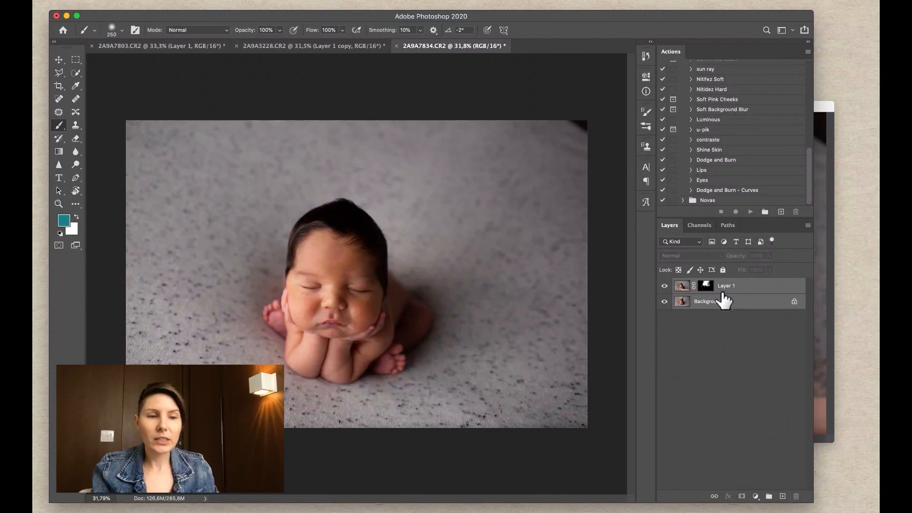
left_click(741, 289)
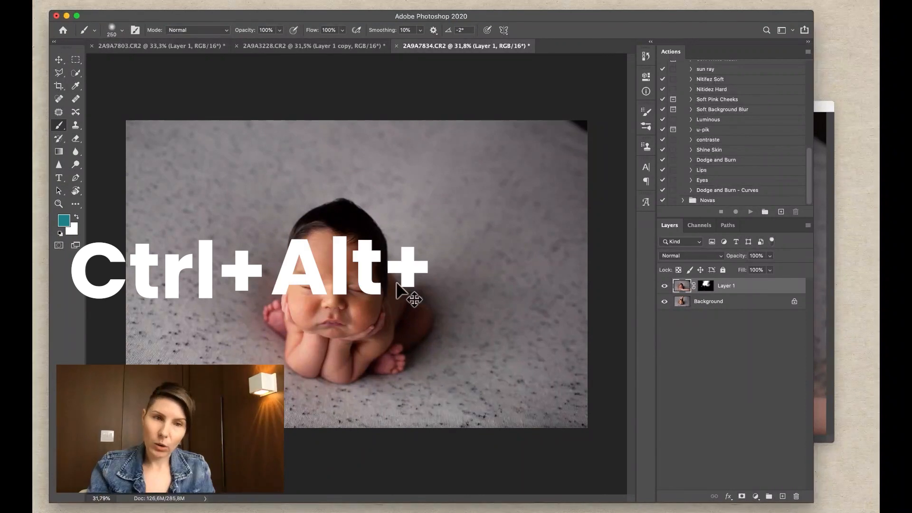
key("ctrl+alt+shift+e")
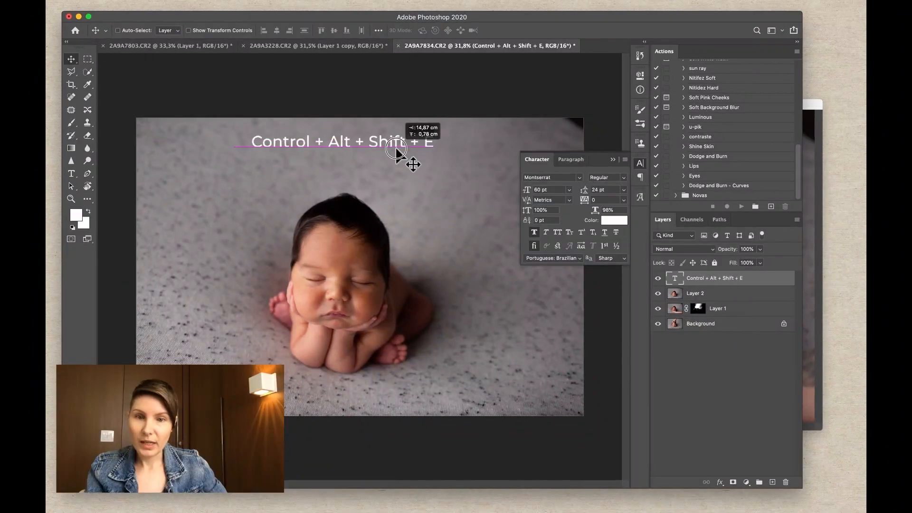
Step: Move the "Control + Alt + Shift + E" text to the upper middle of the photo, above the baby's head
mouse_move(407, 157)
left_mouse_down()
mouse_move(397, 158)
mouse_move(417, 151)
left_mouse_up()
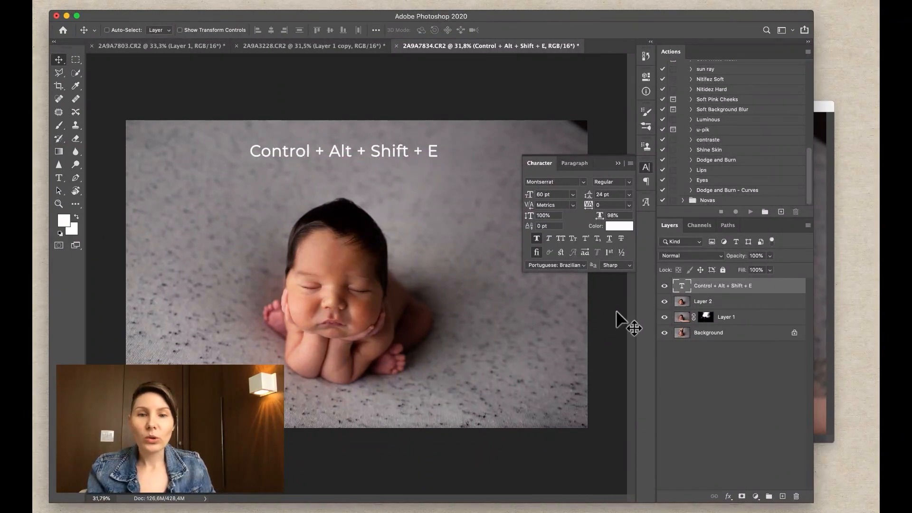